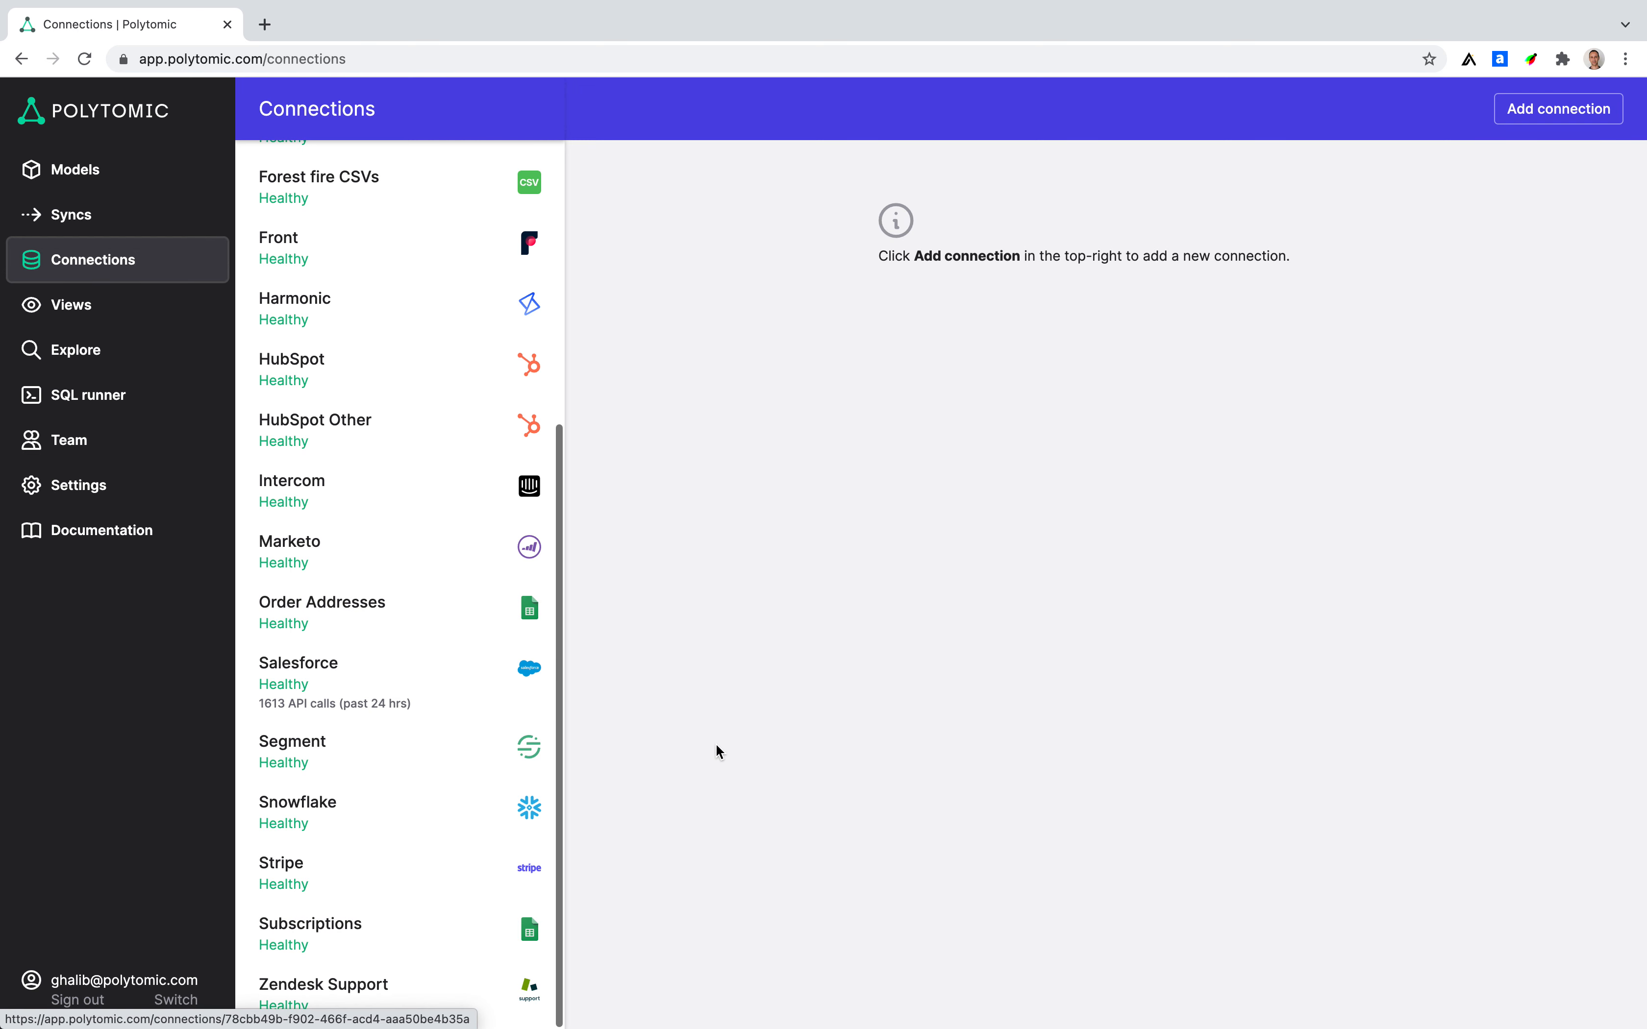
# Step: Start a new data model based on the Order Addresses connection
pyautogui.scroll(6, 496, 621)
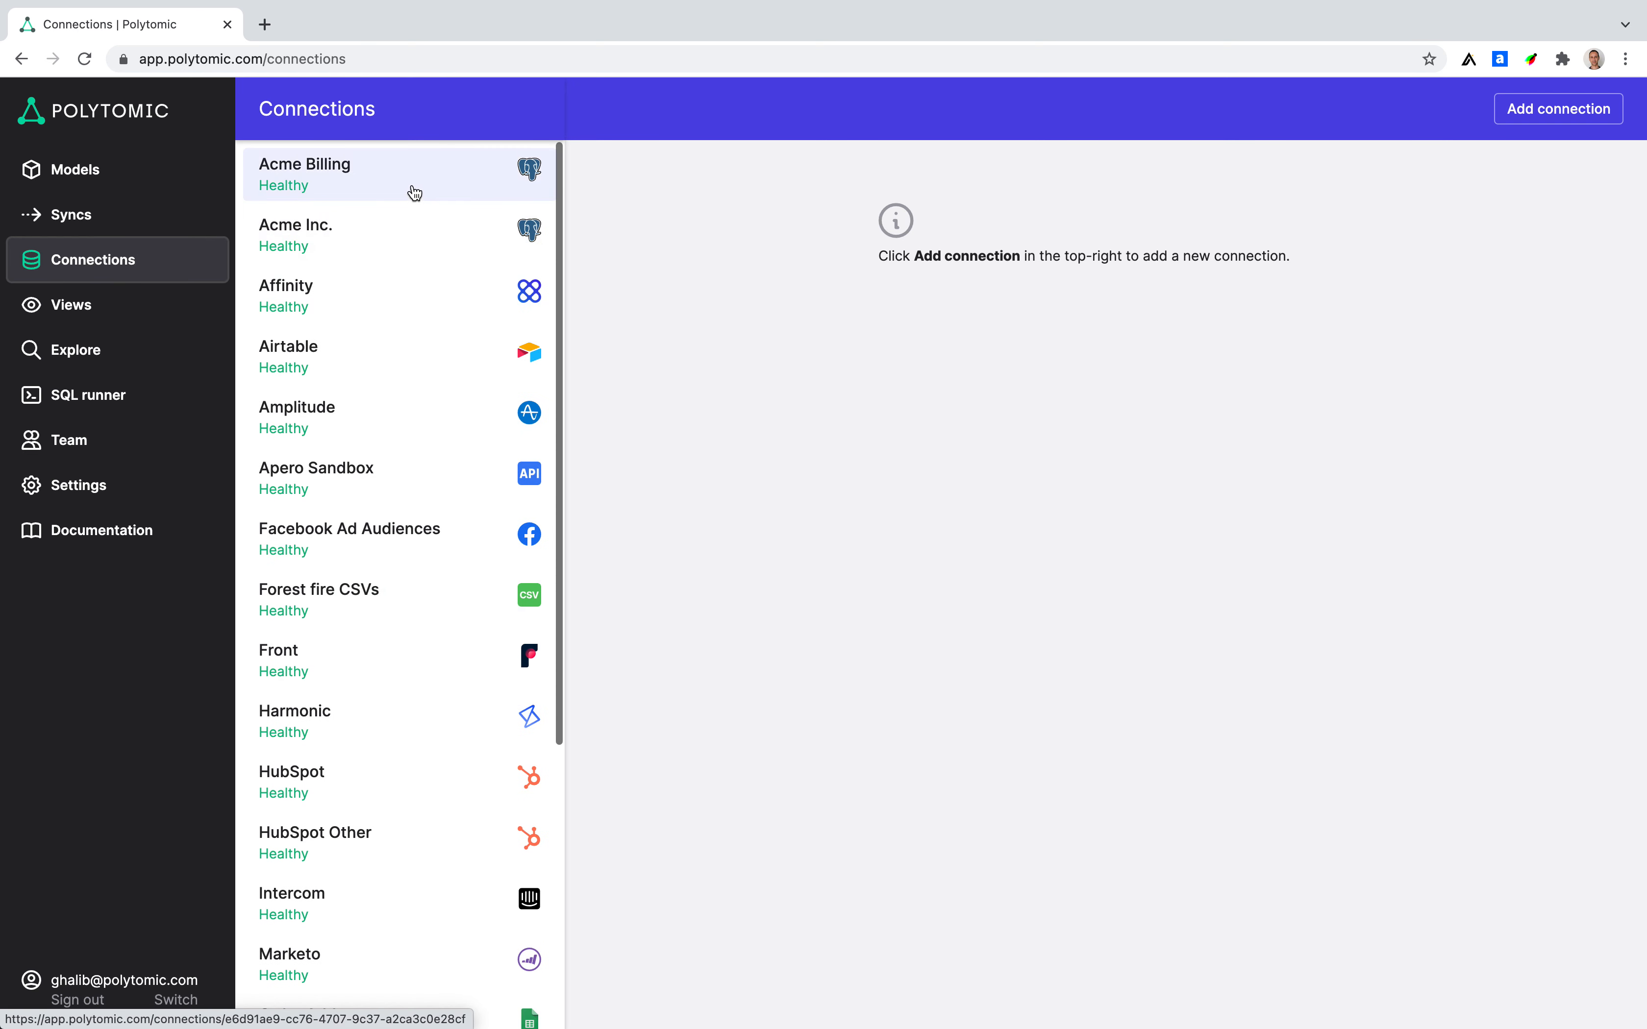
pyautogui.click(142, 180)
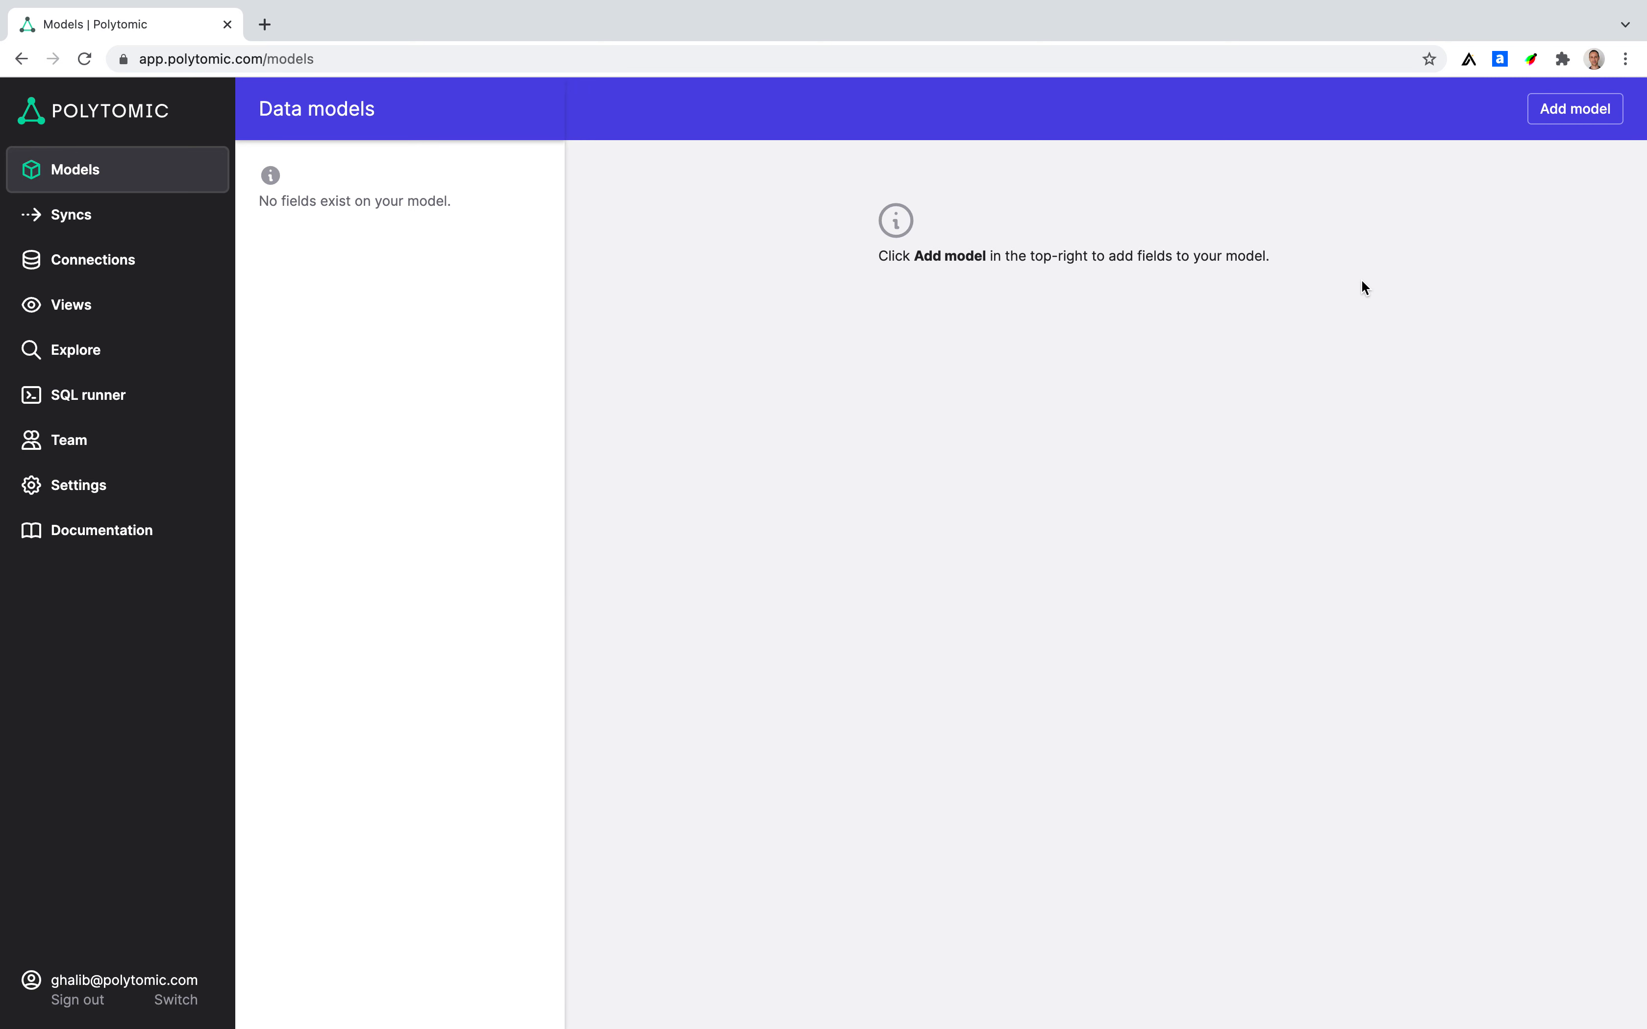
pyautogui.click(1568, 110)
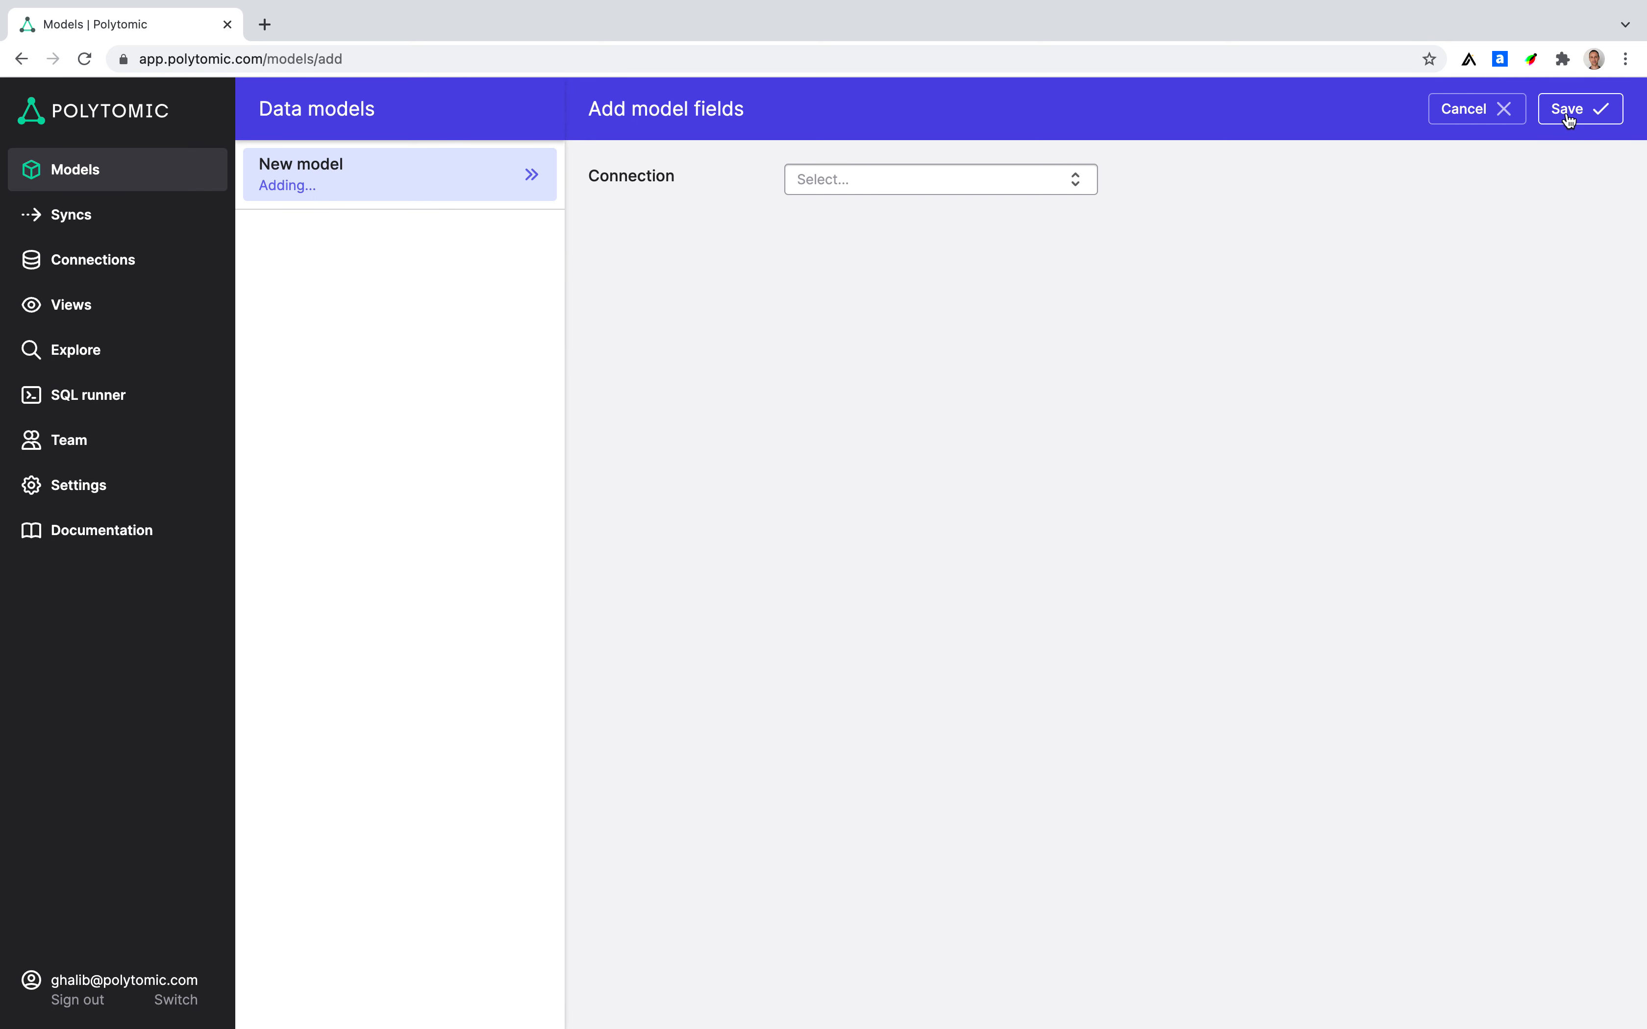
pyautogui.click(942, 183)
pyautogui.scroll(-5, 941, 361)
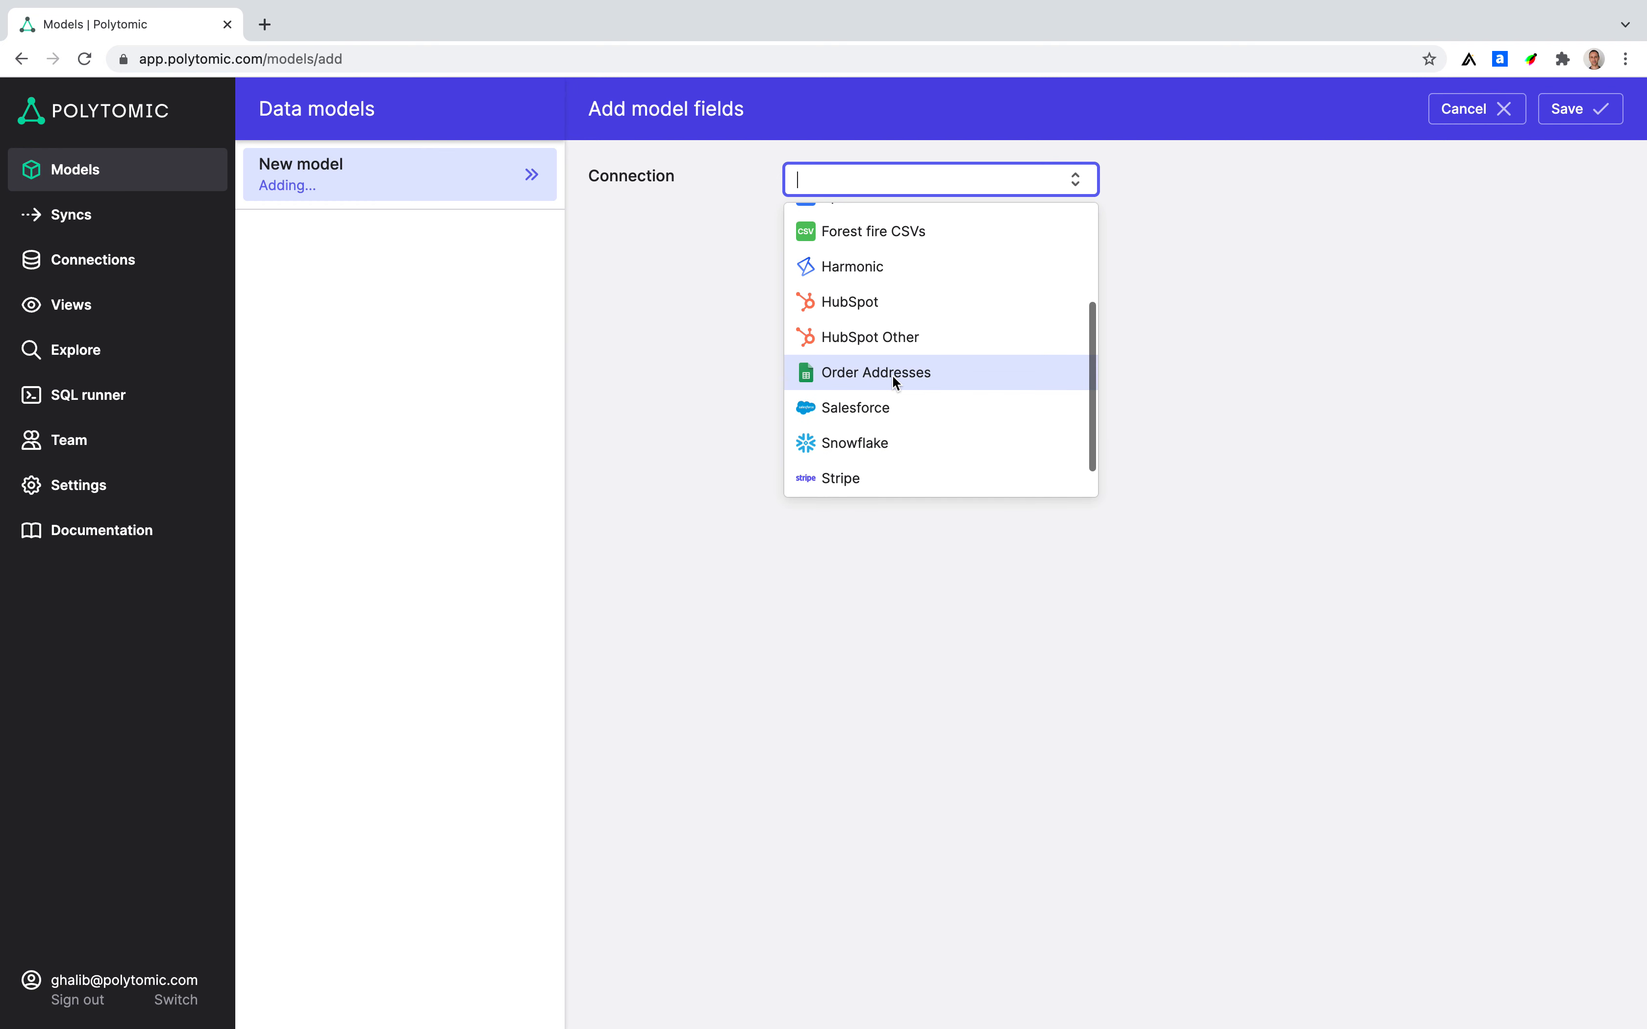
pyautogui.click(890, 374)
# Step: Name the model "Order addresses" and build it from Sheet1
pyautogui.click(863, 267)
pyautogui.write('Order addresses')
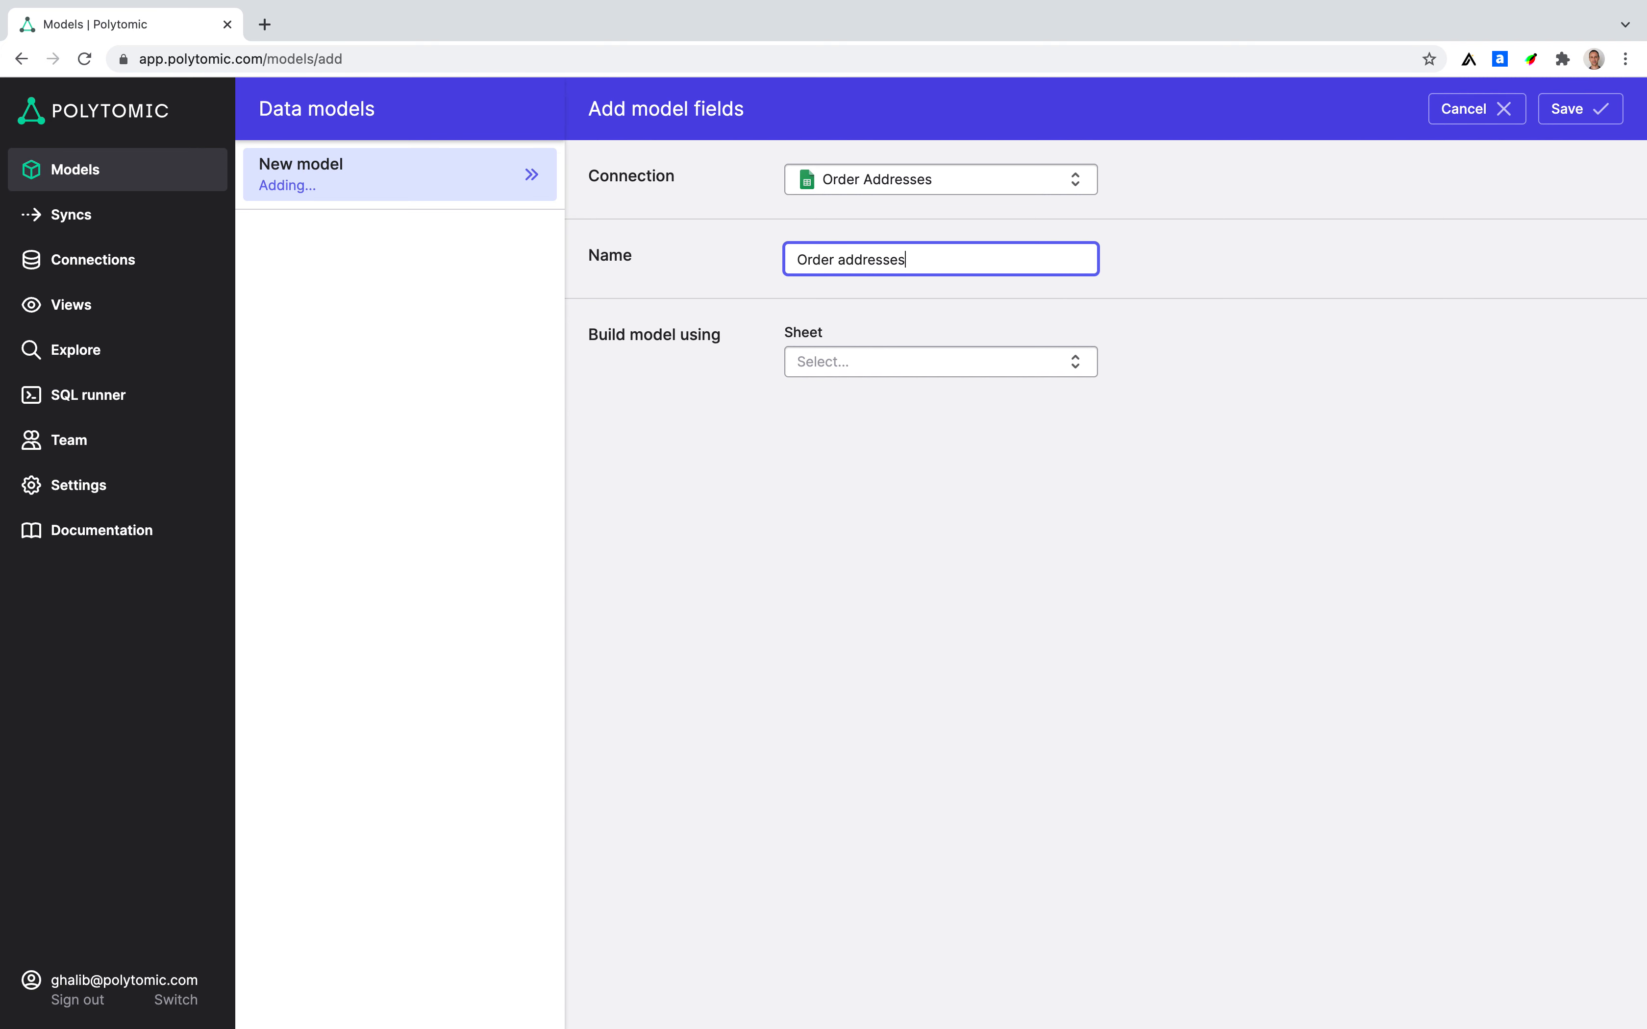
pyautogui.click(866, 360)
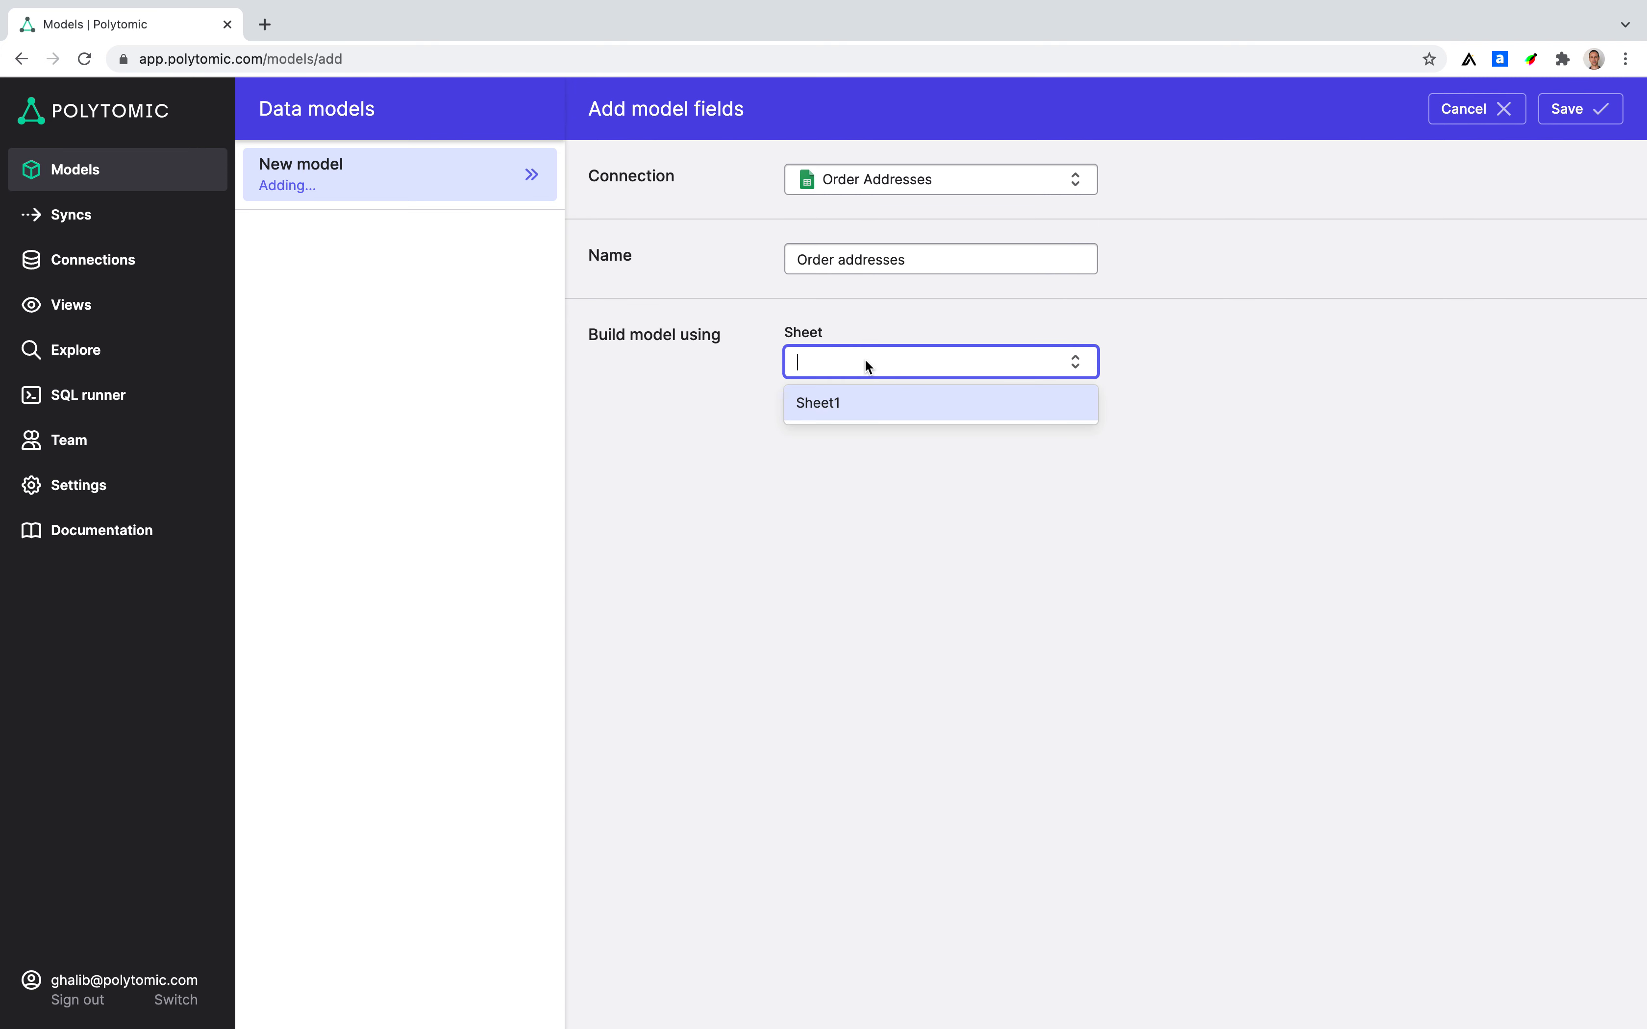
pyautogui.click(890, 401)
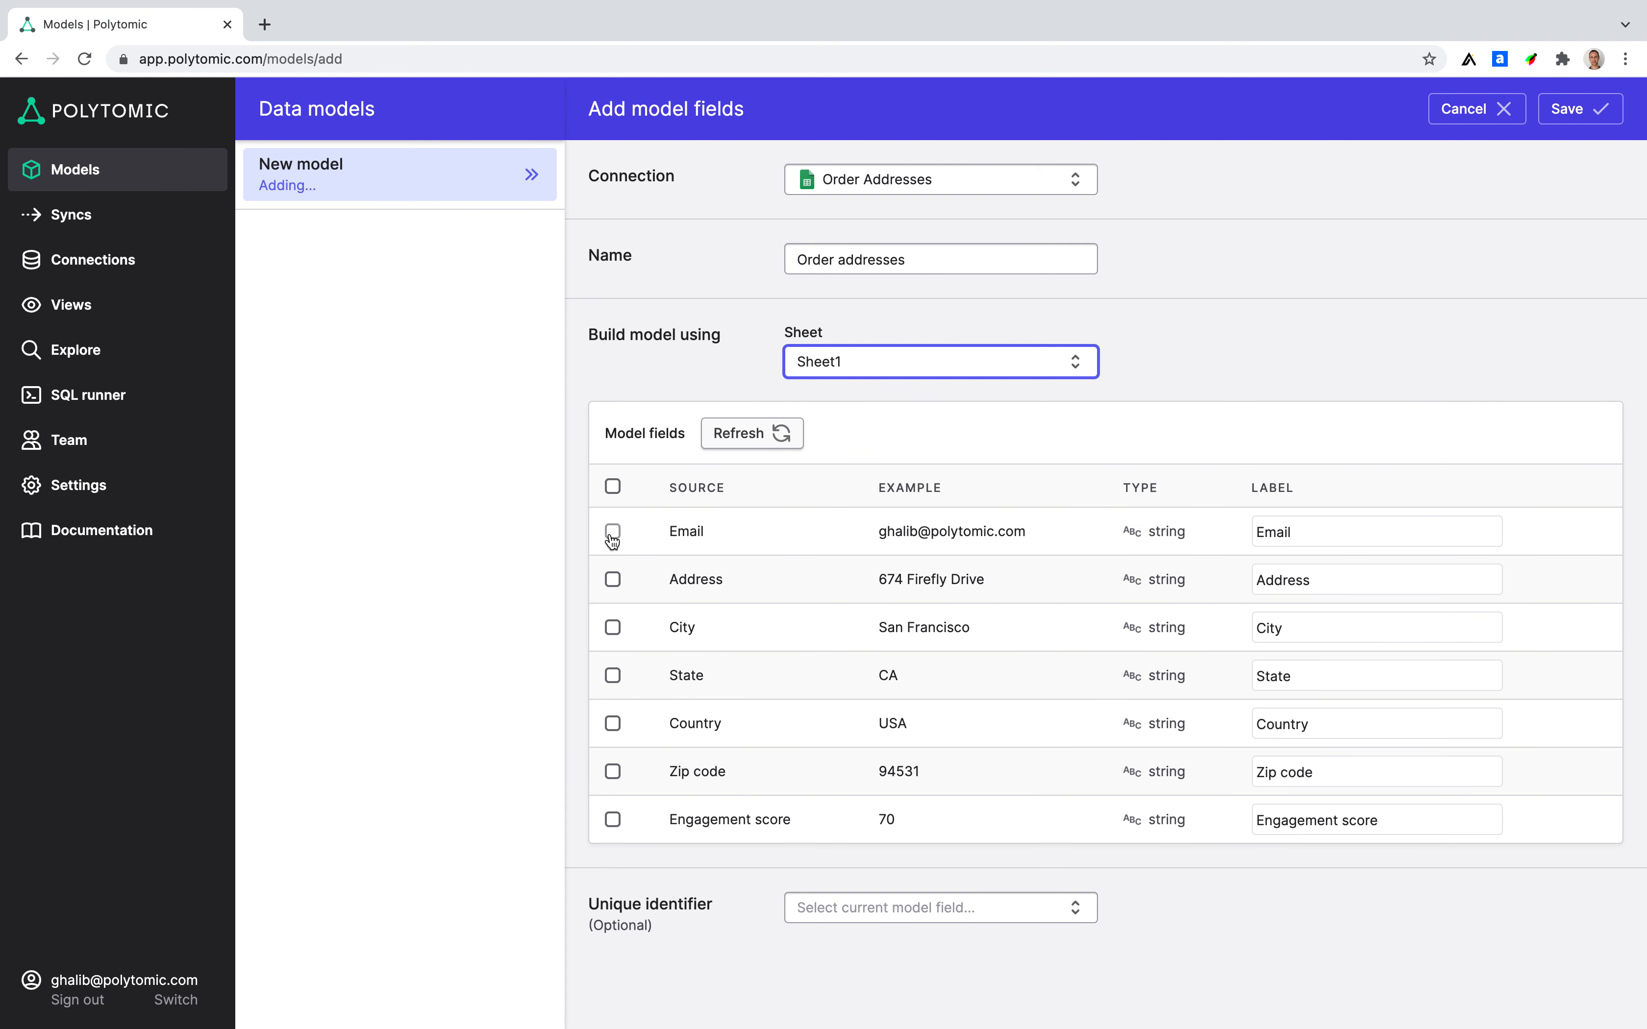
pyautogui.scroll(-2, 580, 593)
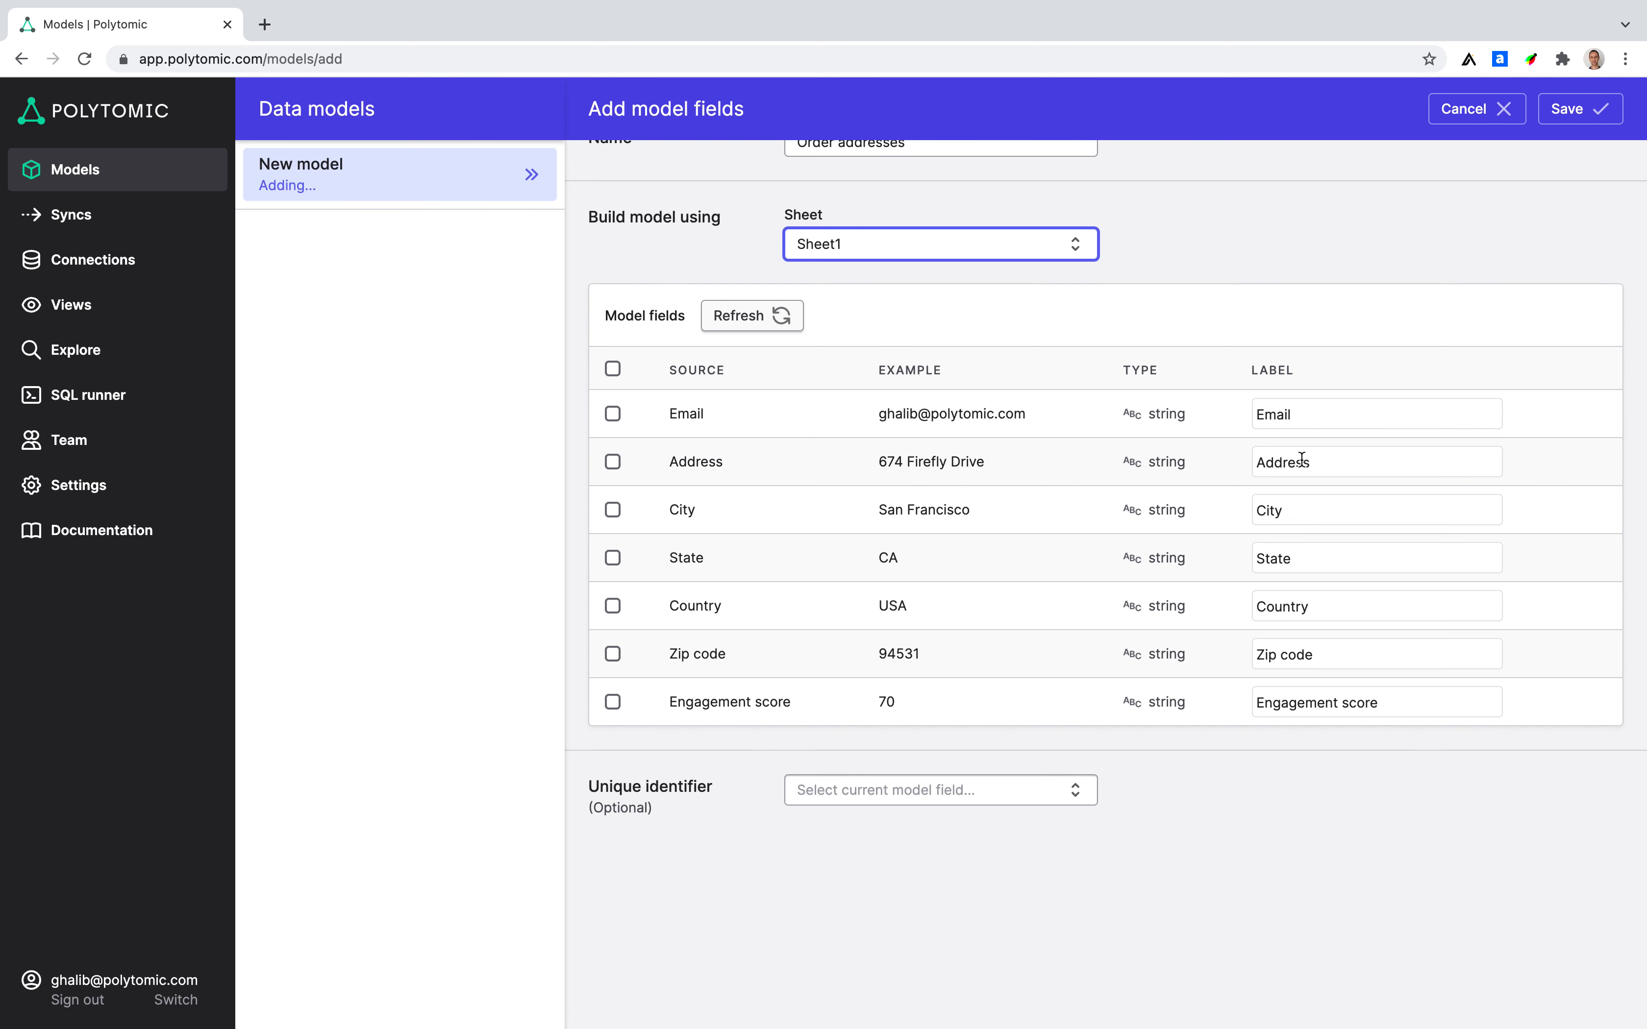
pyautogui.click(1332, 462)
pyautogui.write('address')
pyautogui.press('BackSpace')
pyautogui.press('BackSpace')
pyautogui.press('BackSpace')
pyautogui.press('BackSpace')
pyautogui.press('BackSpace')
pyautogui.press('BackSpace')
pyautogui.press('BackSpace')
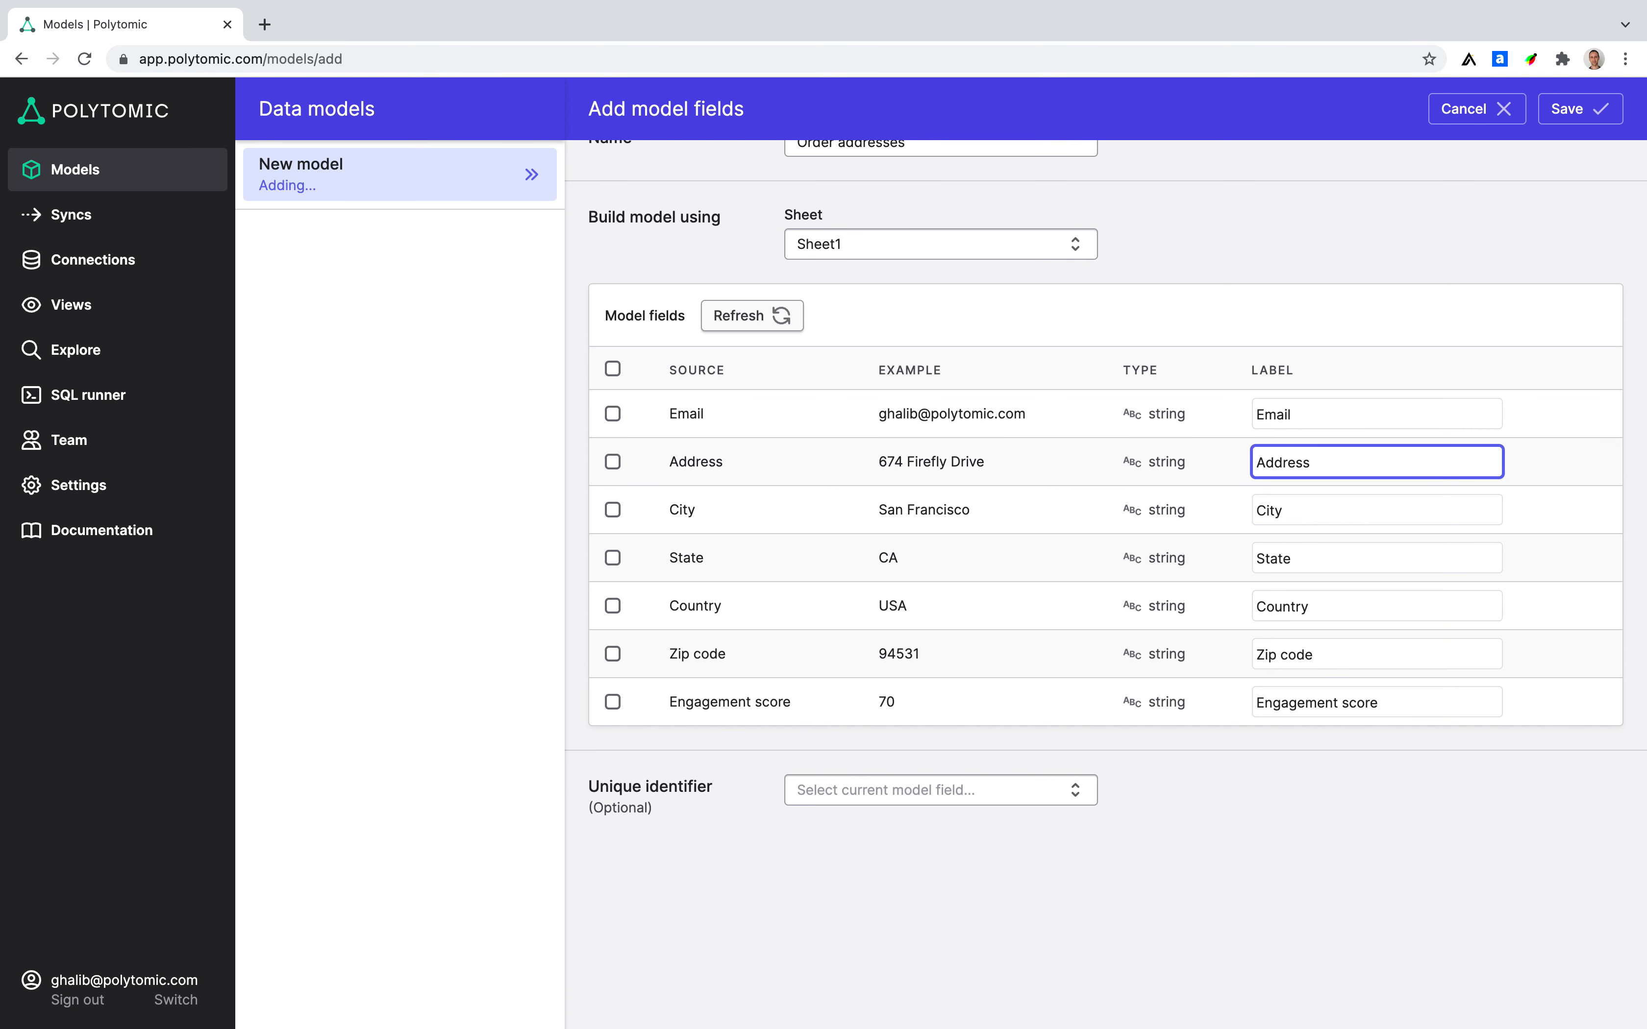
# Step: Include all of the sheet's fields in the Order addresses model and save it
pyautogui.click(613, 462)
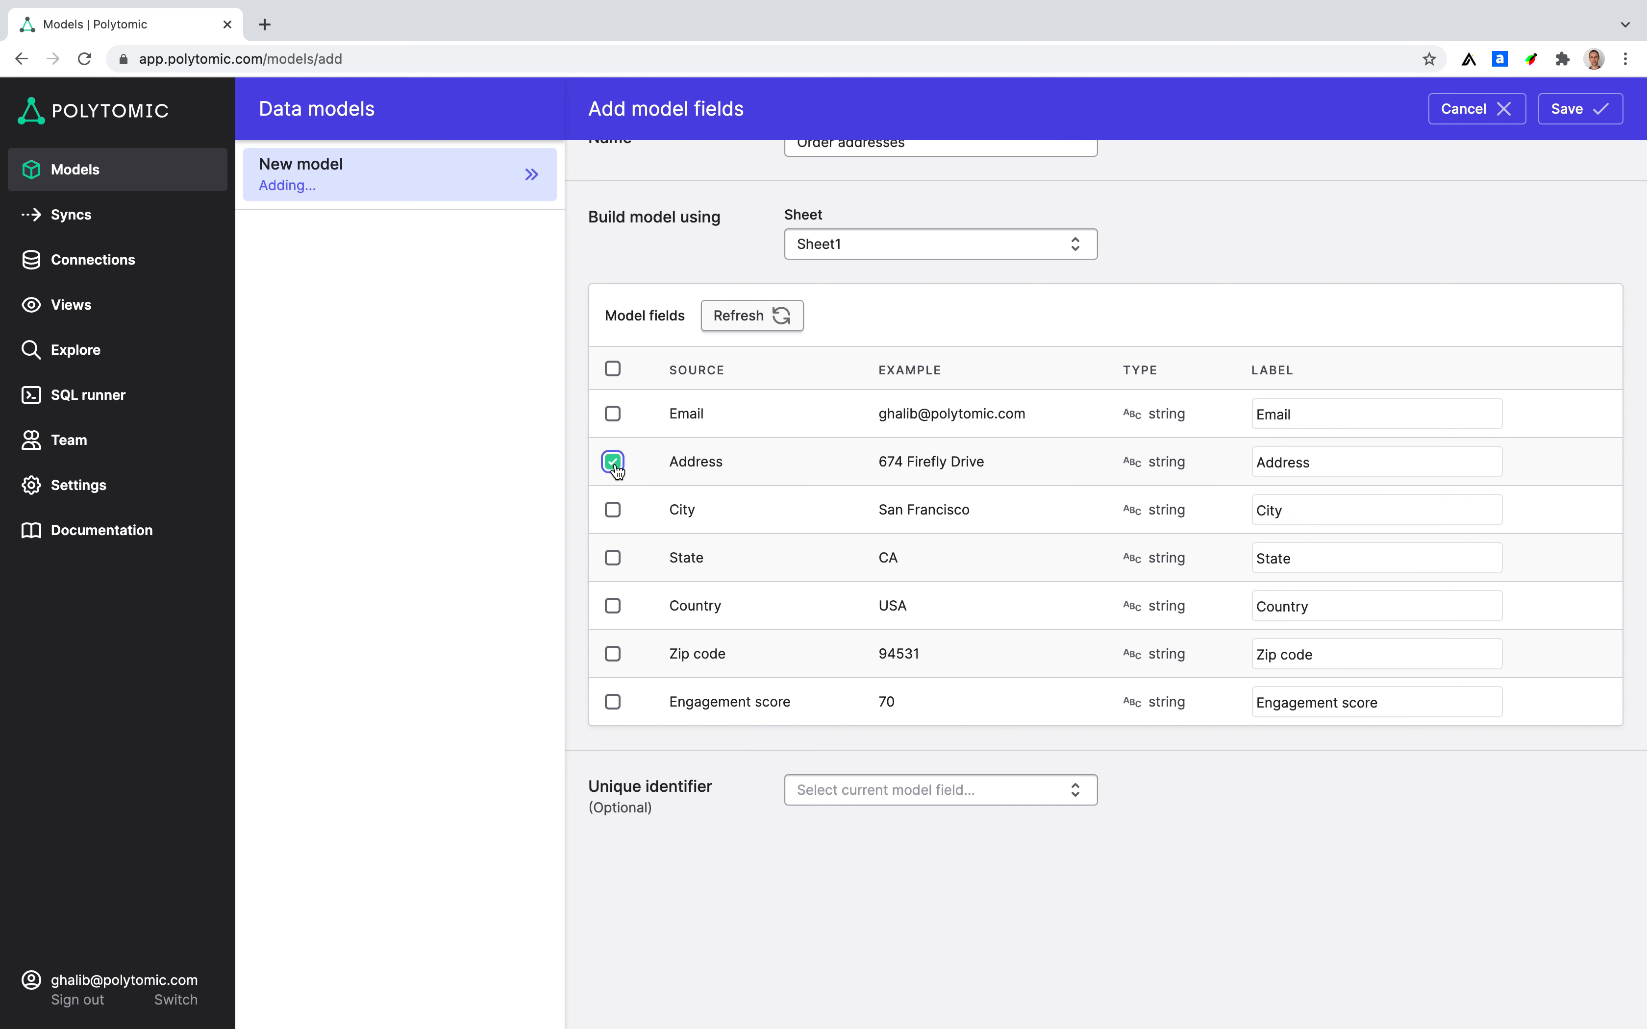
pyautogui.click(613, 510)
pyautogui.click(612, 558)
pyautogui.click(629, 586)
pyautogui.click(613, 369)
pyautogui.click(1579, 105)
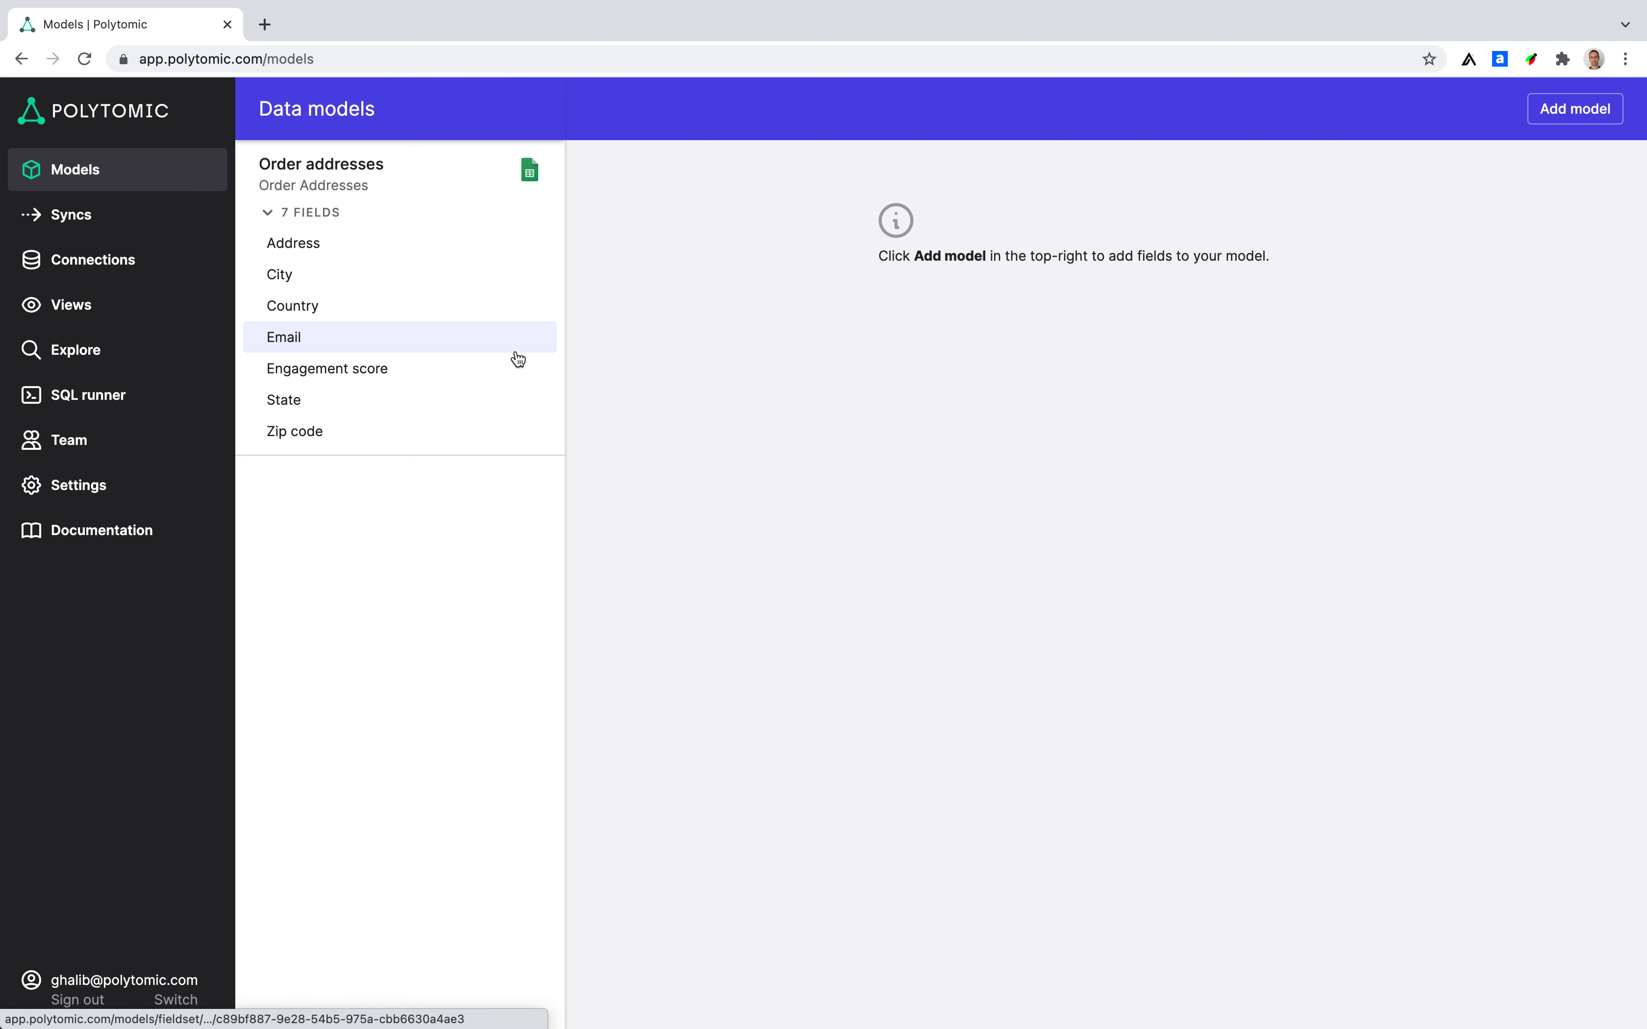
# Step: Inspect the editable information of the City field in the Order addresses model, leaving without saving
pyautogui.click(361, 281)
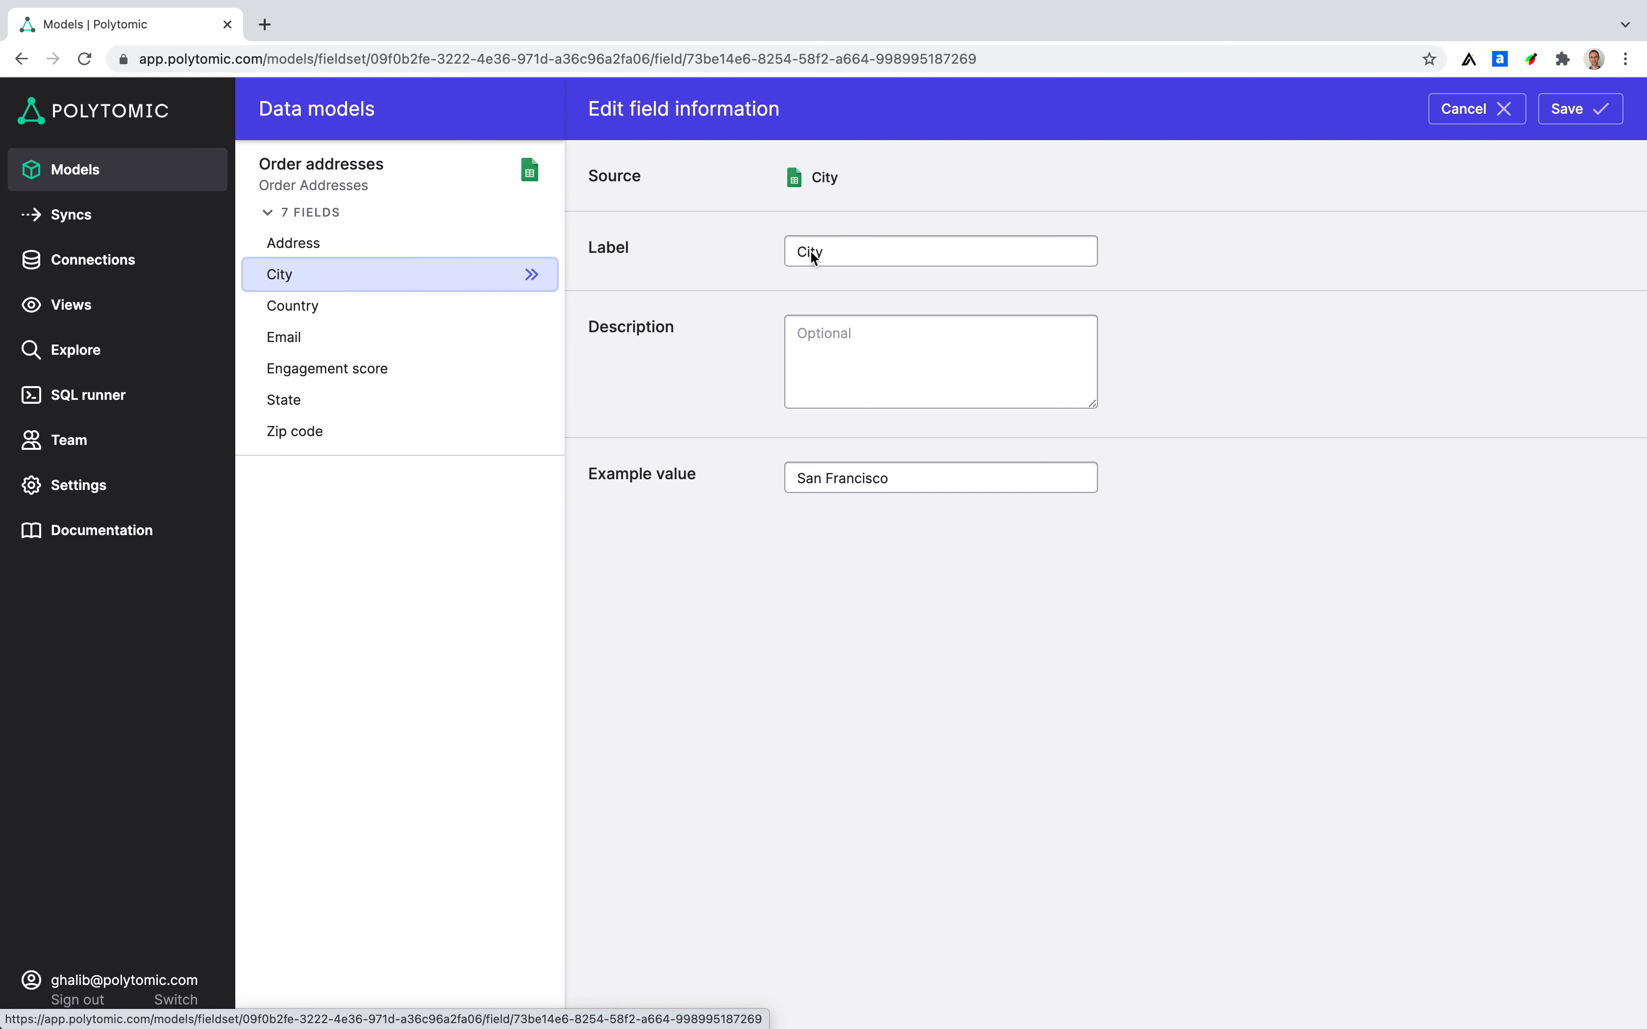
pyautogui.click(886, 250)
pyautogui.click(862, 352)
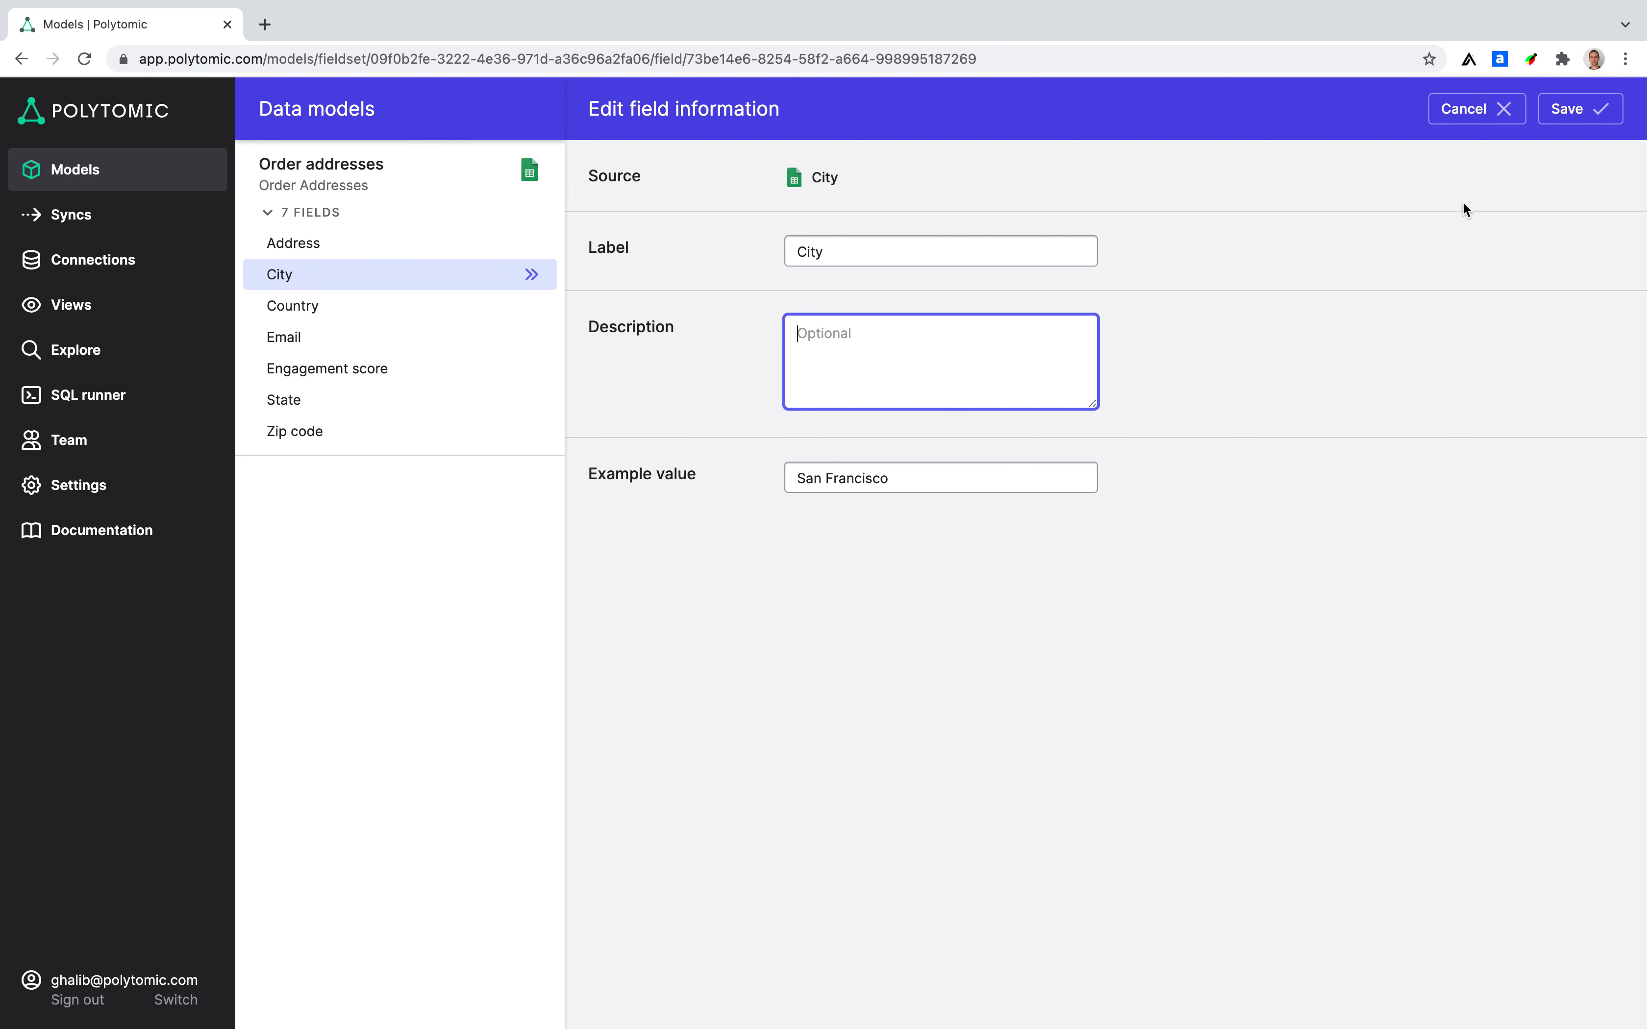
pyautogui.click(1463, 109)
# Step: Start another data model based on the Subscriptions connection
pyautogui.click(1570, 108)
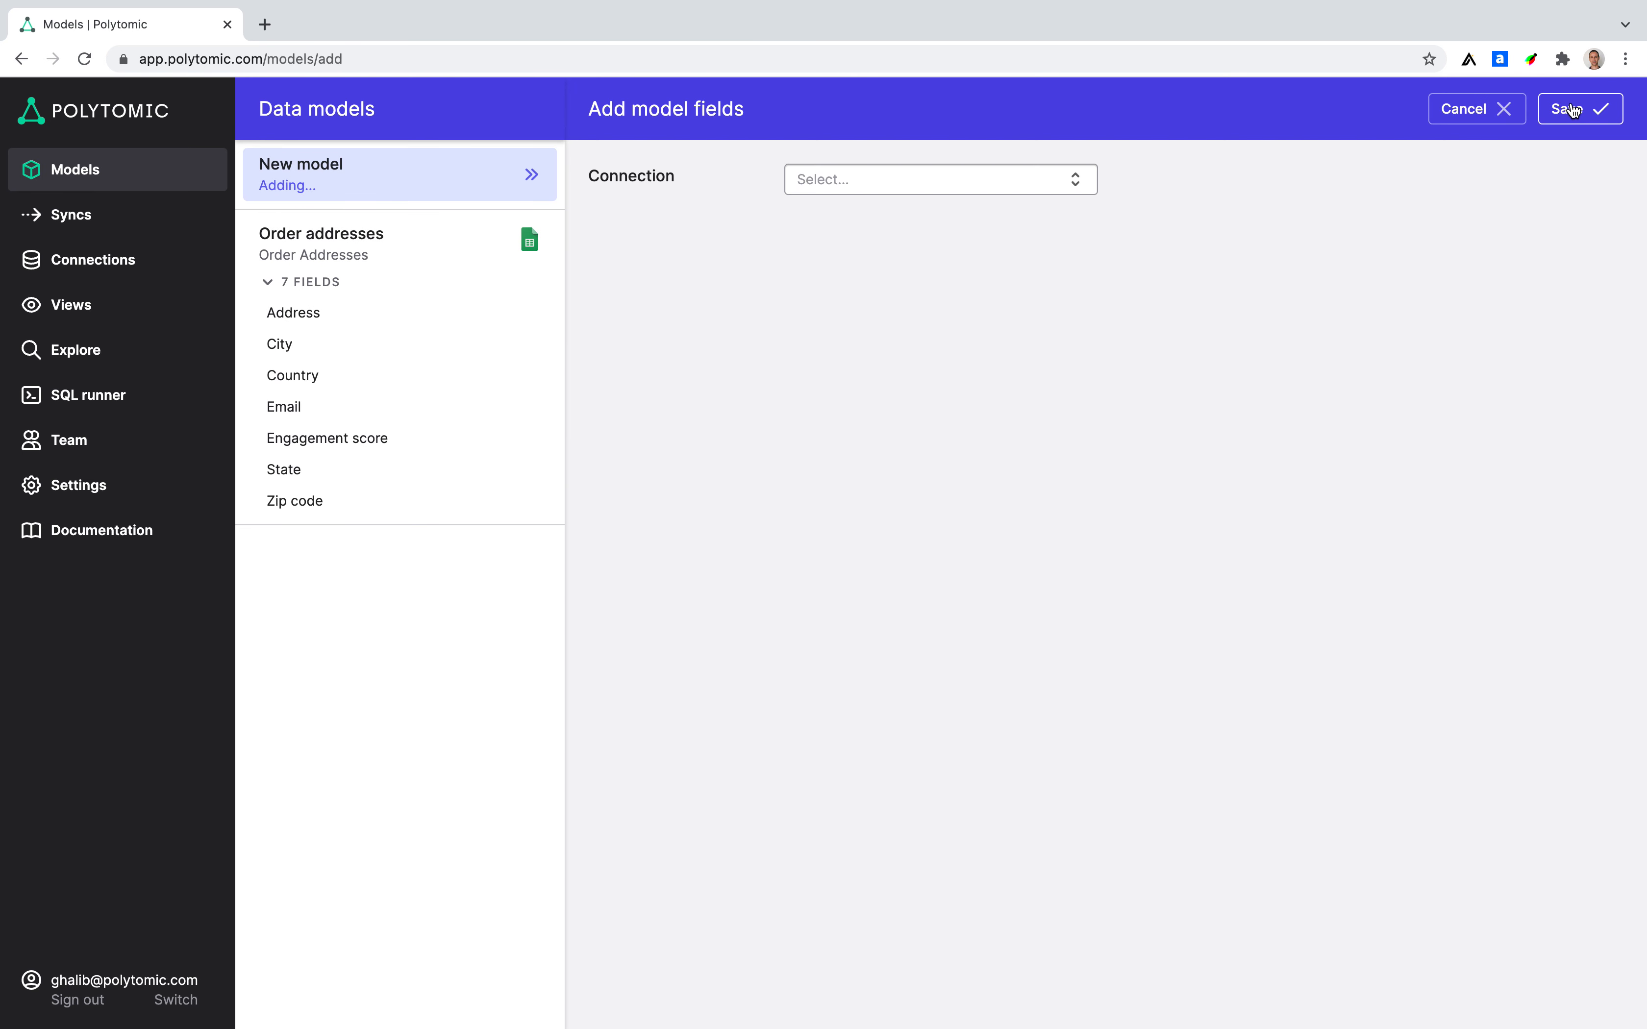
pyautogui.click(870, 170)
pyautogui.scroll(-3, 893, 343)
pyautogui.scroll(-3, 893, 343)
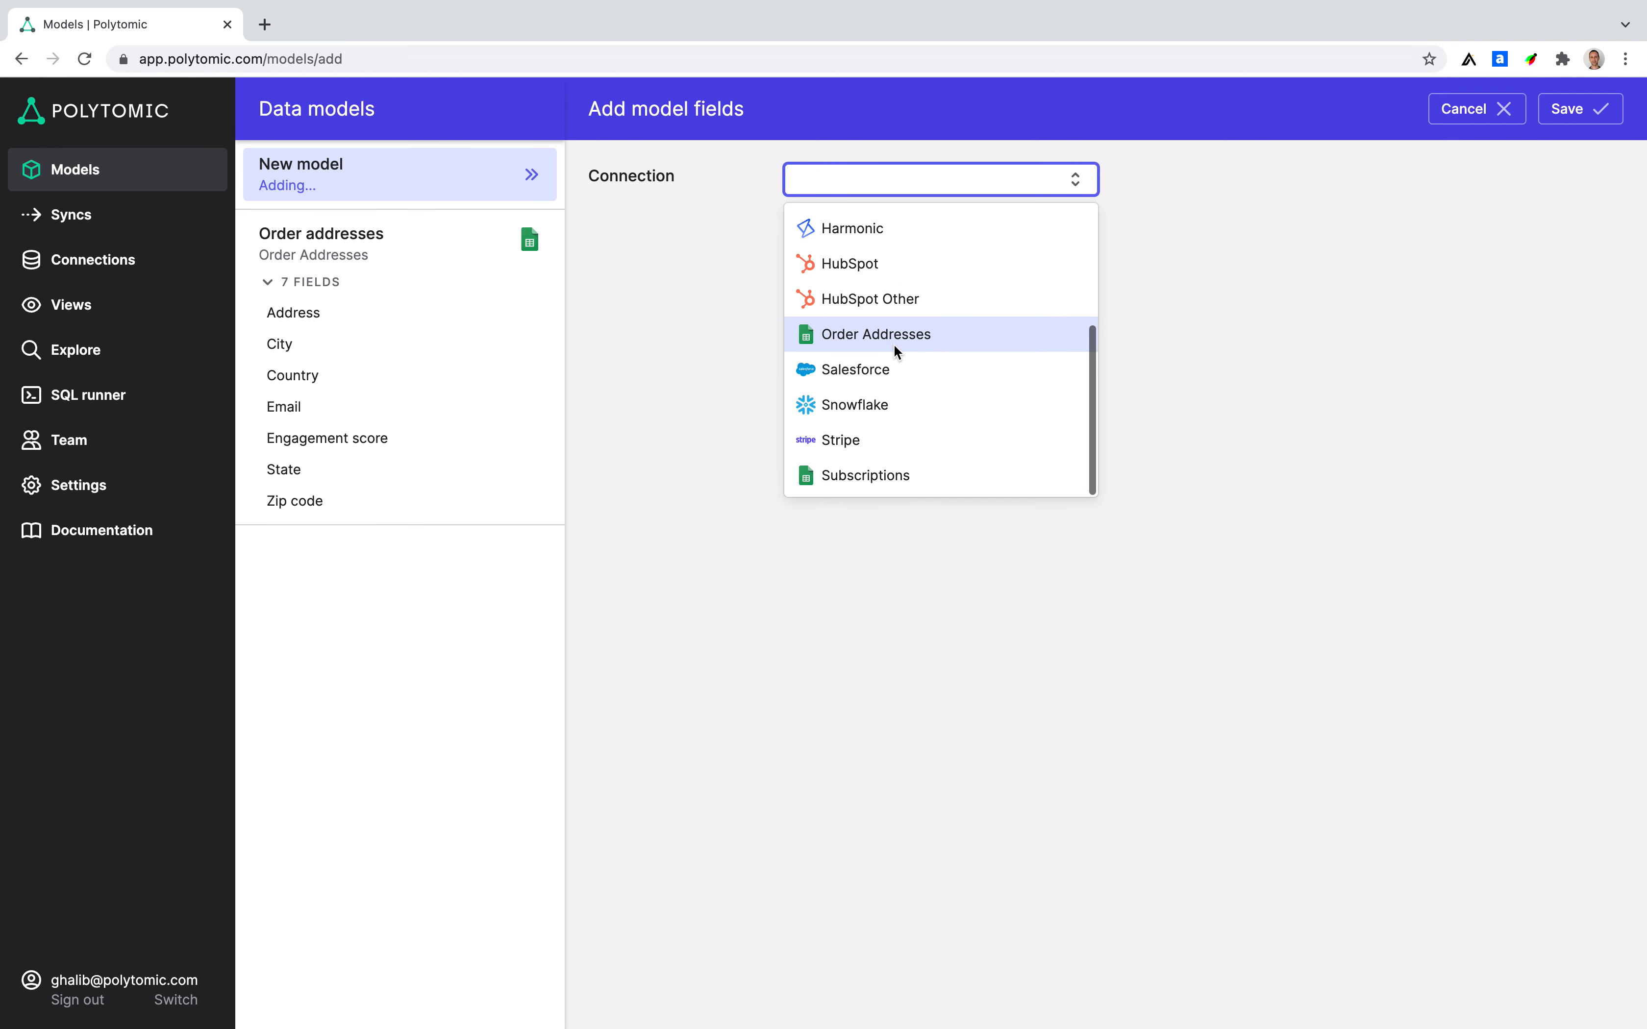
pyautogui.click(909, 473)
# Step: Name the model "Subscriptions" and build it from Sheet1
pyautogui.click(893, 264)
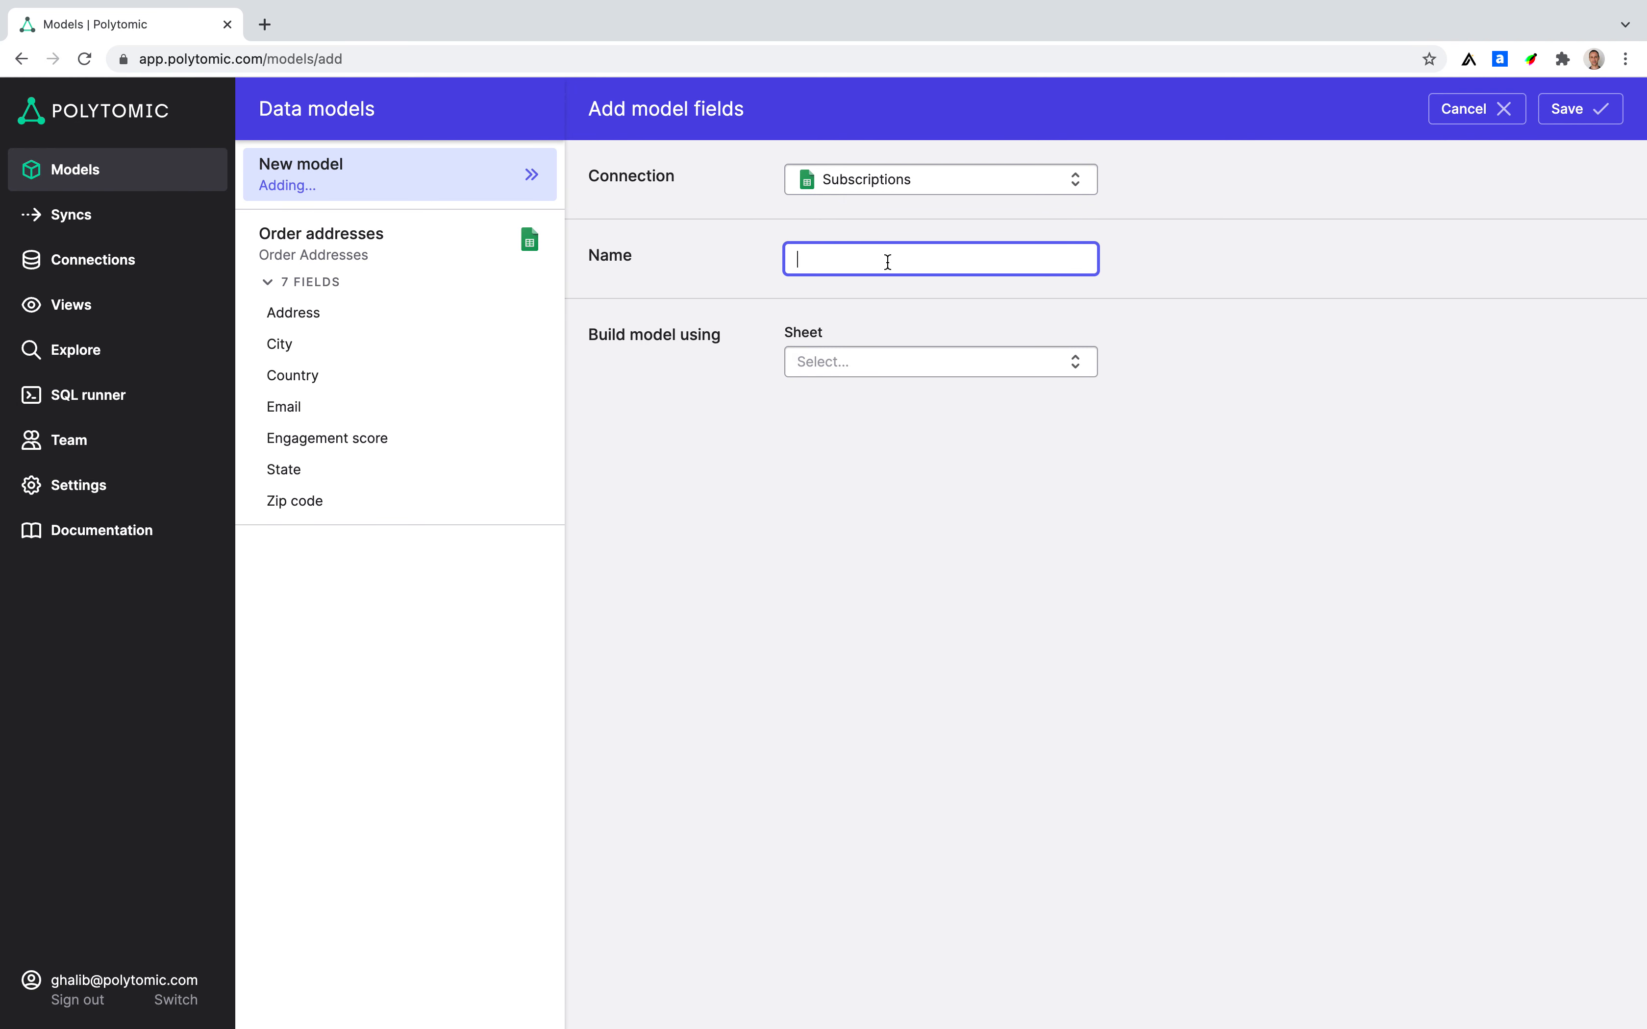
pyautogui.write('Subscriptions')
pyautogui.click(908, 362)
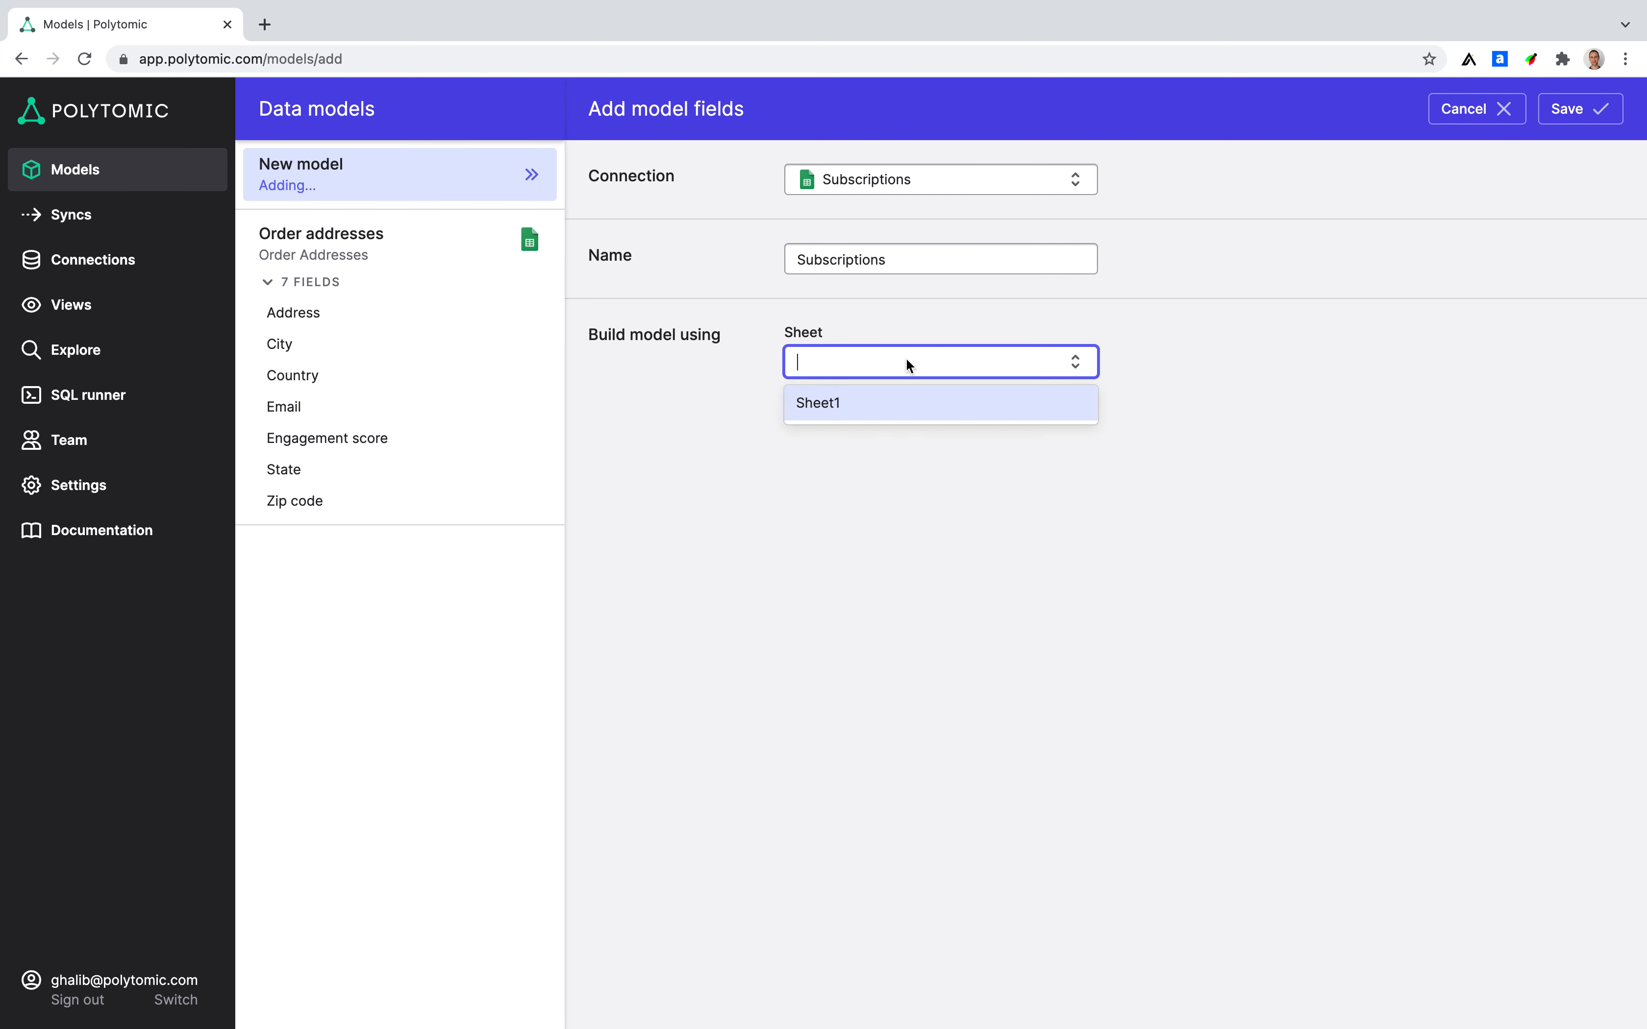
pyautogui.click(883, 408)
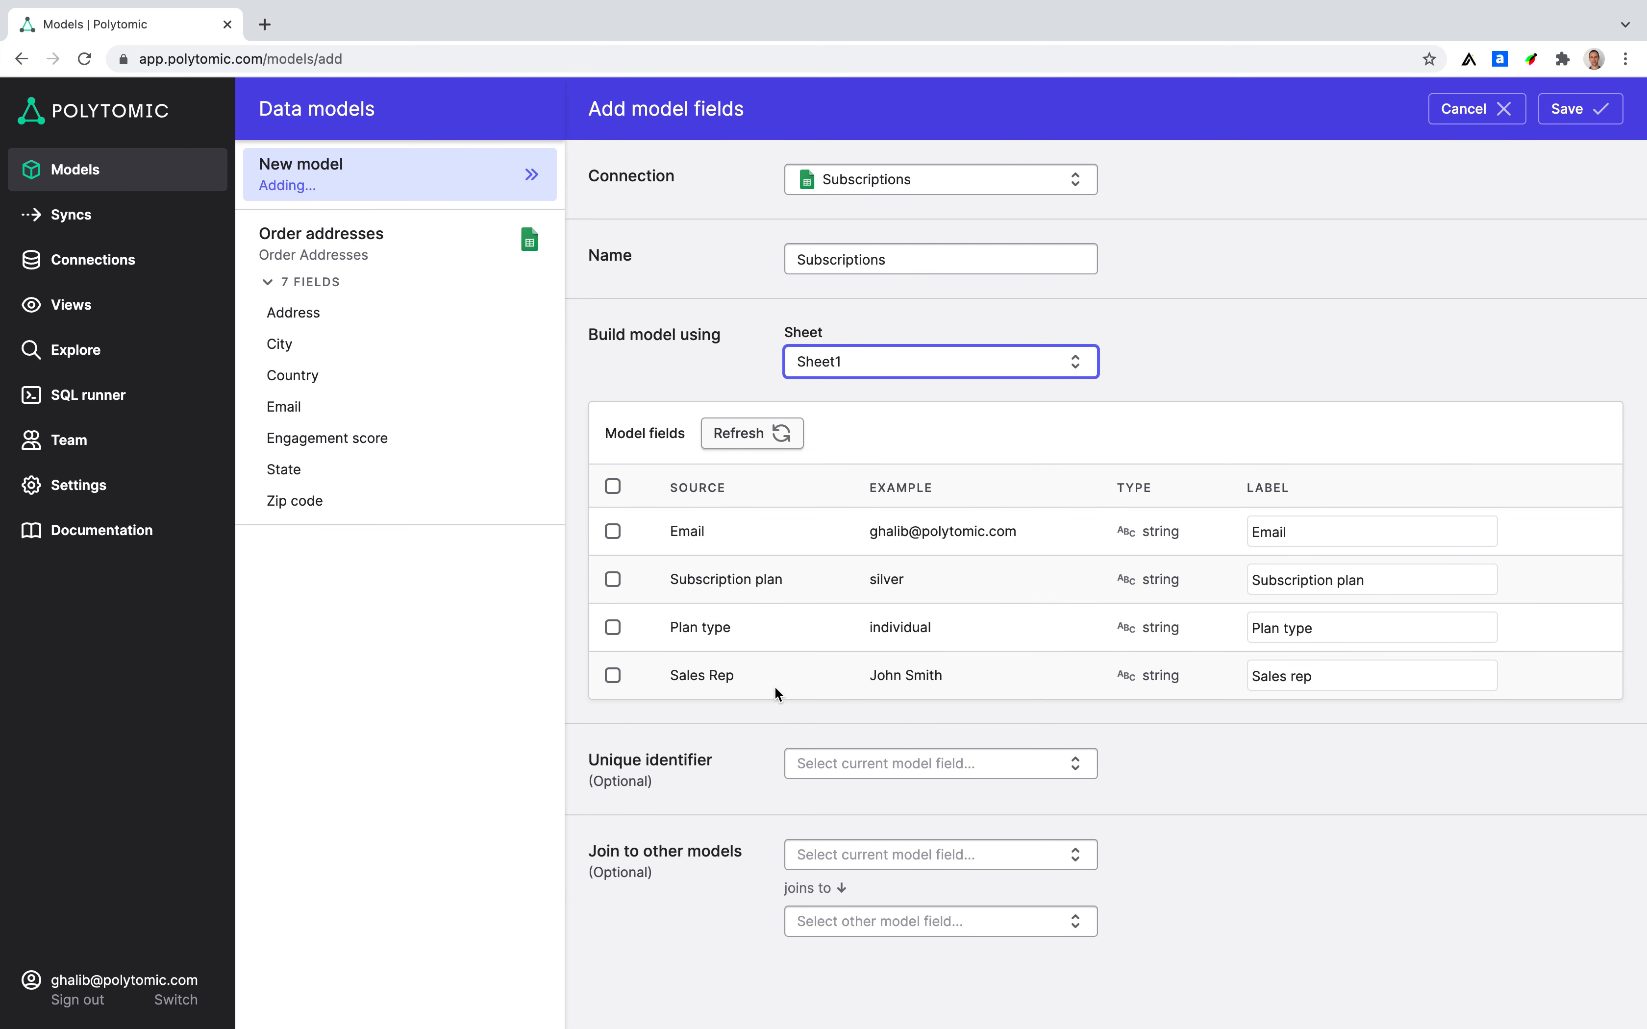
# Step: Include all of the sheet's fields in the Subscriptions model
pyautogui.scroll(-3, 765, 680)
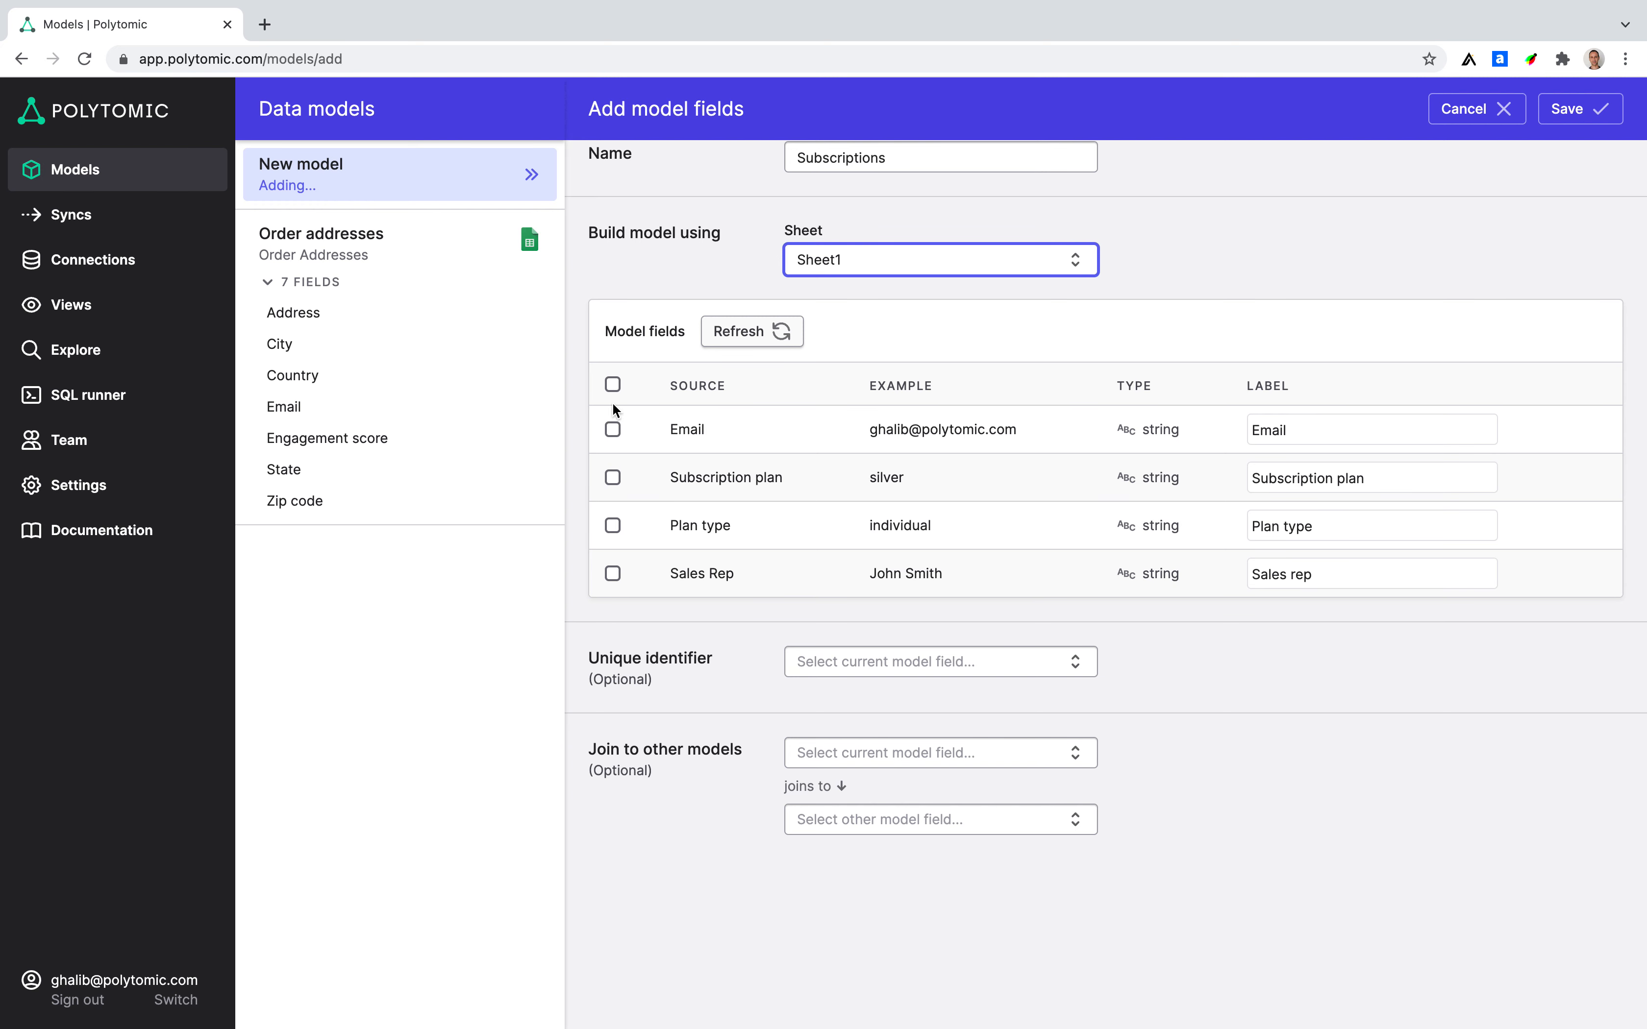
pyautogui.click(612, 384)
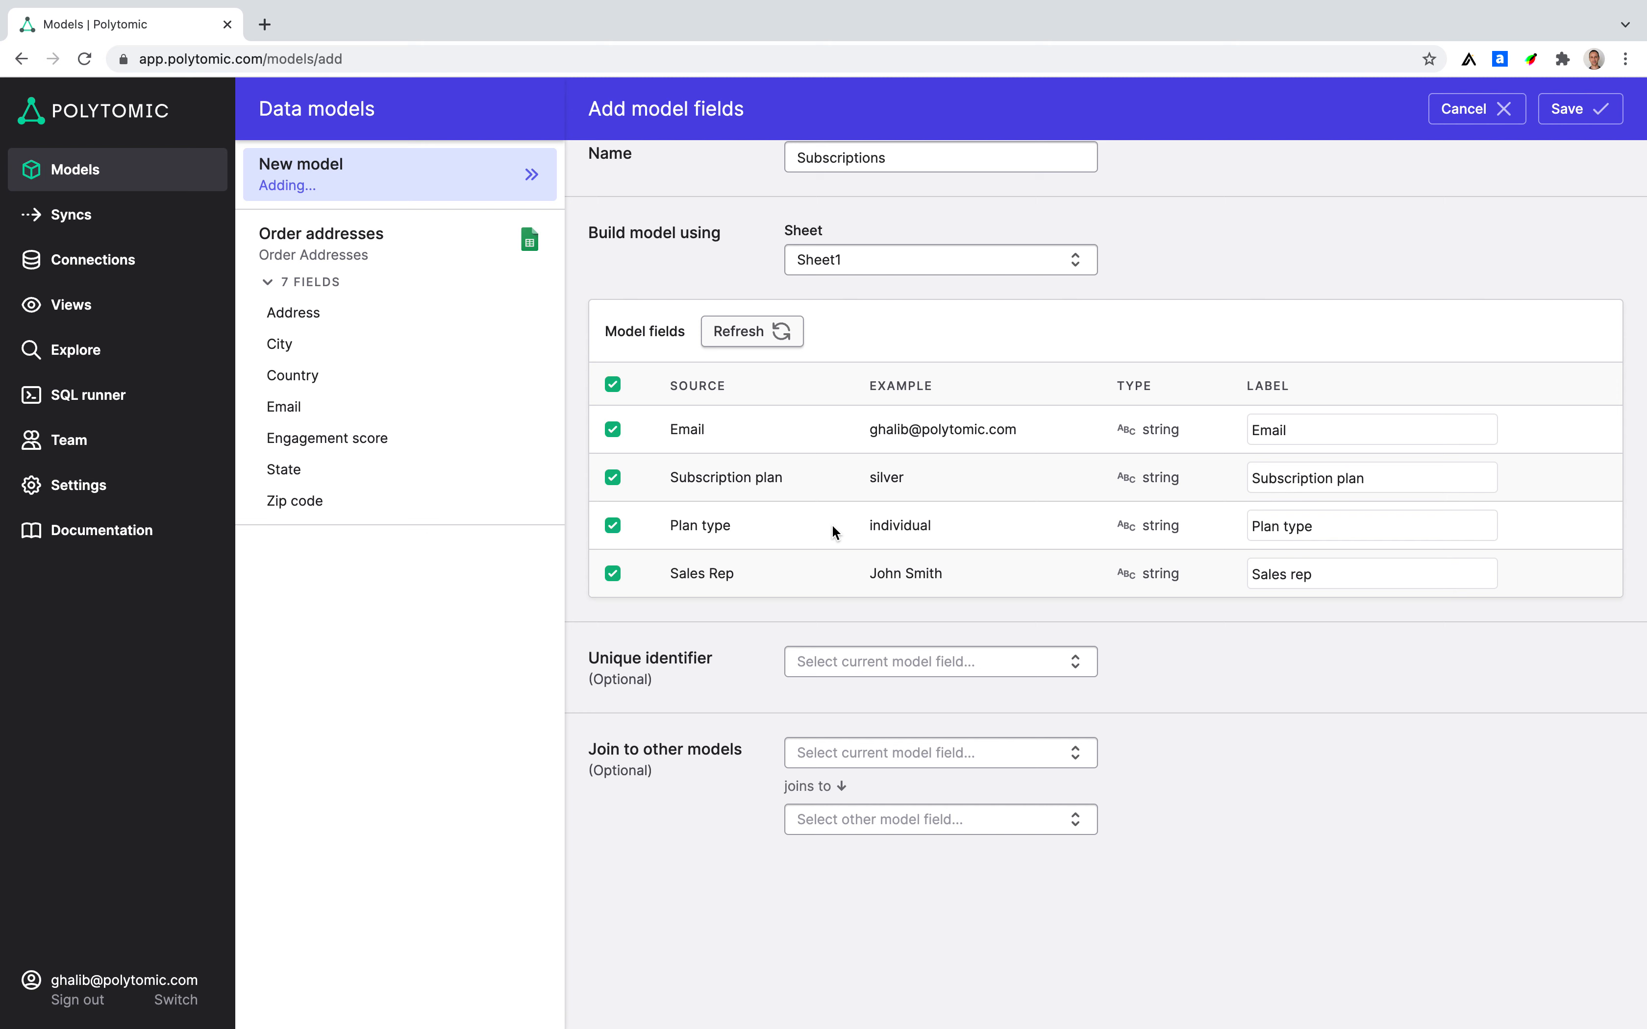
pyautogui.scroll(-1, 833, 527)
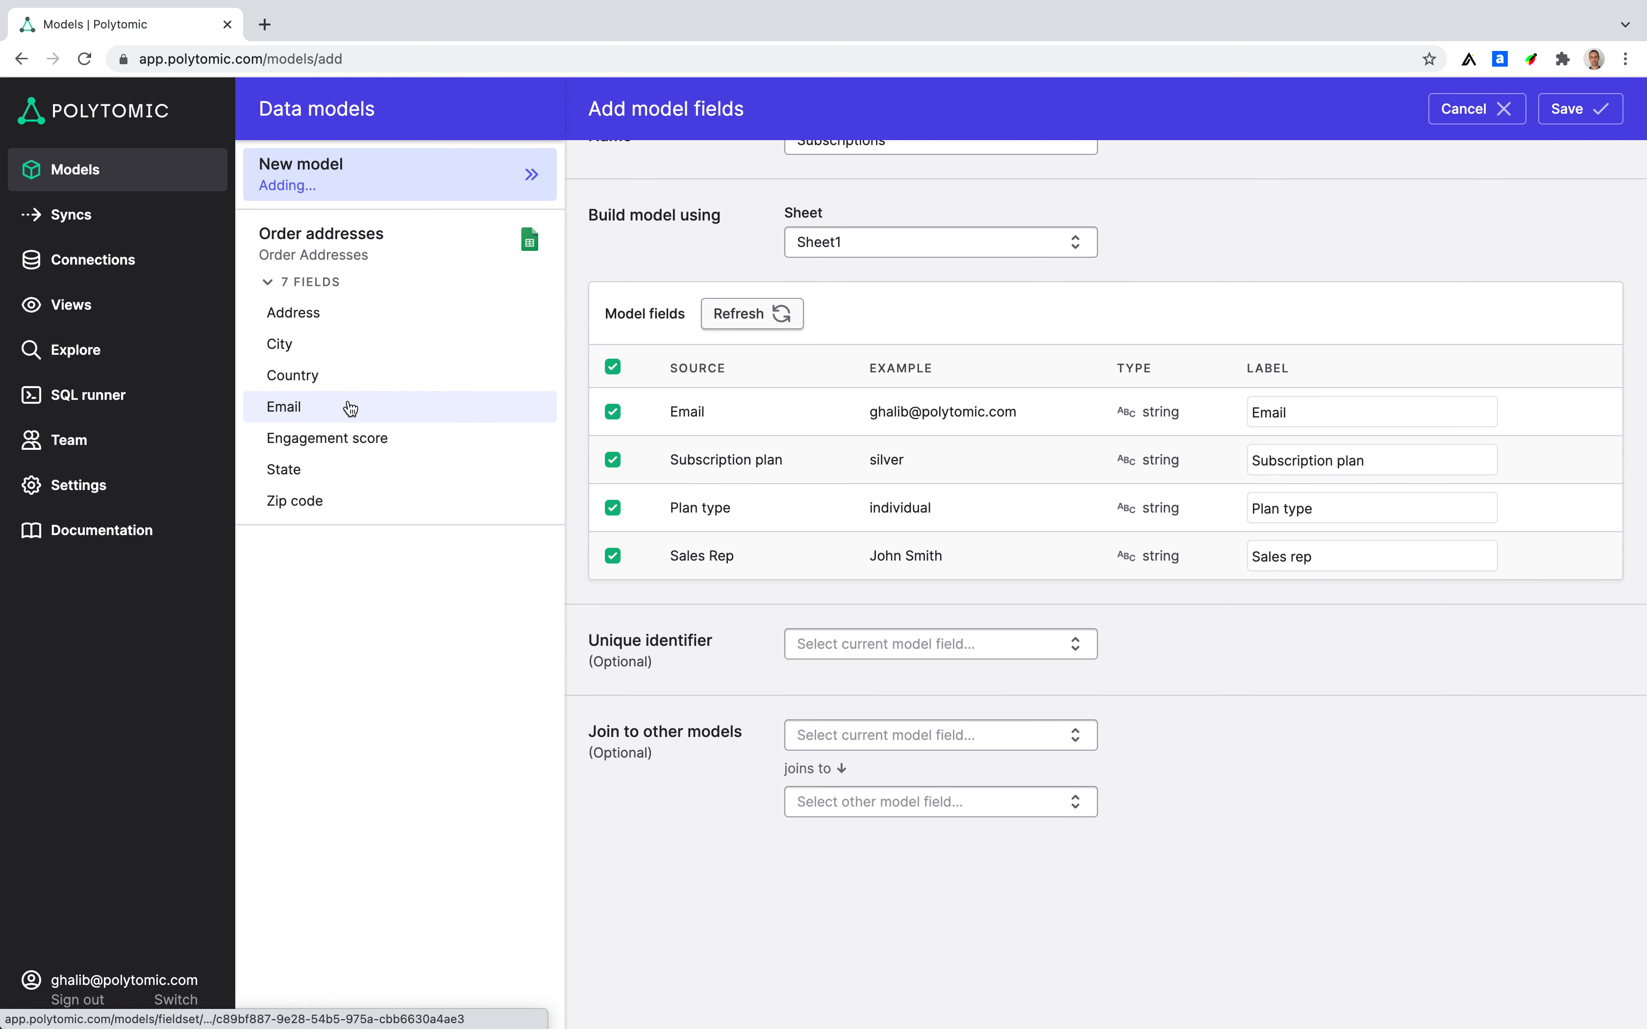
pyautogui.moveTo(669, 414); pyautogui.dragTo(704, 417)
pyautogui.click(744, 436)
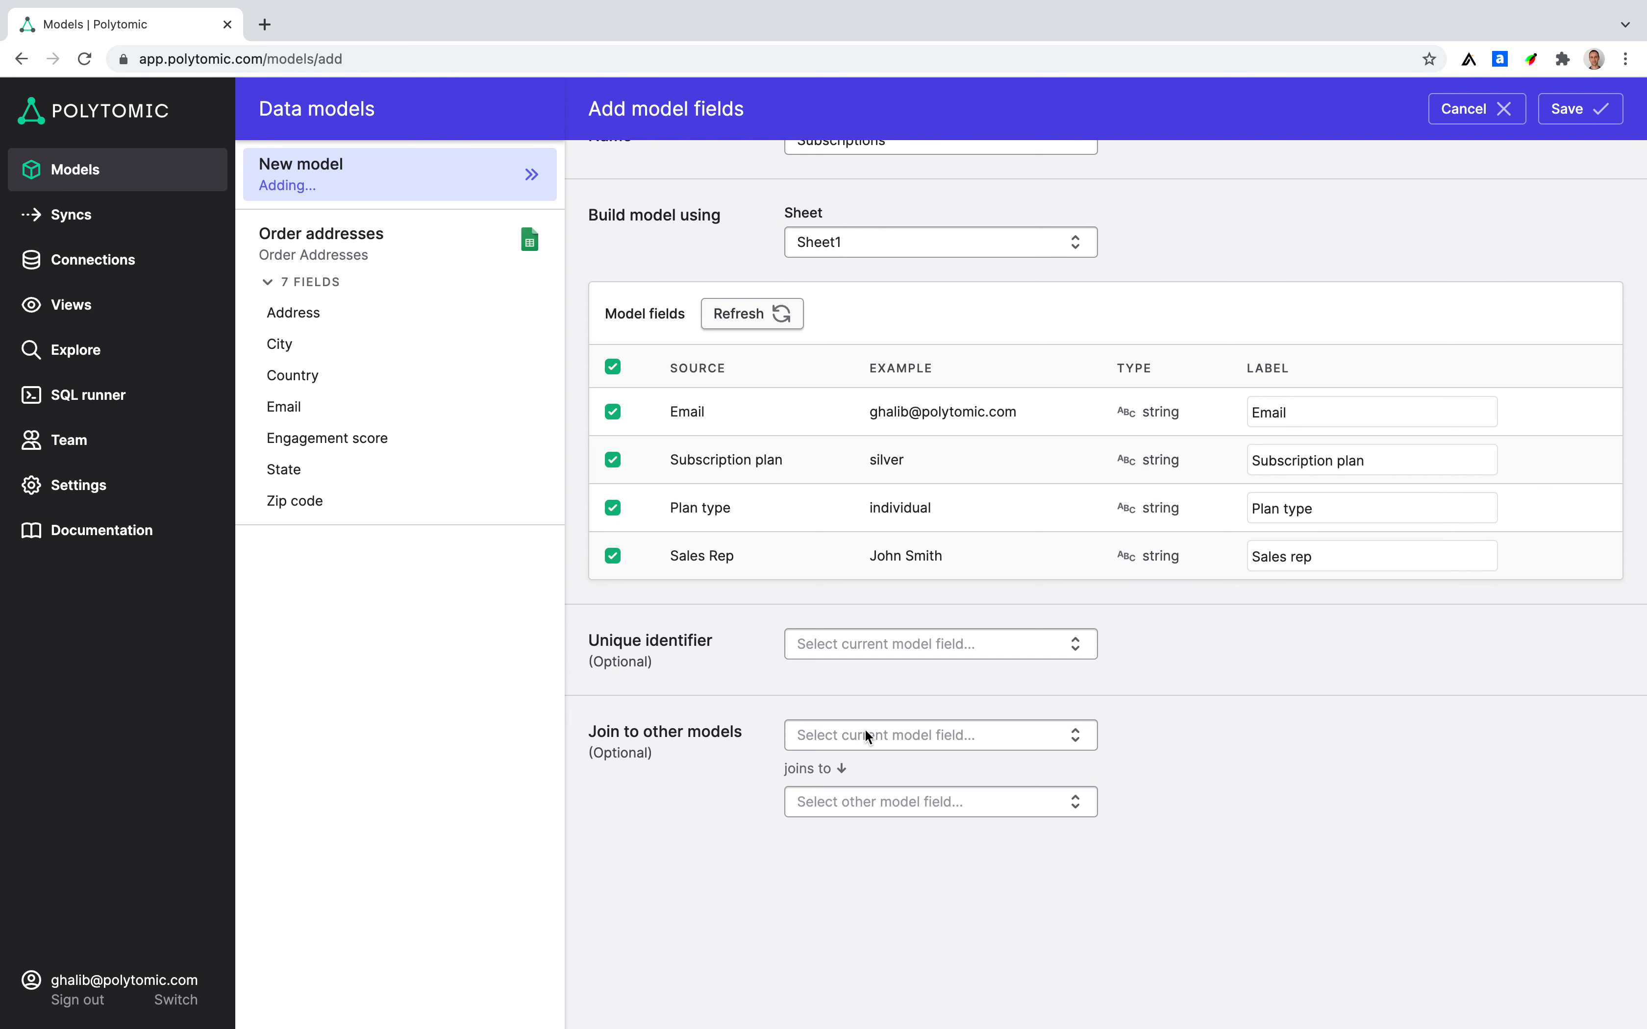
# Step: Save the Subscriptions model with its Email field joined to the Email field of Order addresses, and expand its field list
pyautogui.click(884, 734)
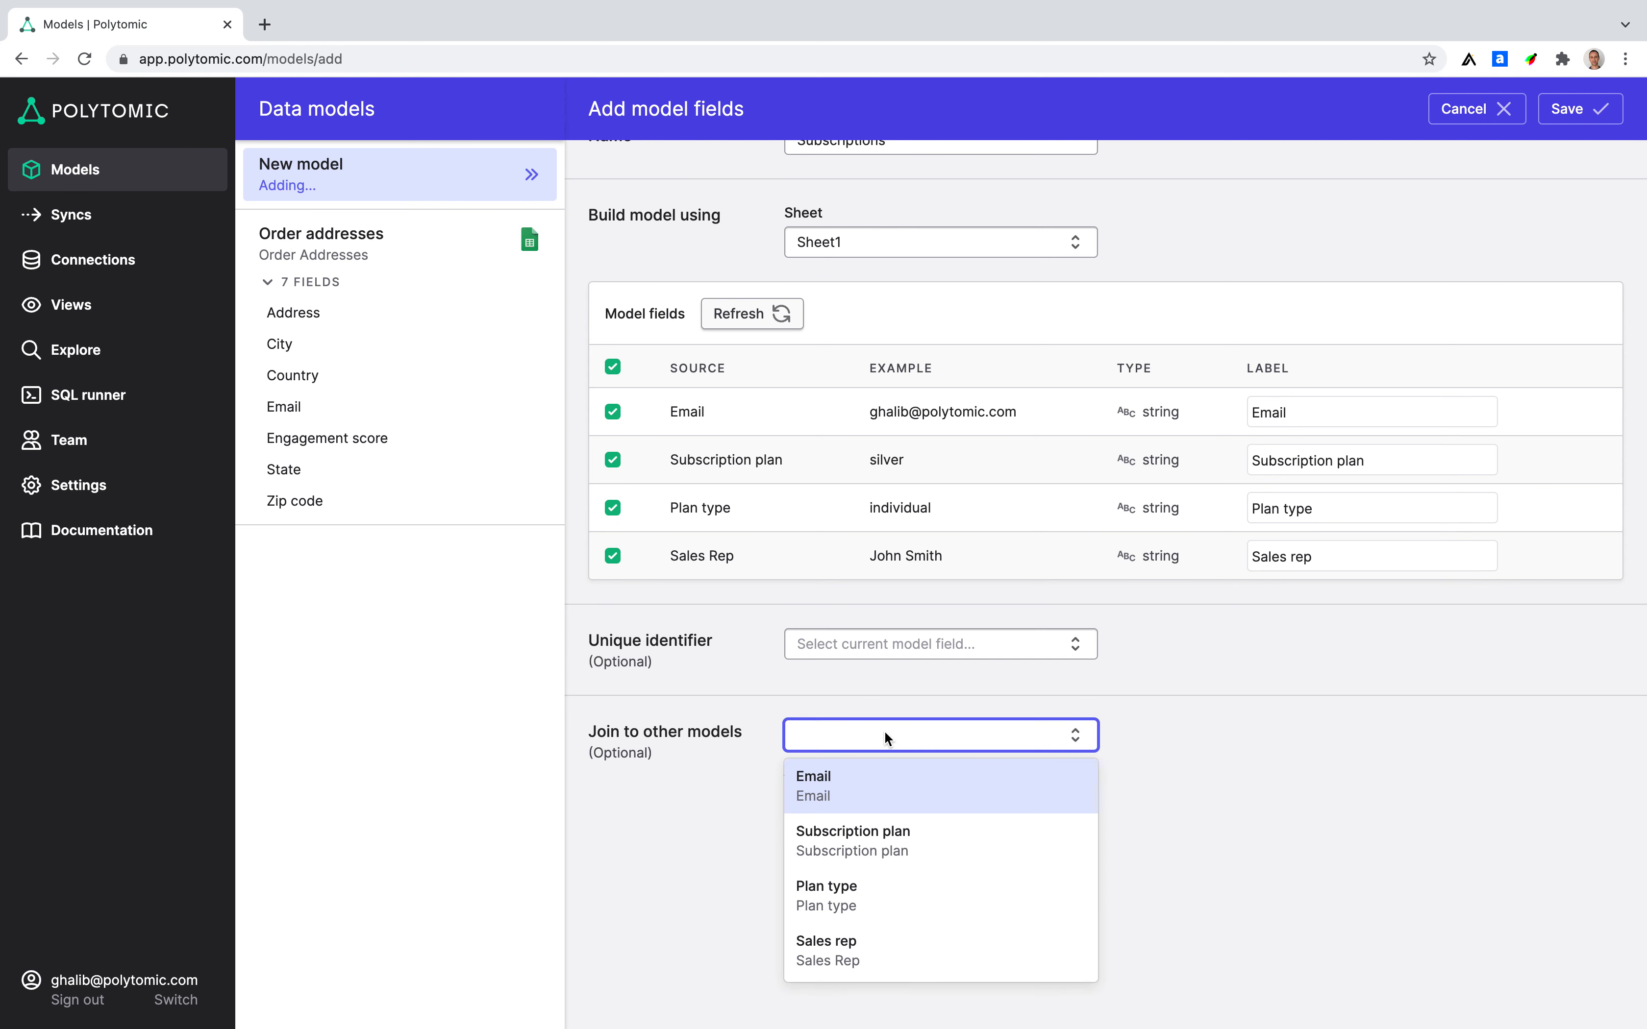
pyautogui.click(874, 803)
pyautogui.click(872, 801)
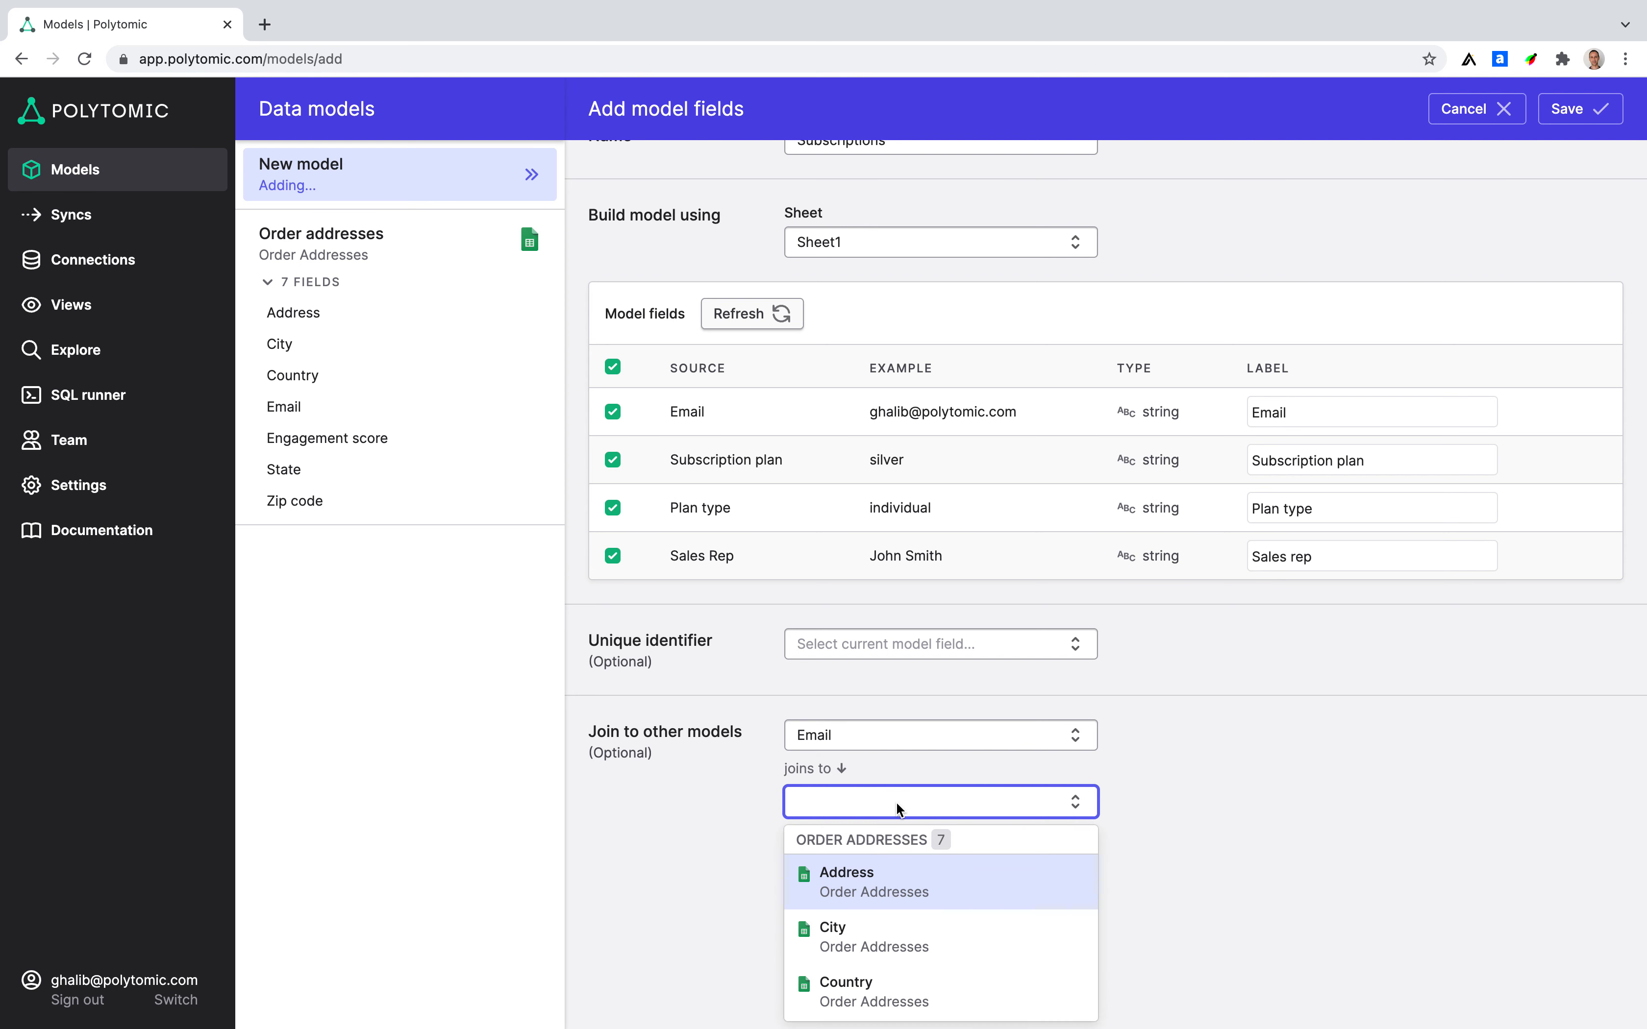
pyautogui.write('email')
pyautogui.click(930, 882)
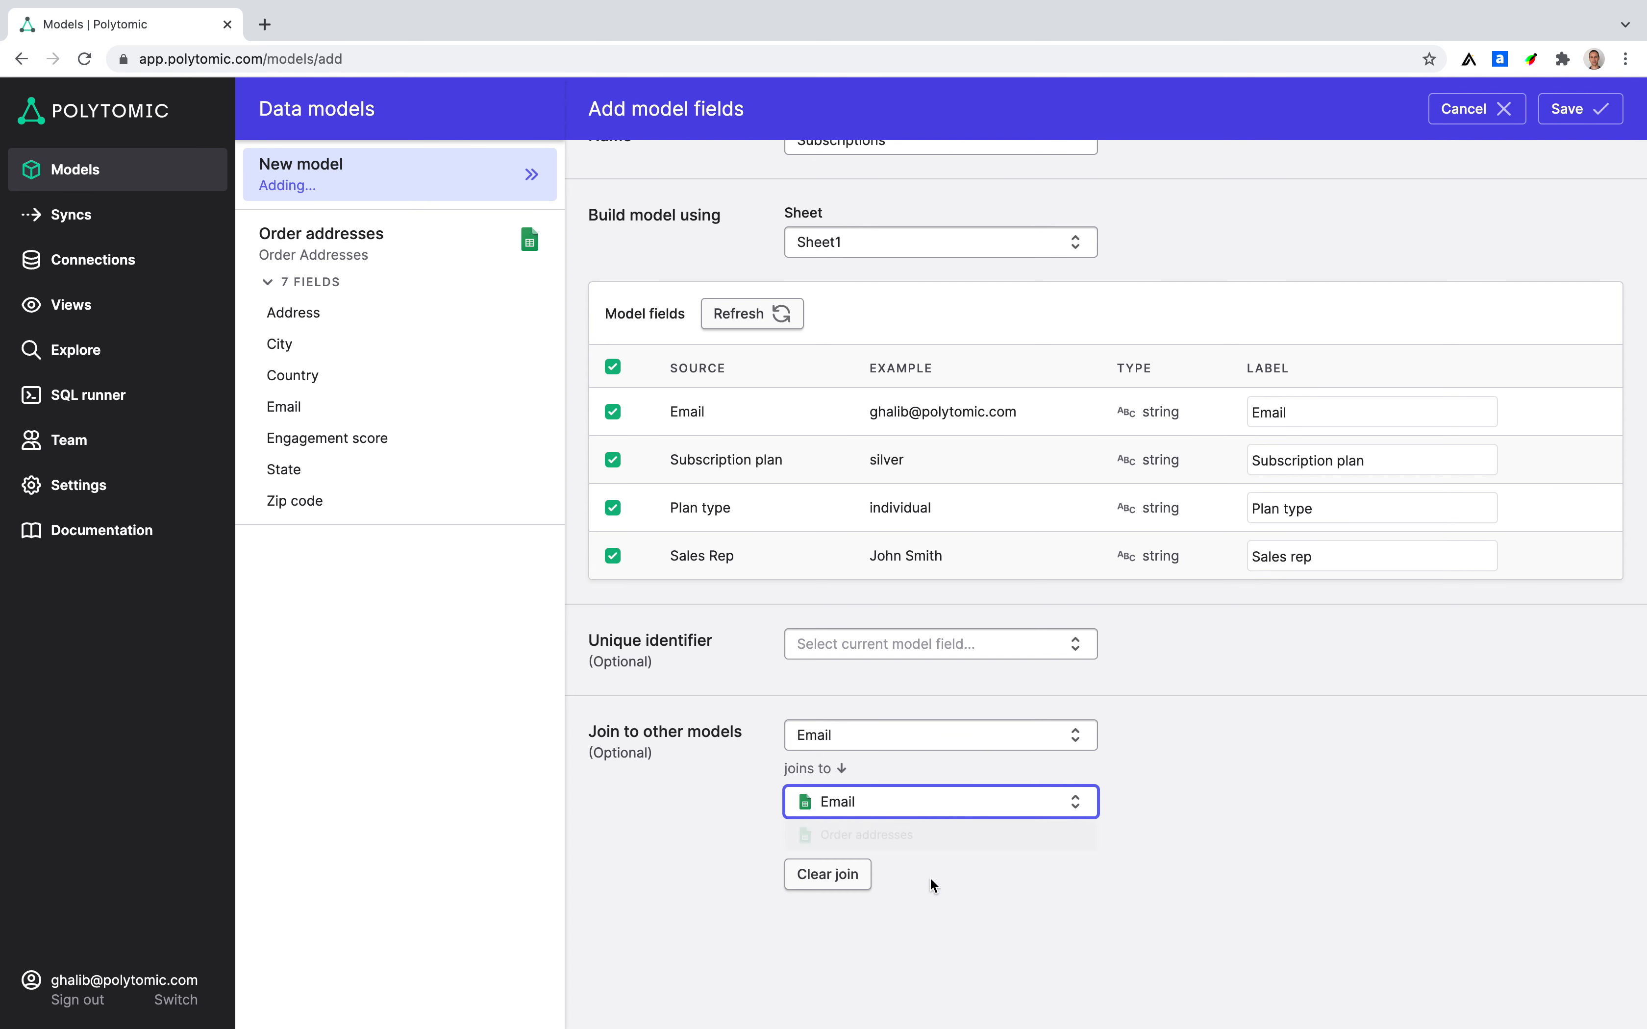
pyautogui.click(1603, 113)
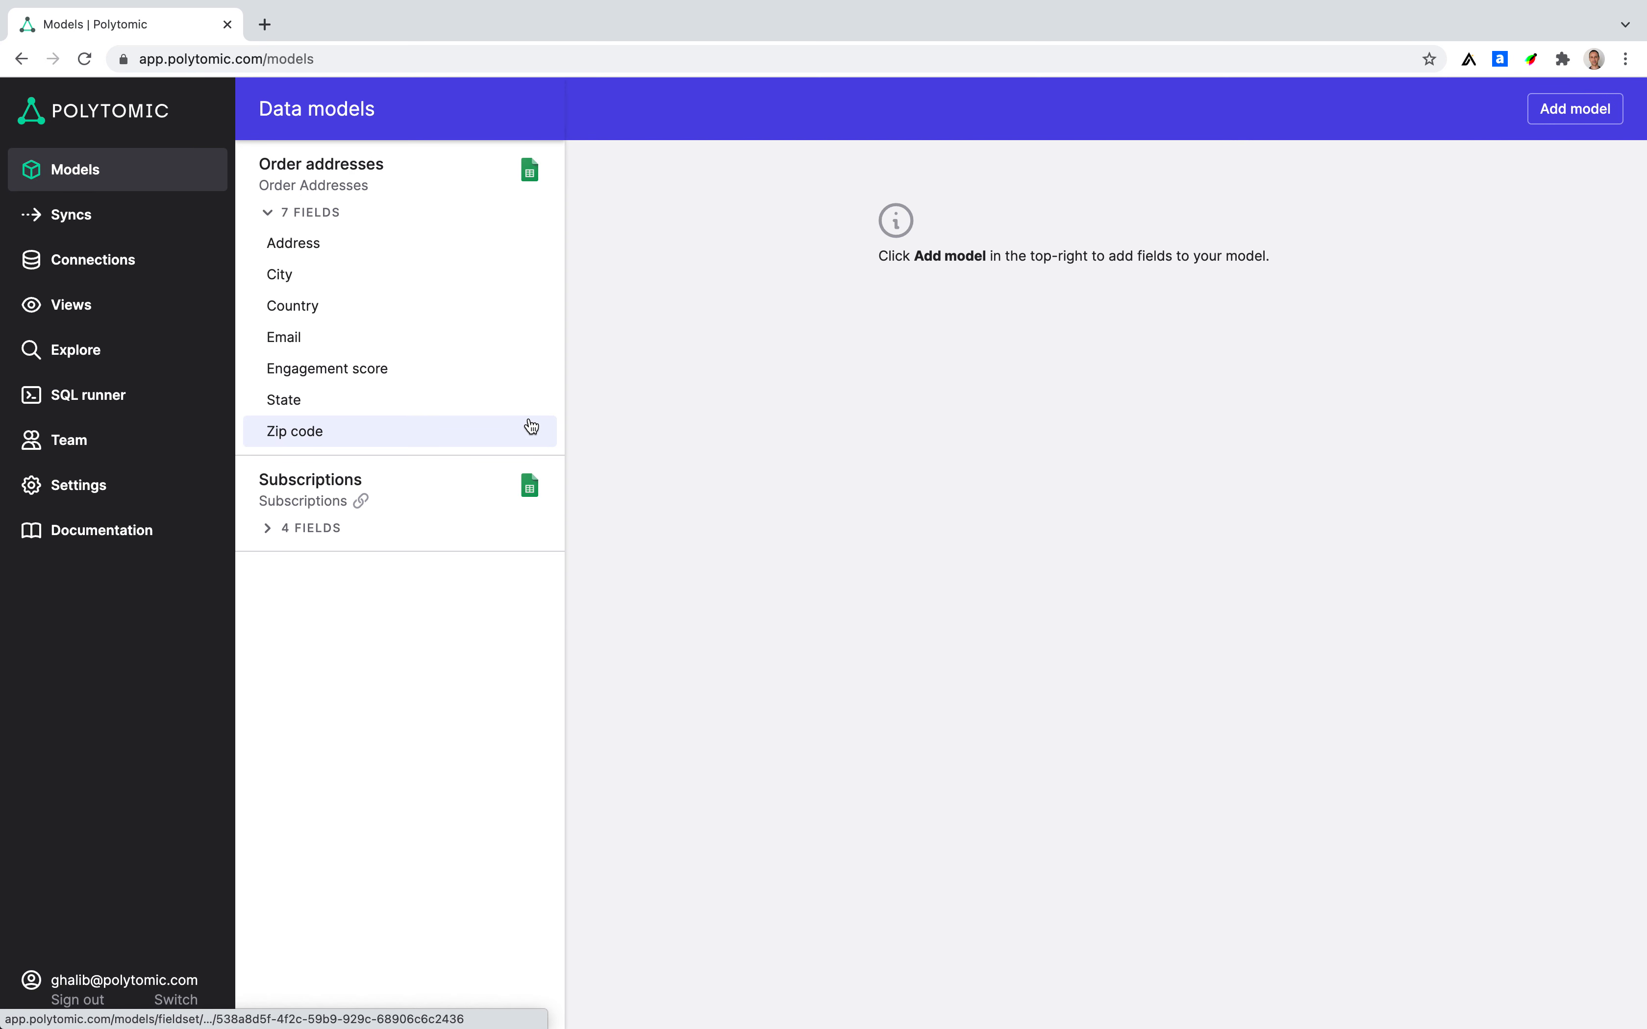
pyautogui.click(266, 532)
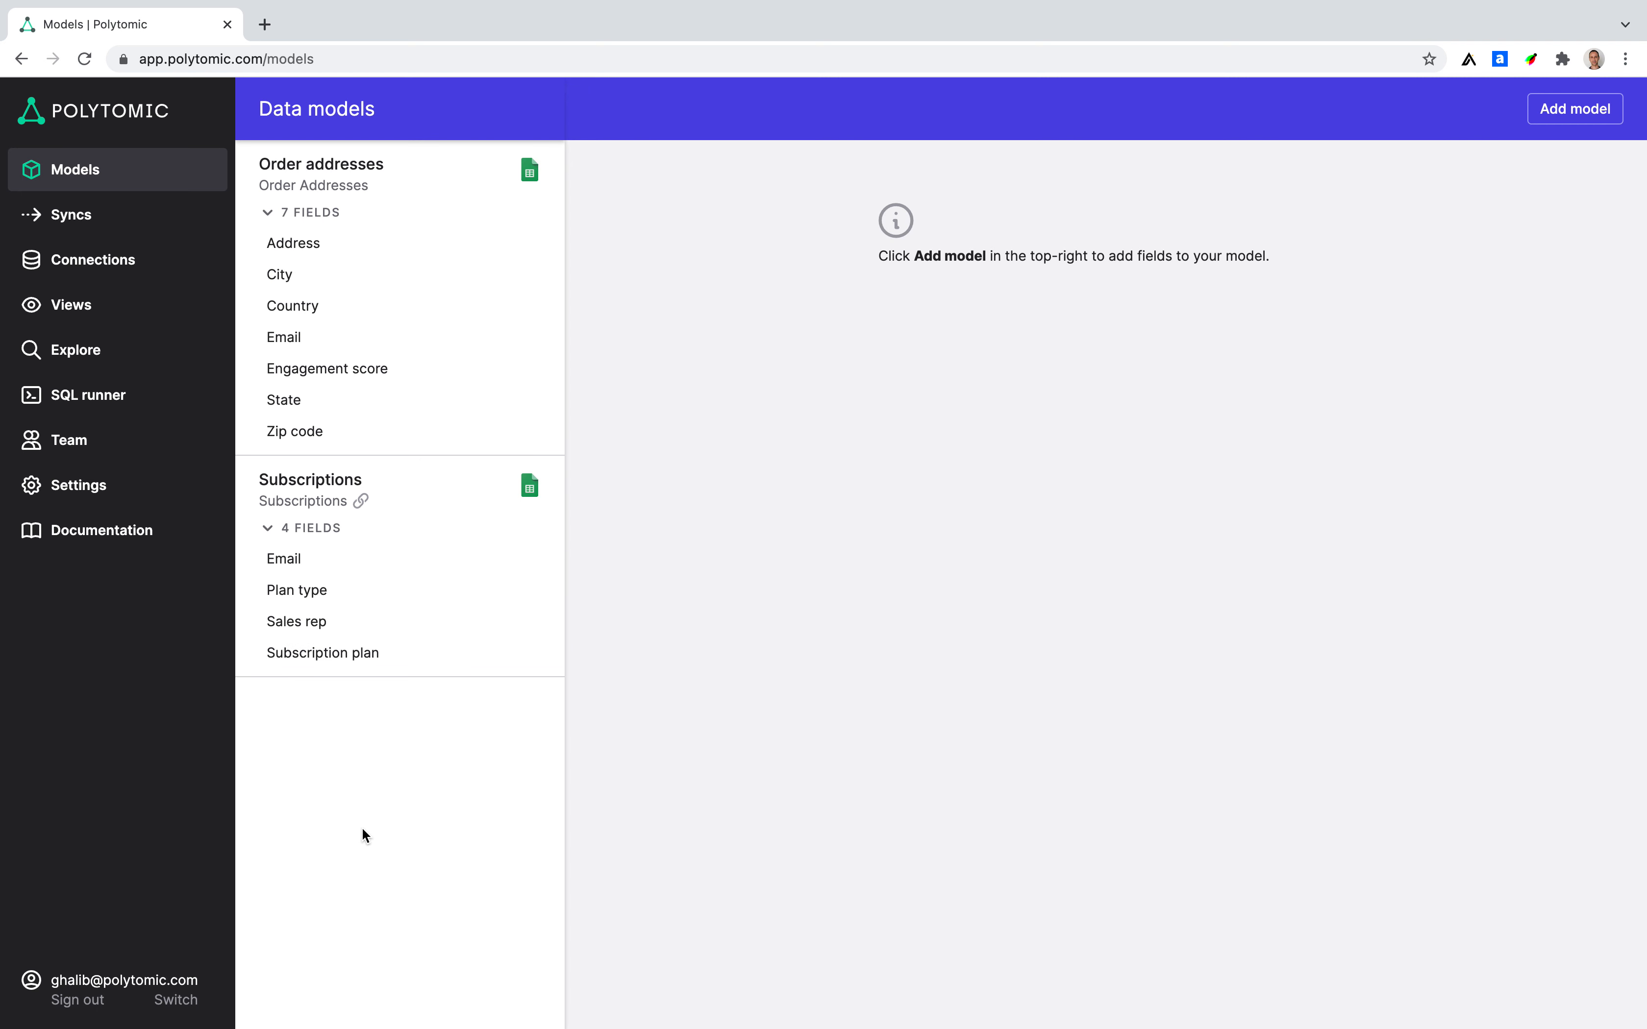
# Step: Create a new sync with Acme Billing as the destination system and a new table as the destination
pyautogui.click(104, 224)
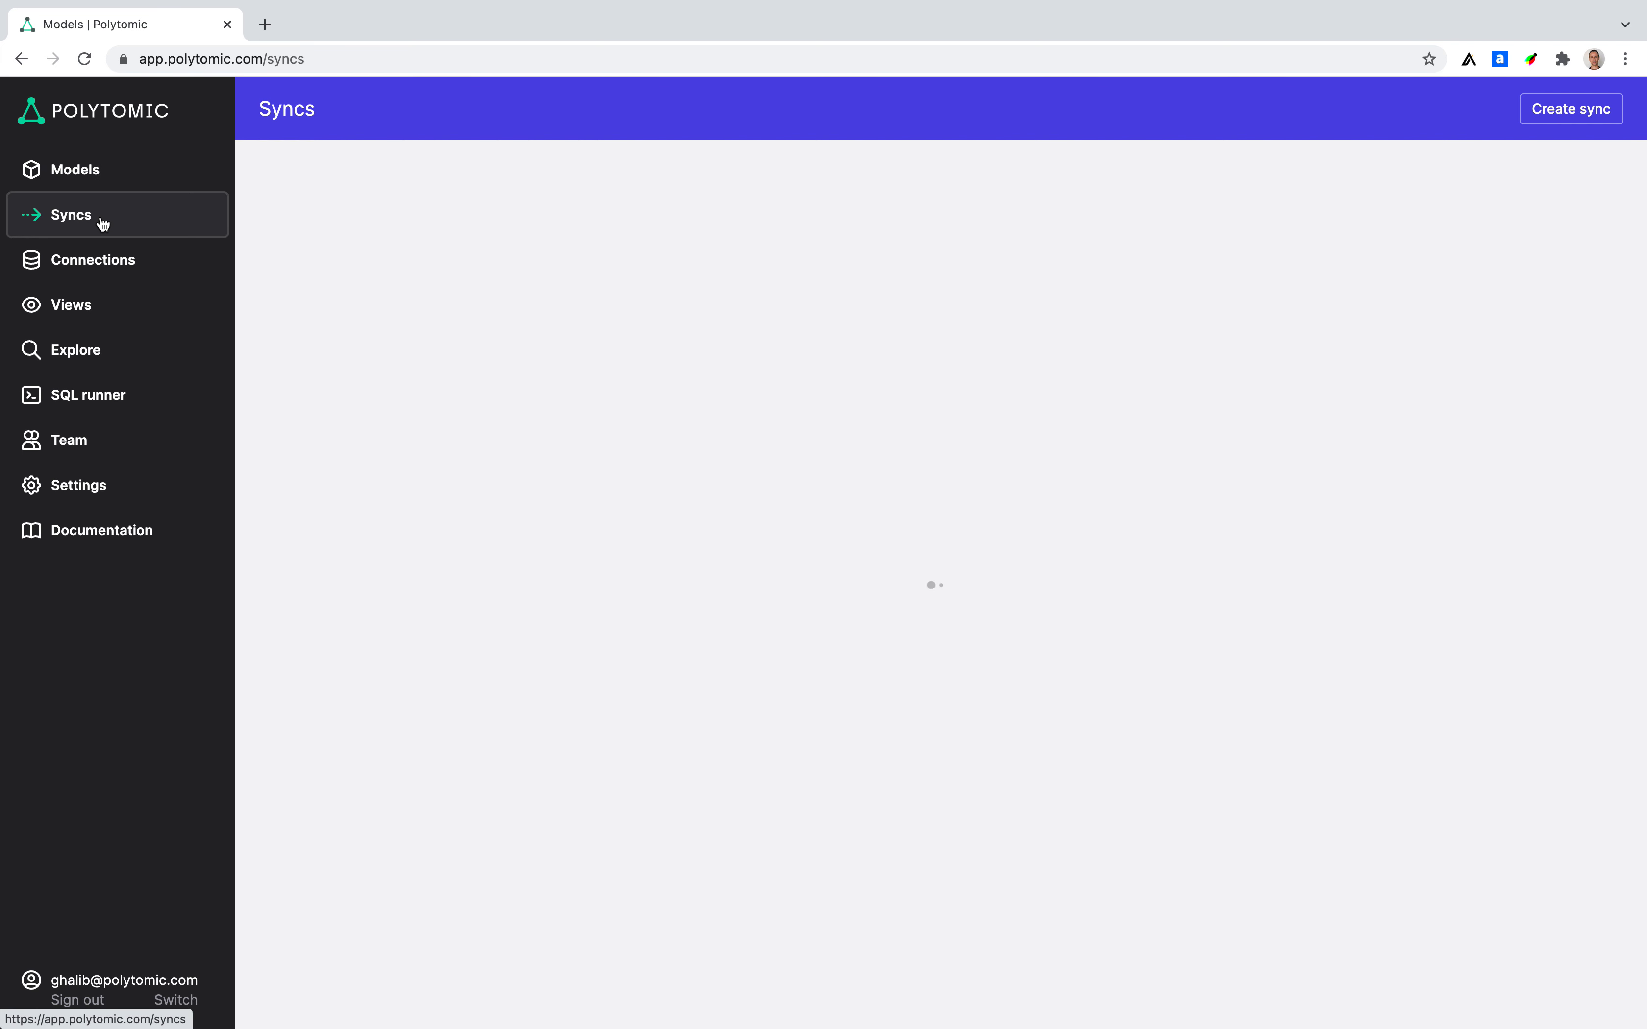
pyautogui.click(1564, 107)
pyautogui.click(762, 268)
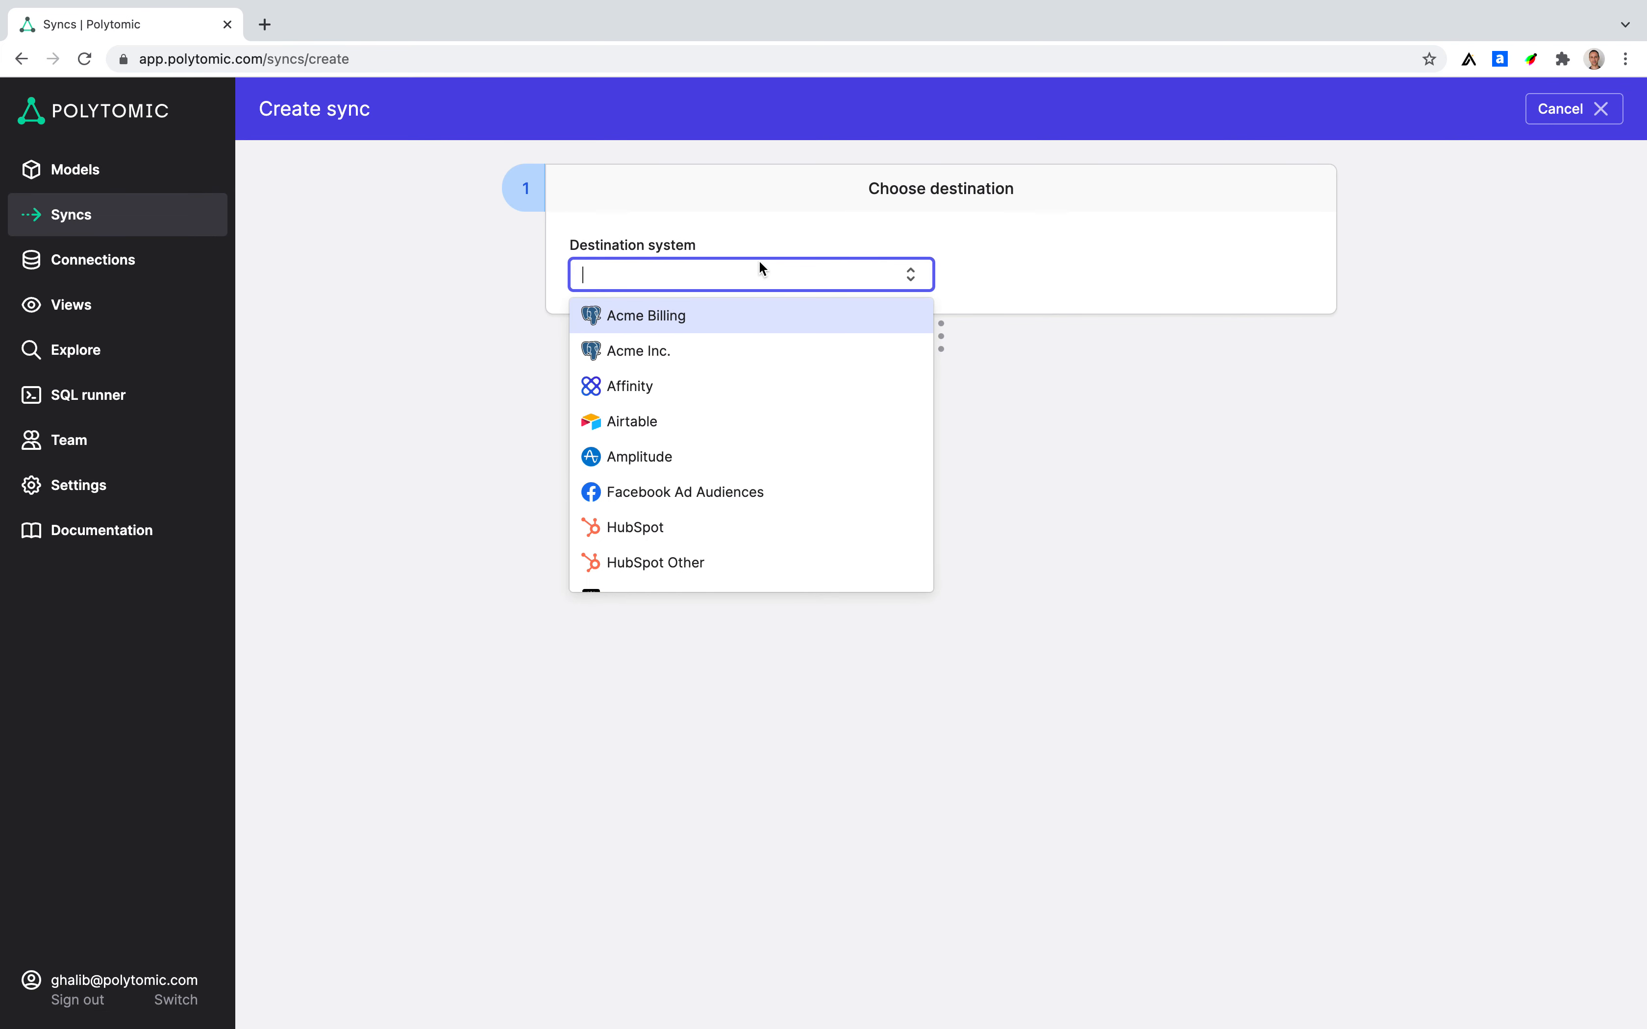
pyautogui.click(719, 318)
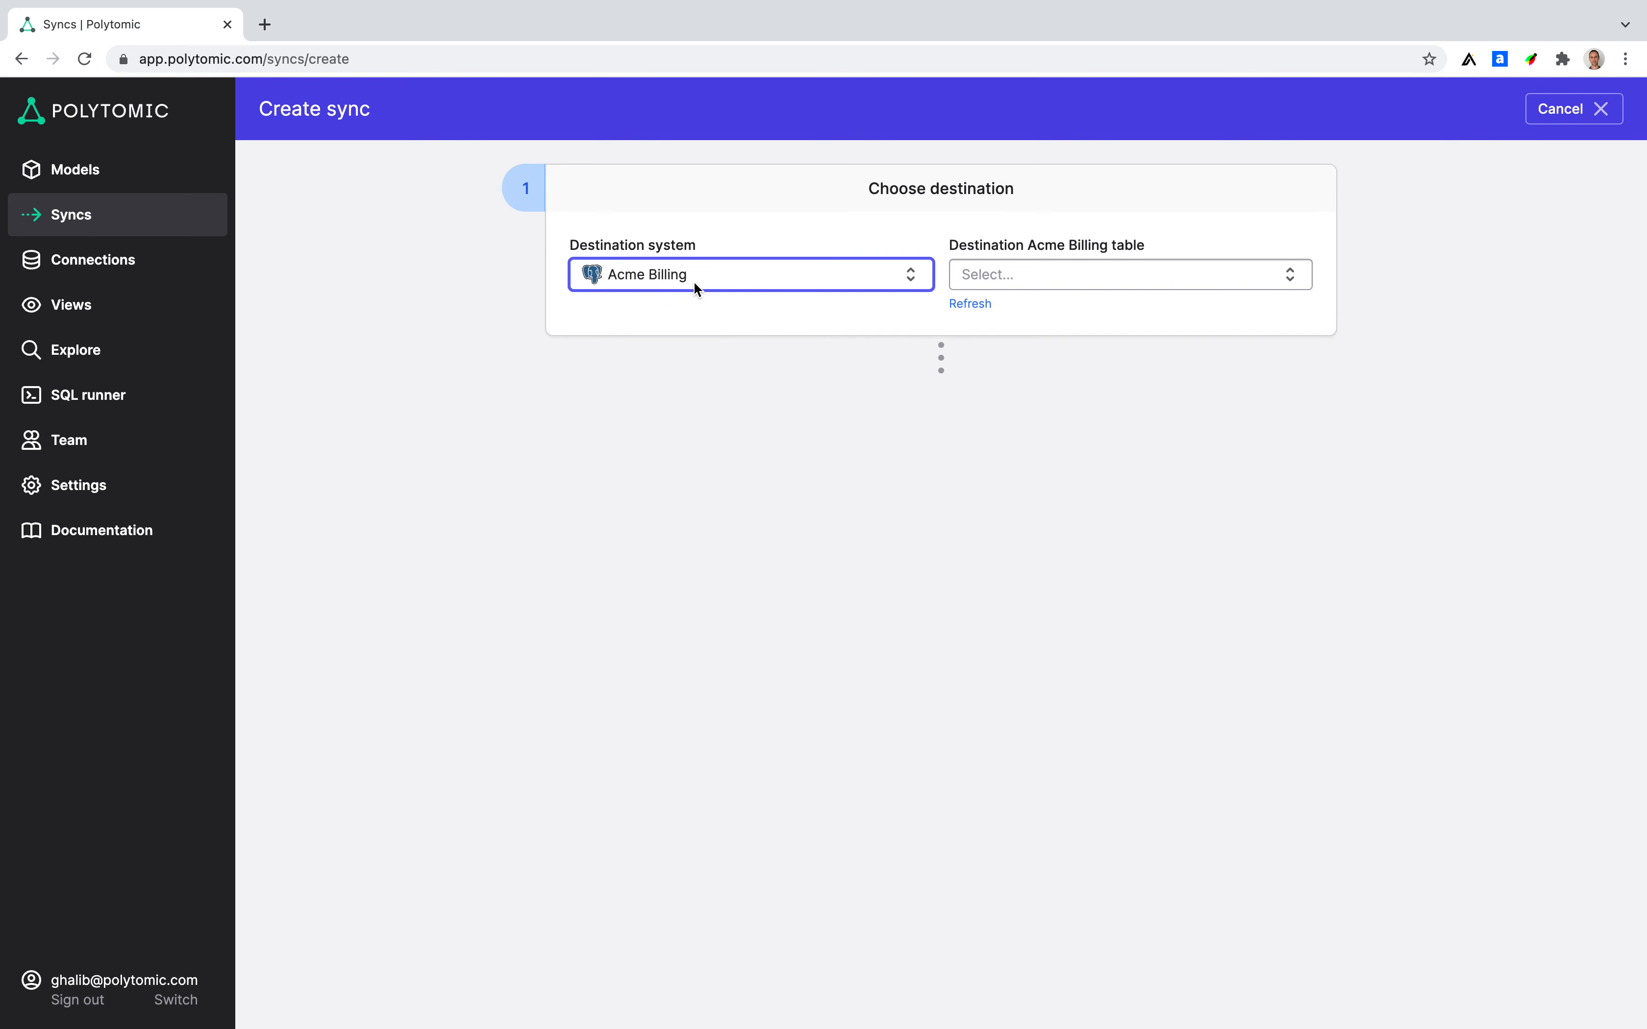
pyautogui.click(1067, 281)
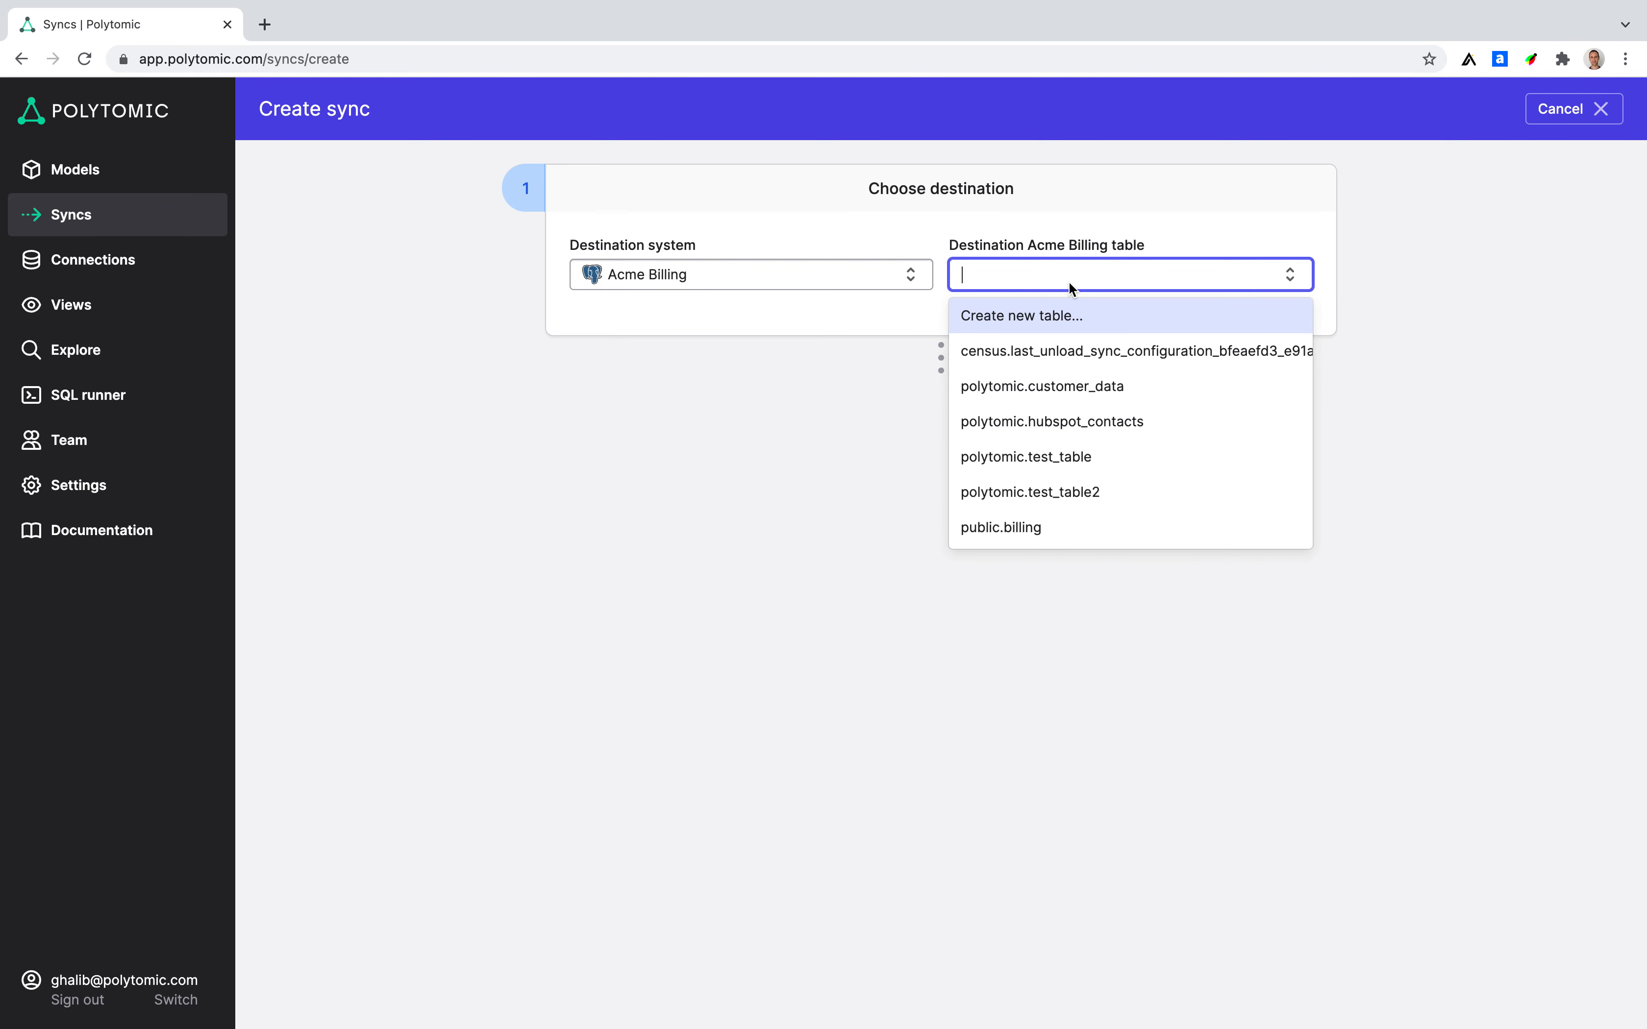
pyautogui.click(1017, 318)
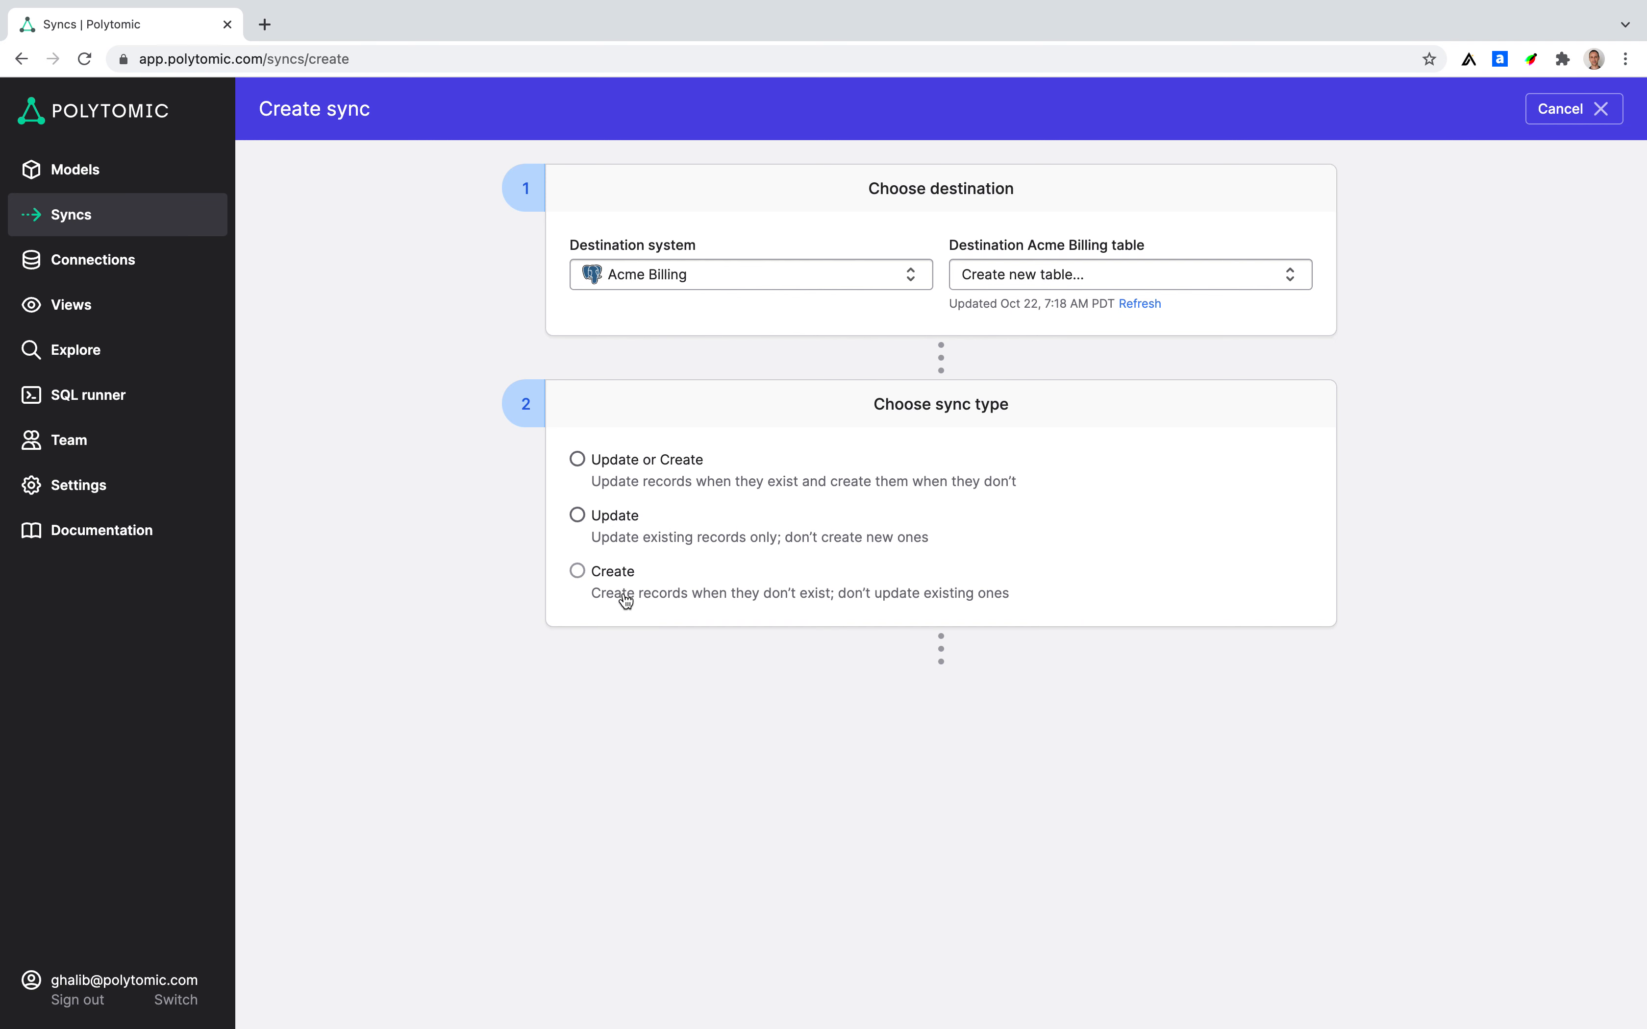
# Step: Set the sync type to Update or Create and use the Order Addresses Email field as the identity model field
pyautogui.click(641, 477)
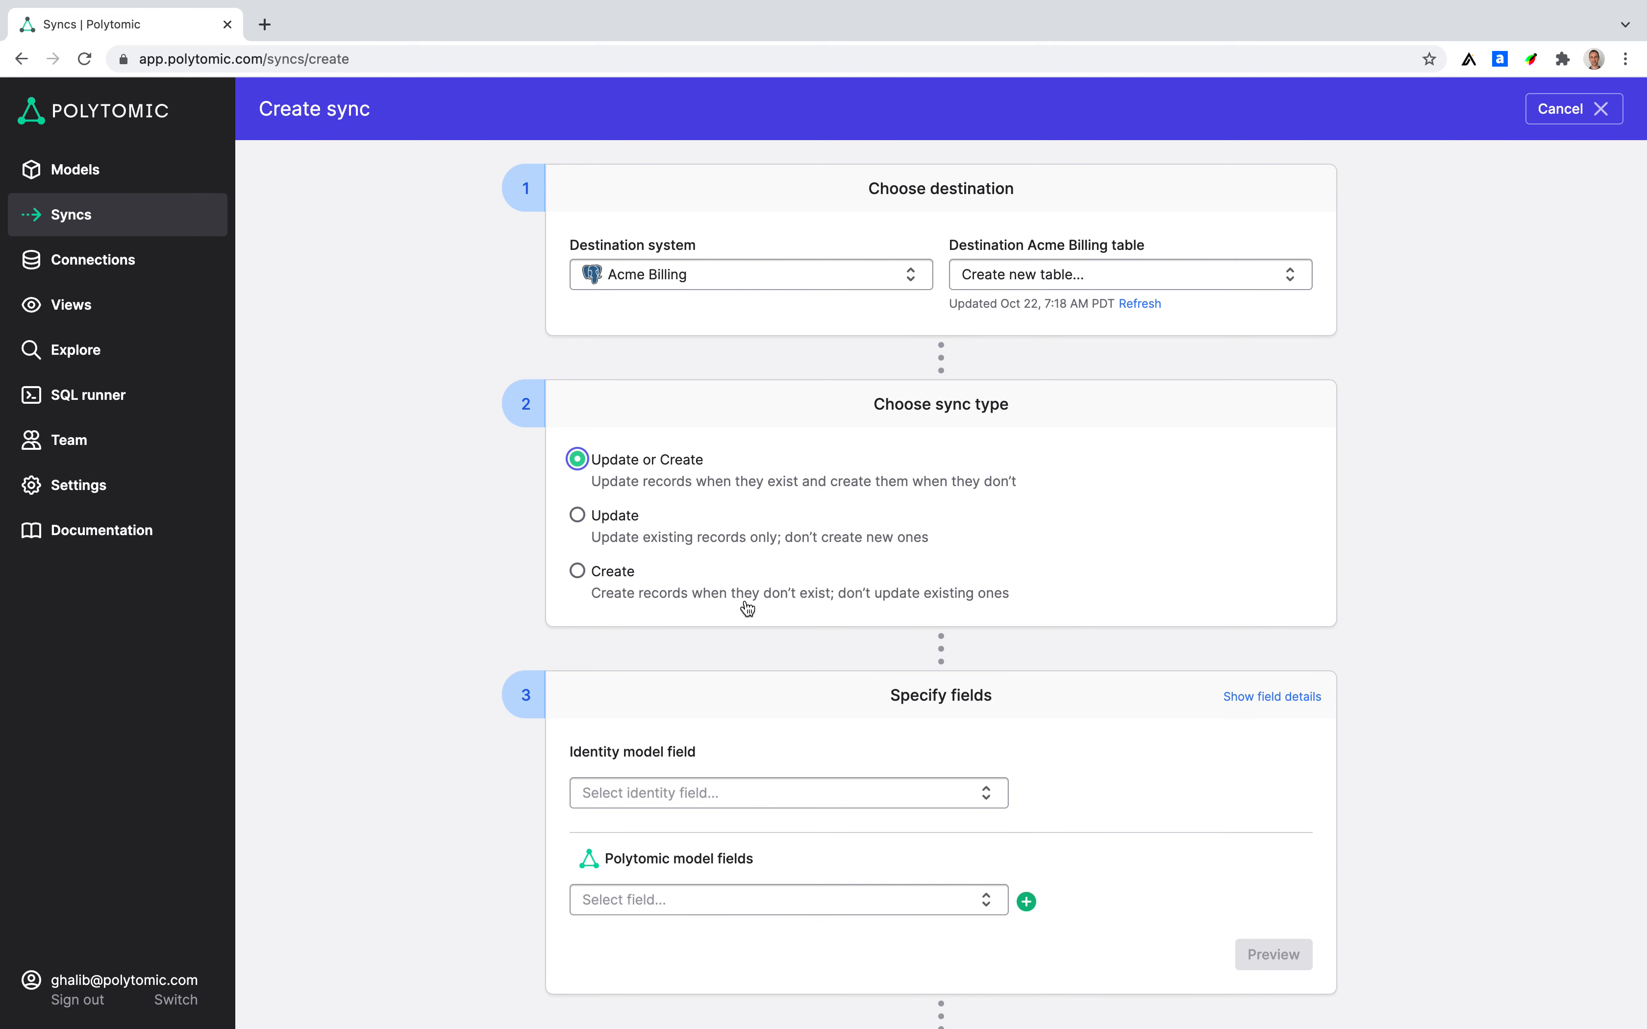
pyautogui.scroll(-5, 777, 672)
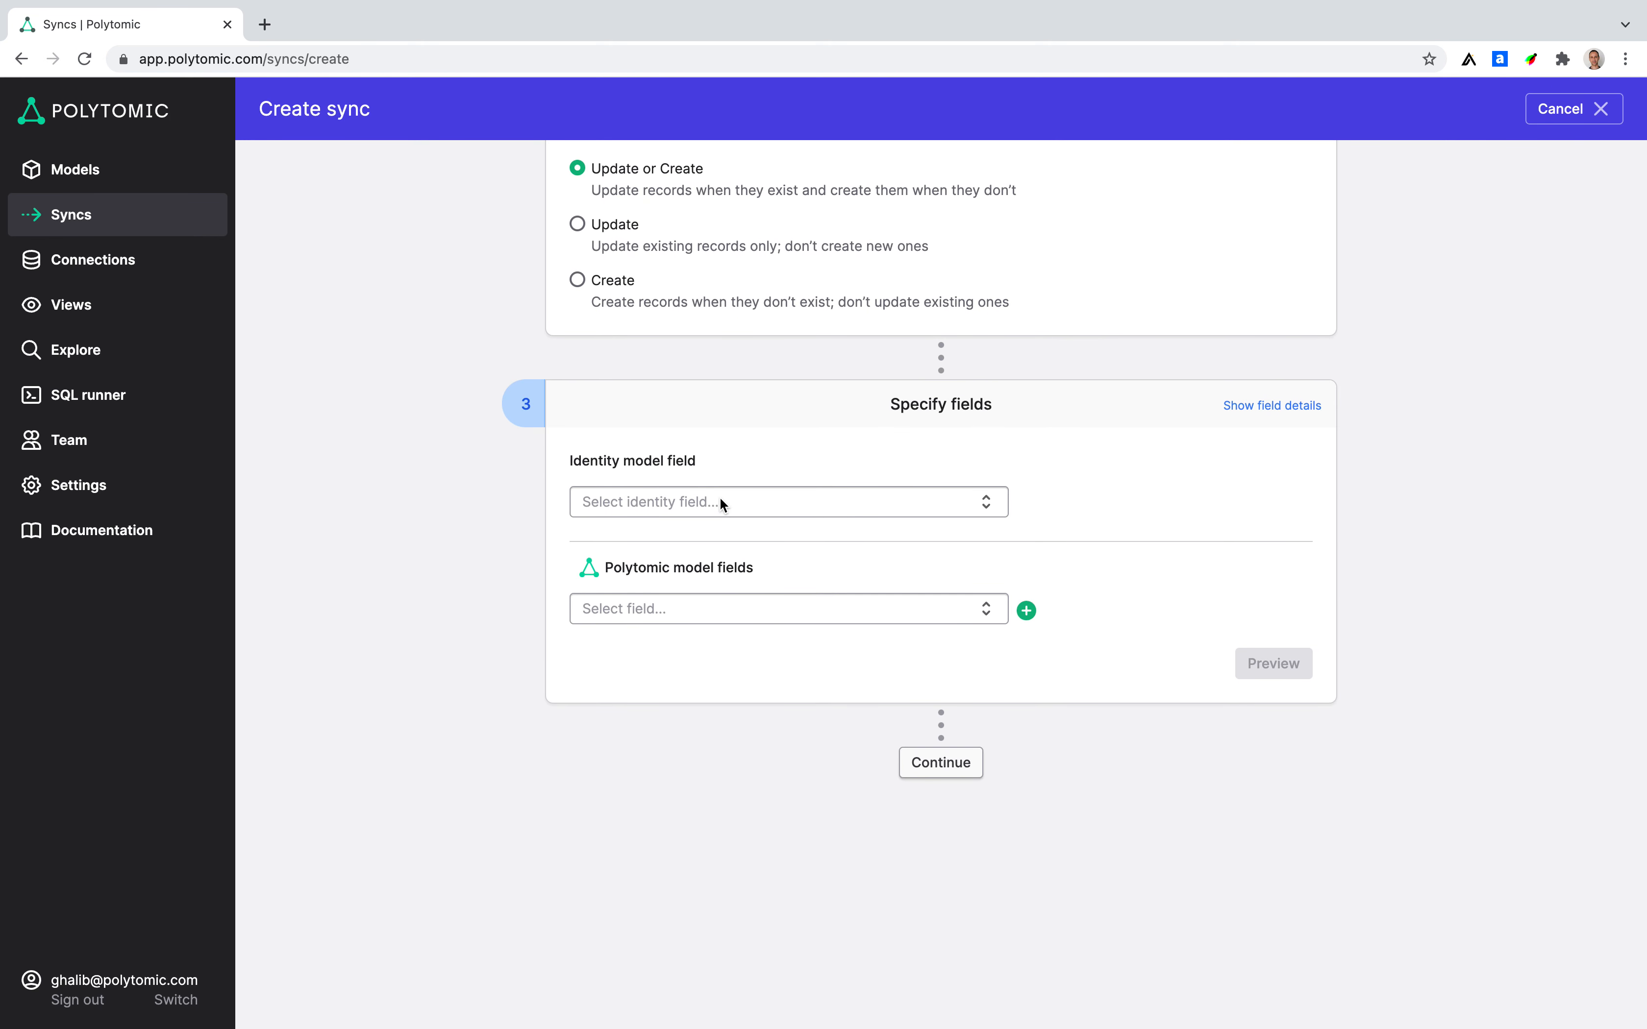
pyautogui.click(656, 507)
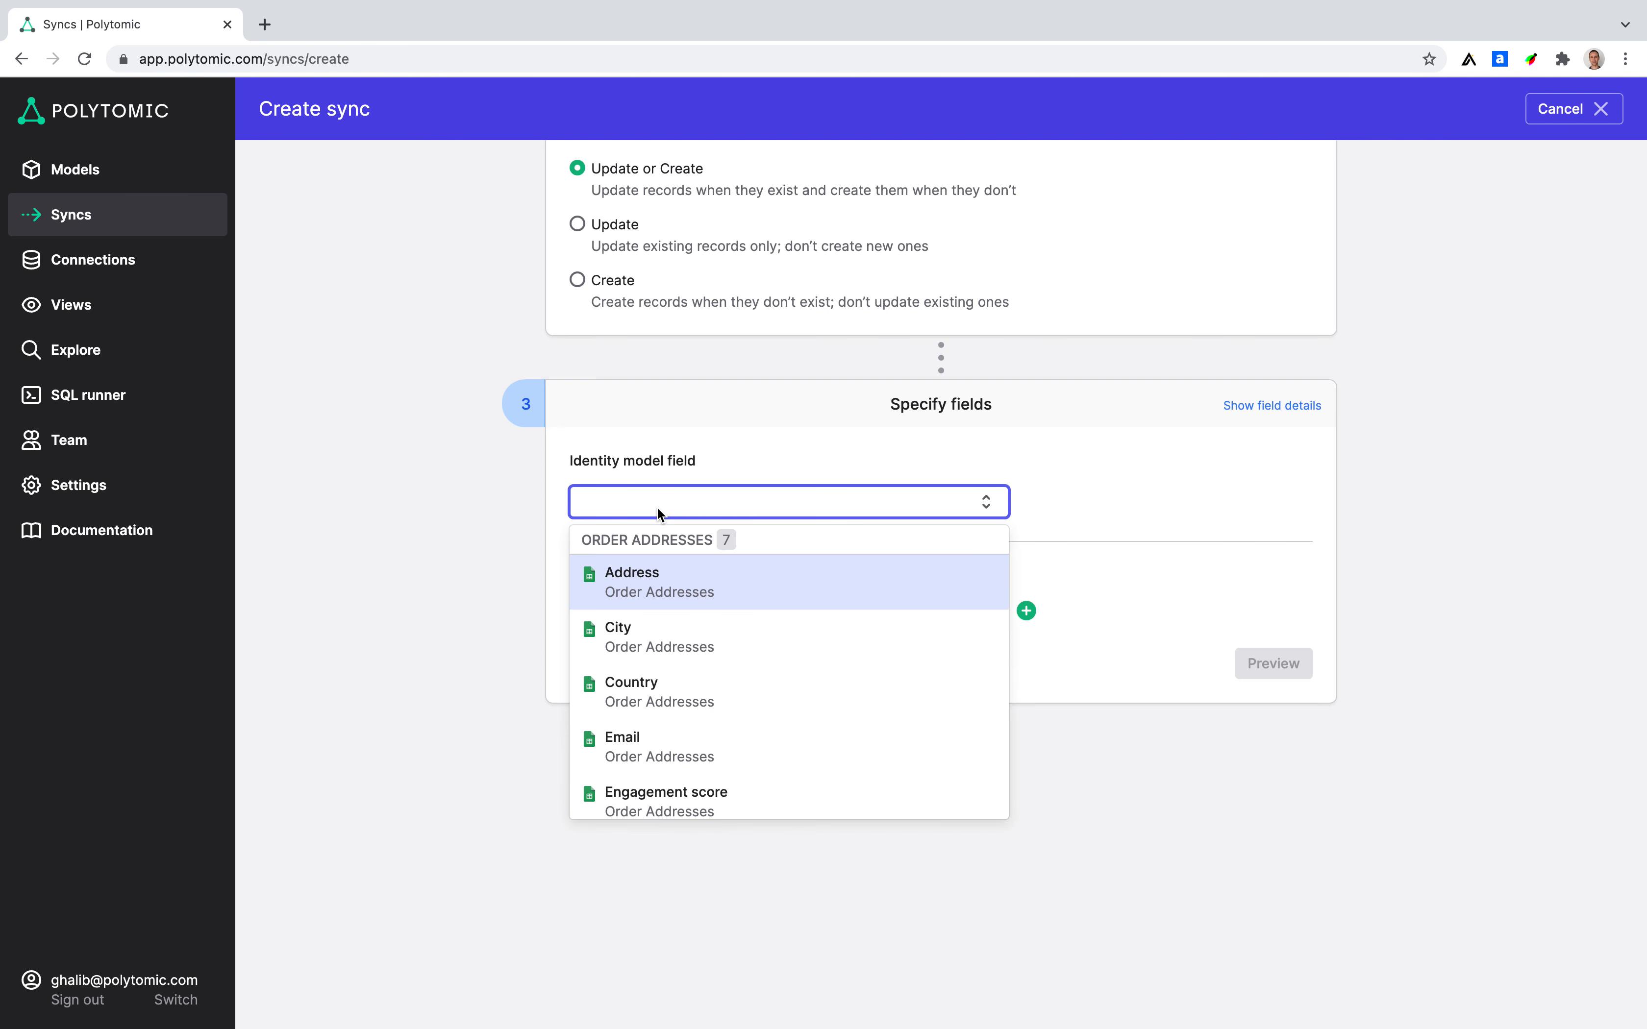
pyautogui.press('Escape')
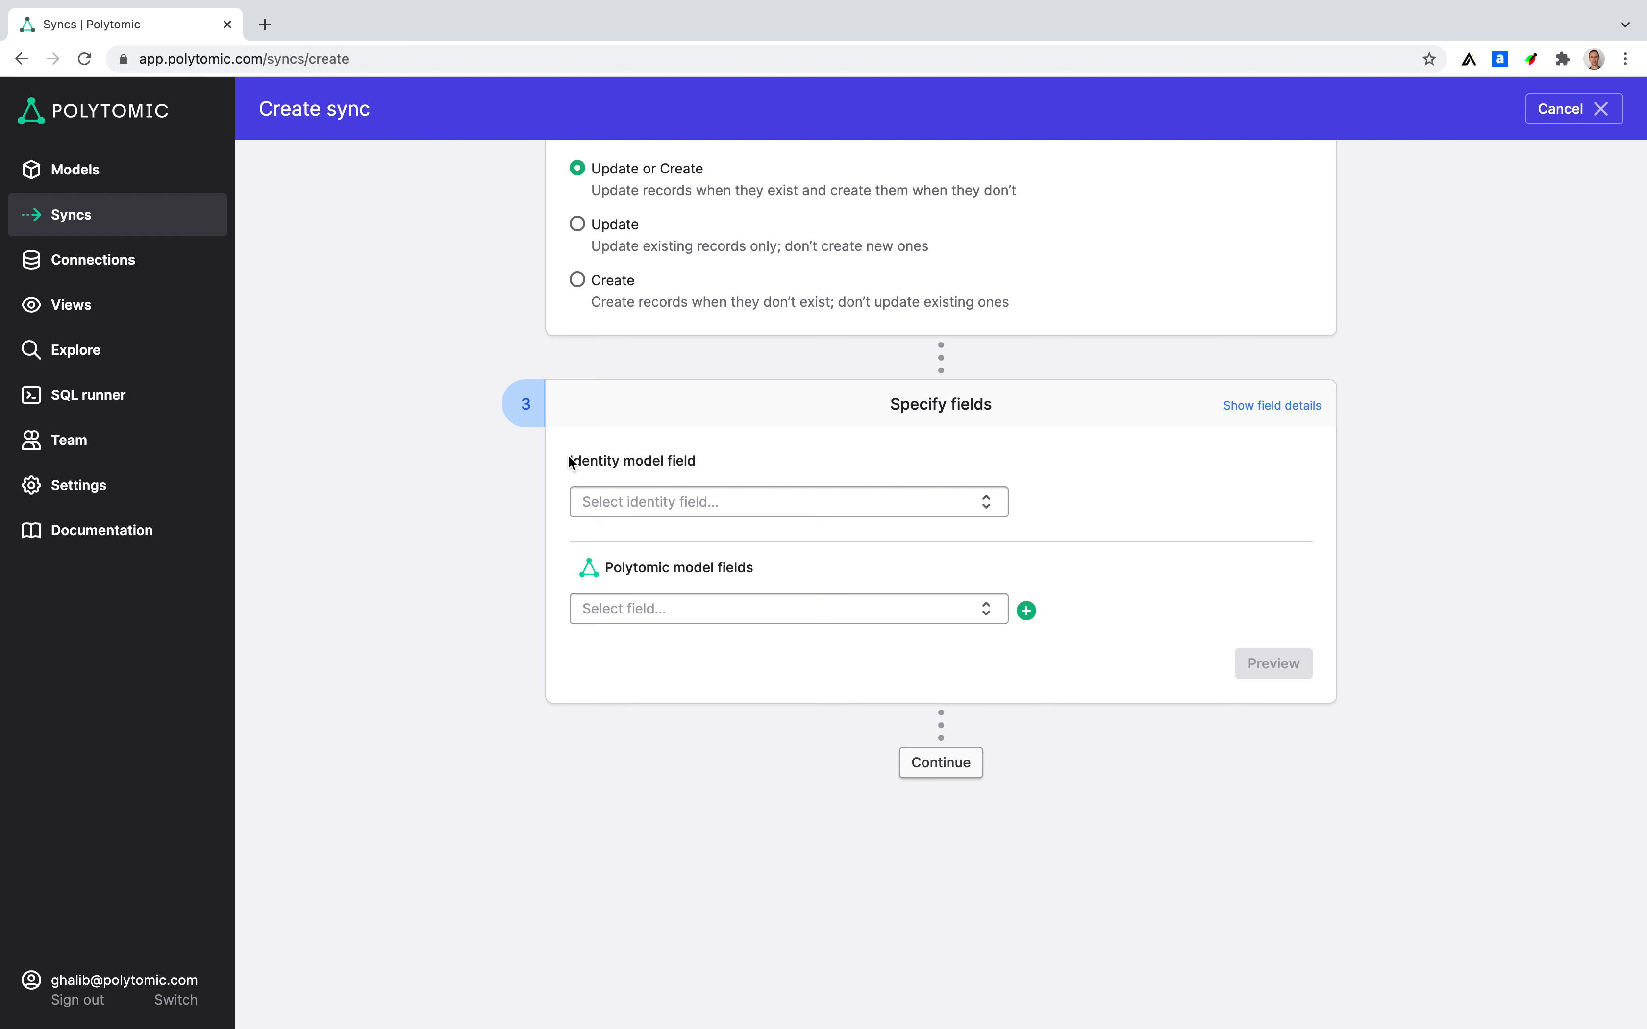
pyautogui.click(706, 510)
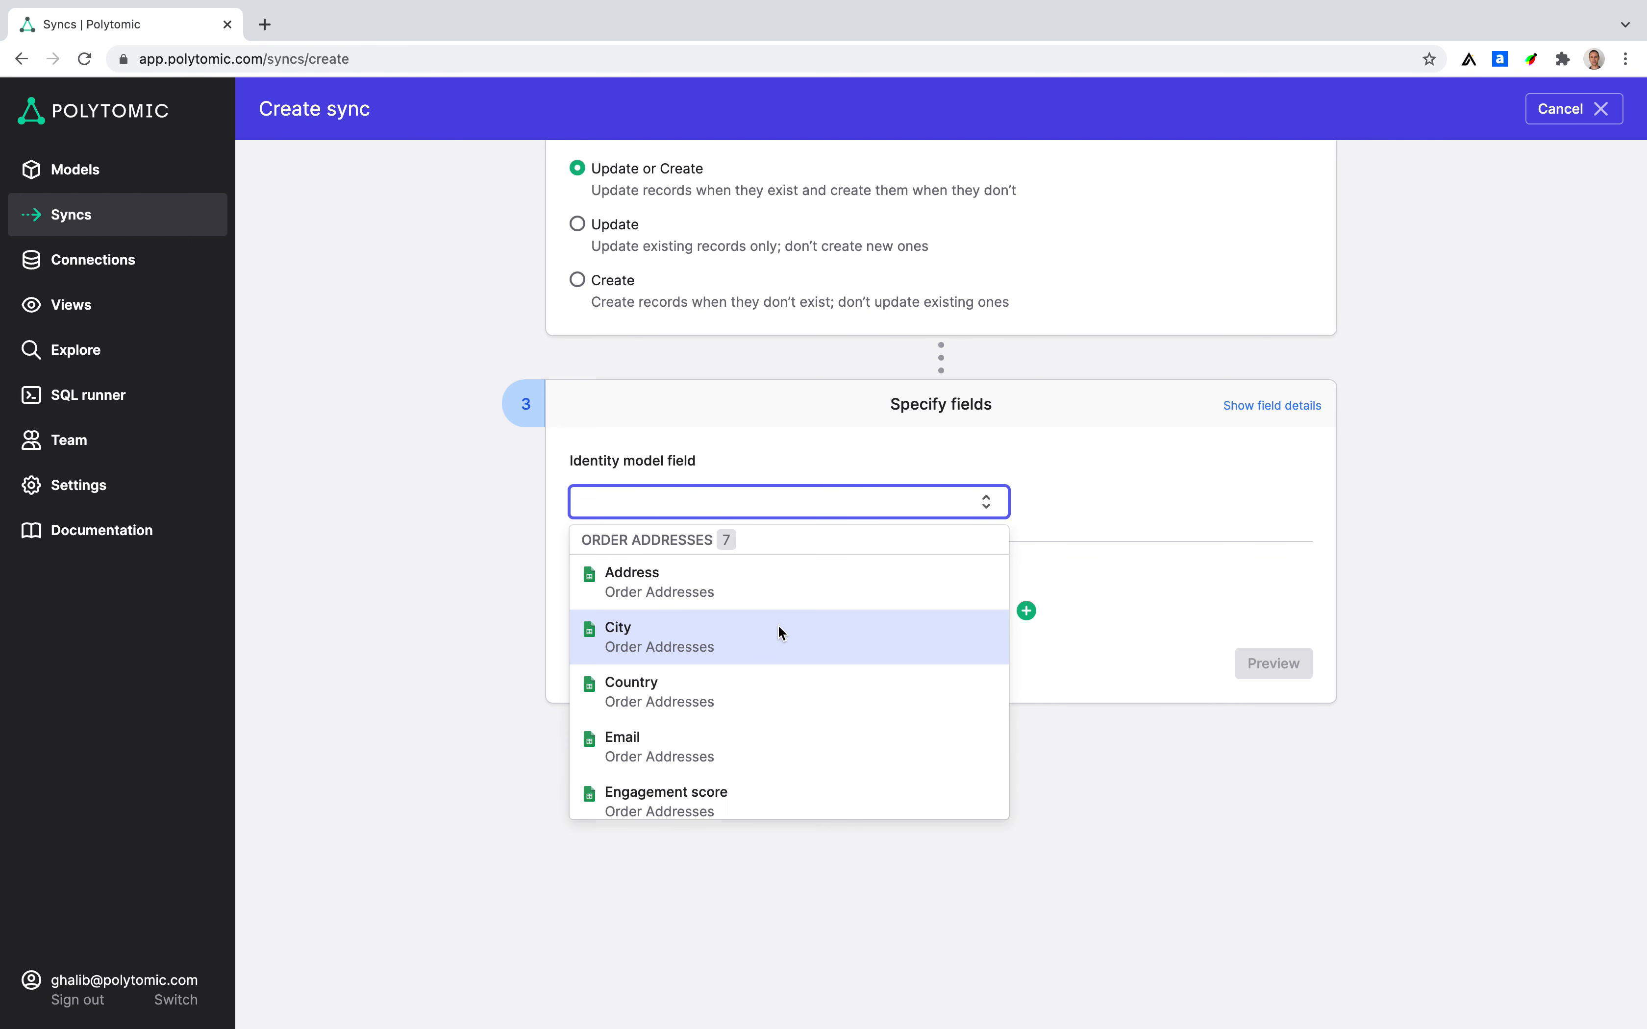
pyautogui.scroll(-1, 780, 630)
pyautogui.scroll(-2, 778, 627)
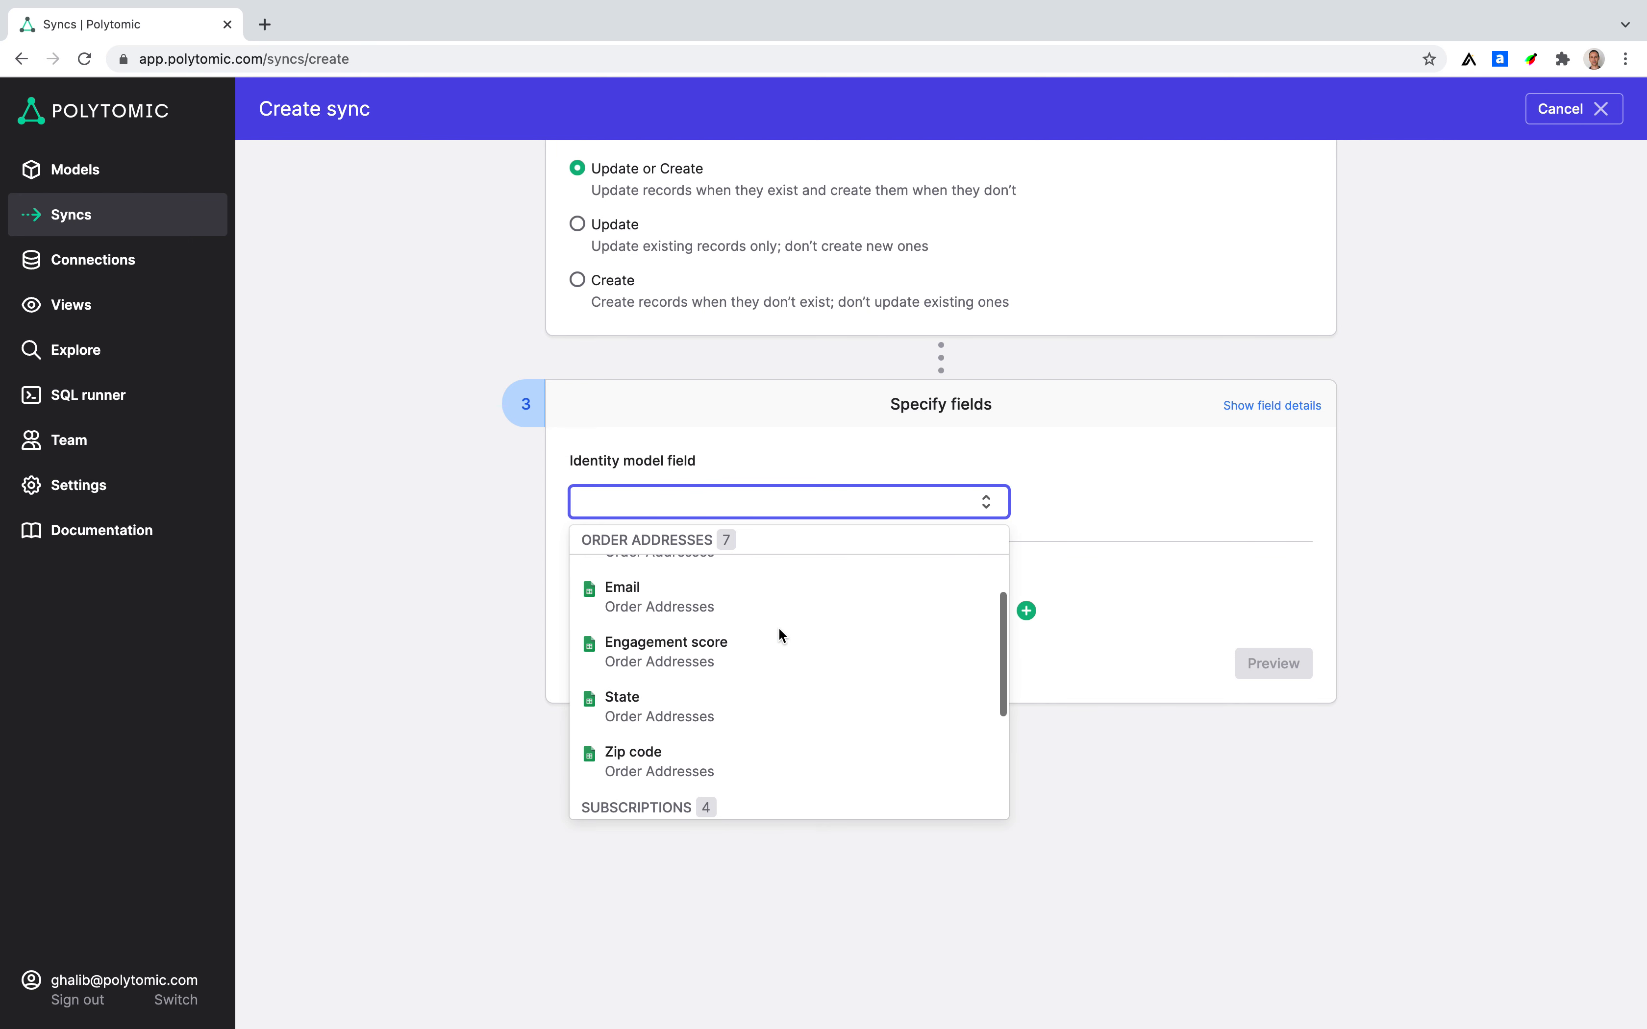
pyautogui.click(743, 614)
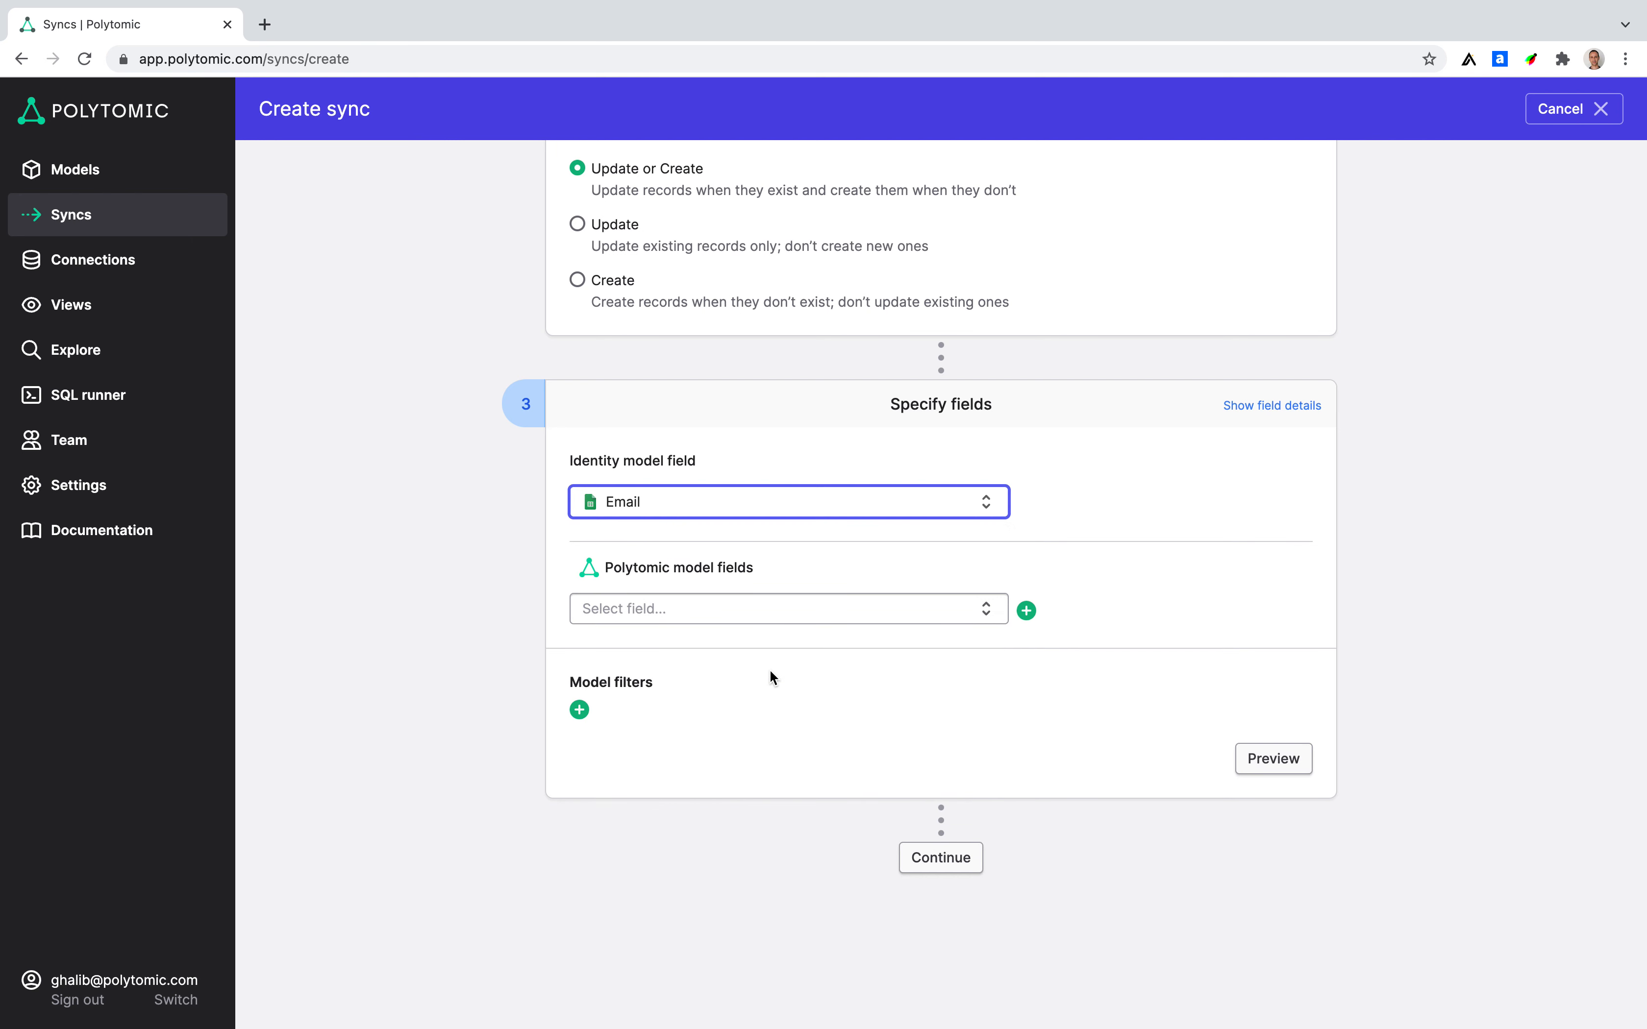
# Step: Add City, Country and all remaining Order Addresses fields to the sync's model fields
pyautogui.scroll(-2, 770, 669)
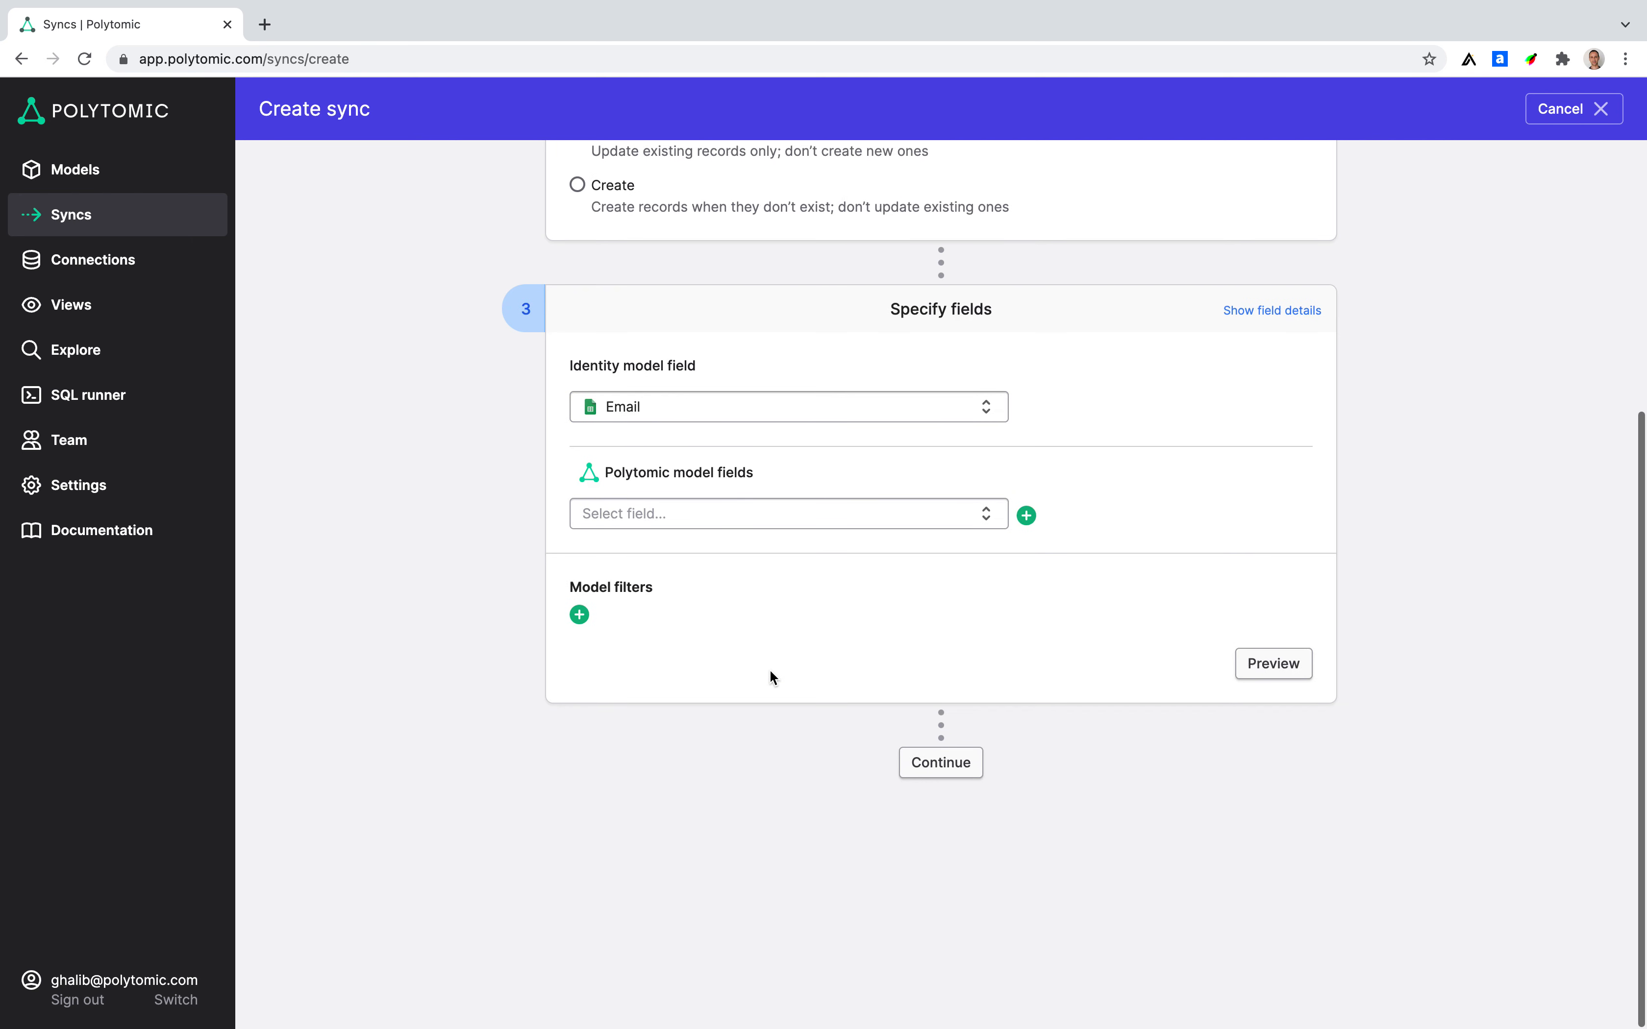
pyautogui.click(692, 514)
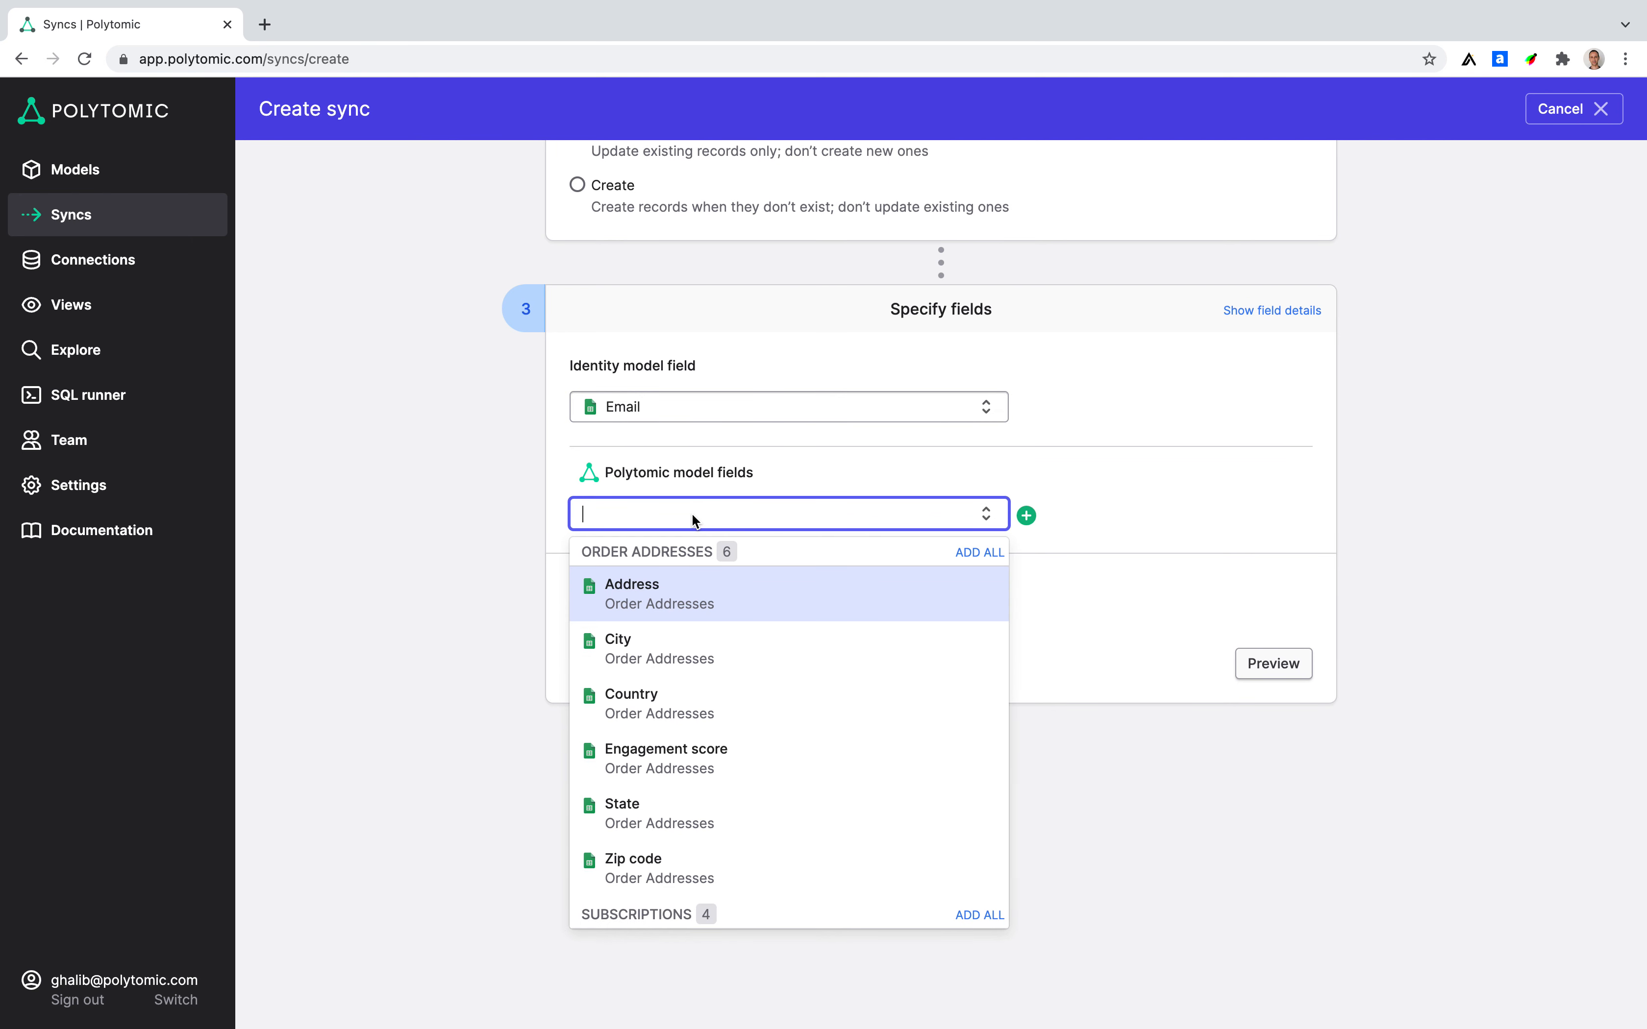
pyautogui.click(712, 642)
pyautogui.click(703, 559)
pyautogui.click(708, 685)
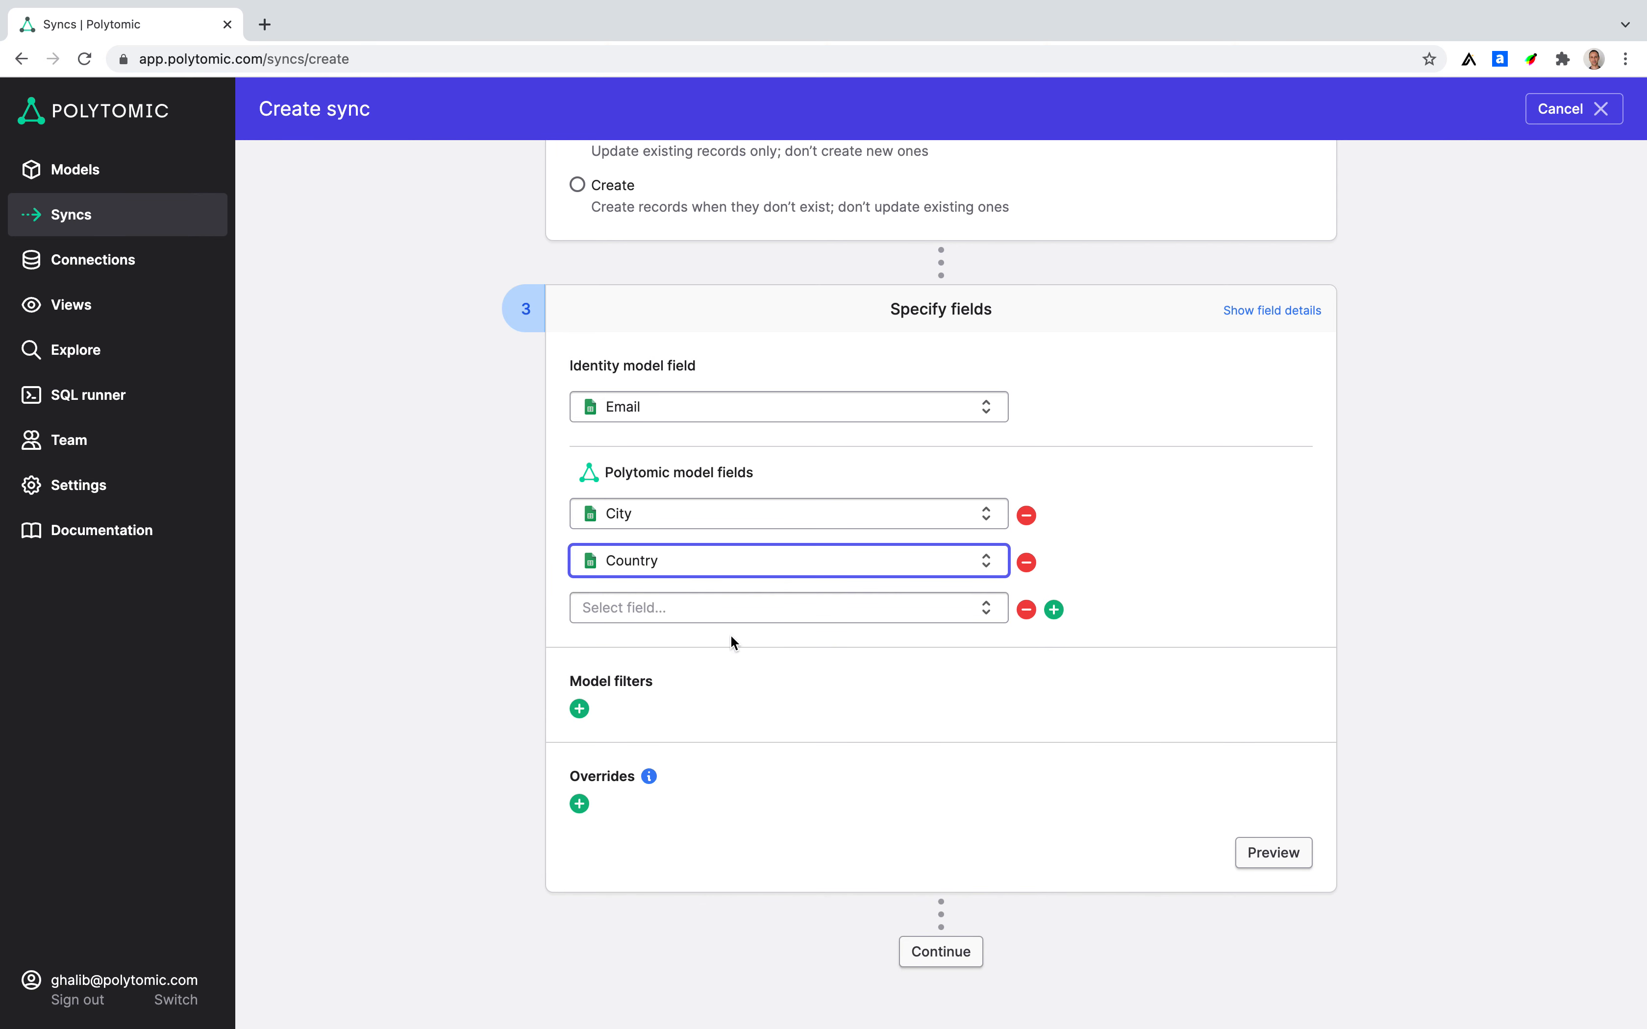
pyautogui.click(747, 607)
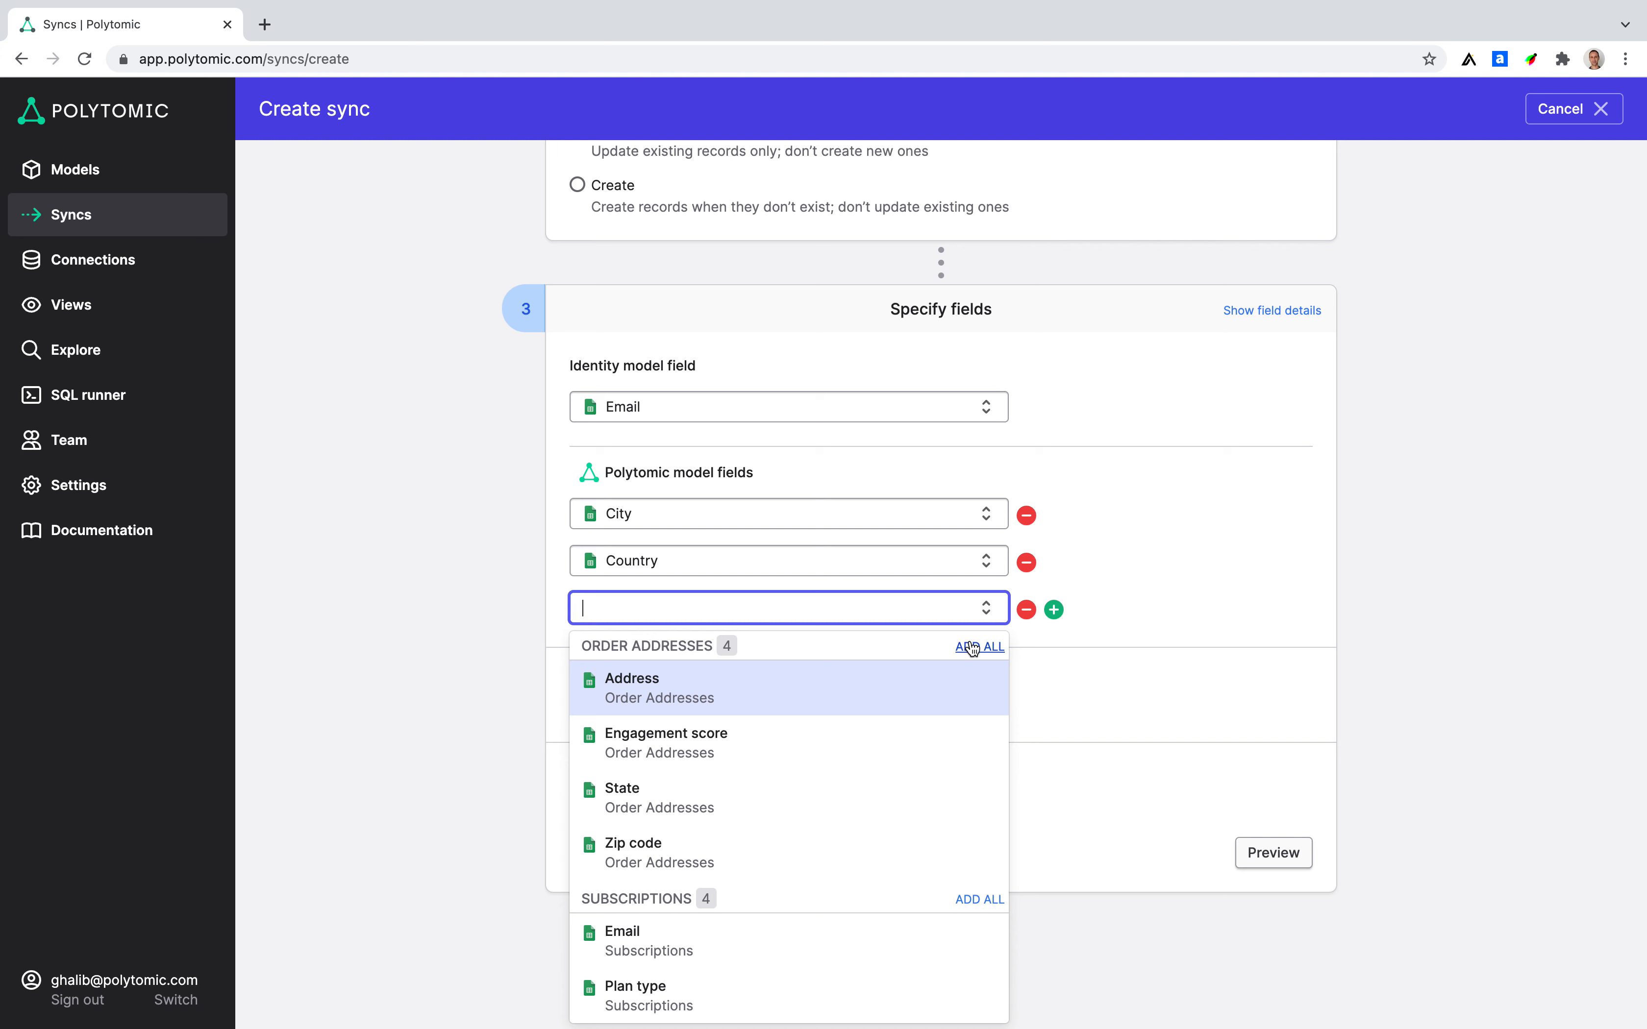
pyautogui.click(973, 648)
# Step: Add the Plan type and Sales rep fields from Subscriptions to the sync's model fields
pyautogui.scroll(-4, 967, 816)
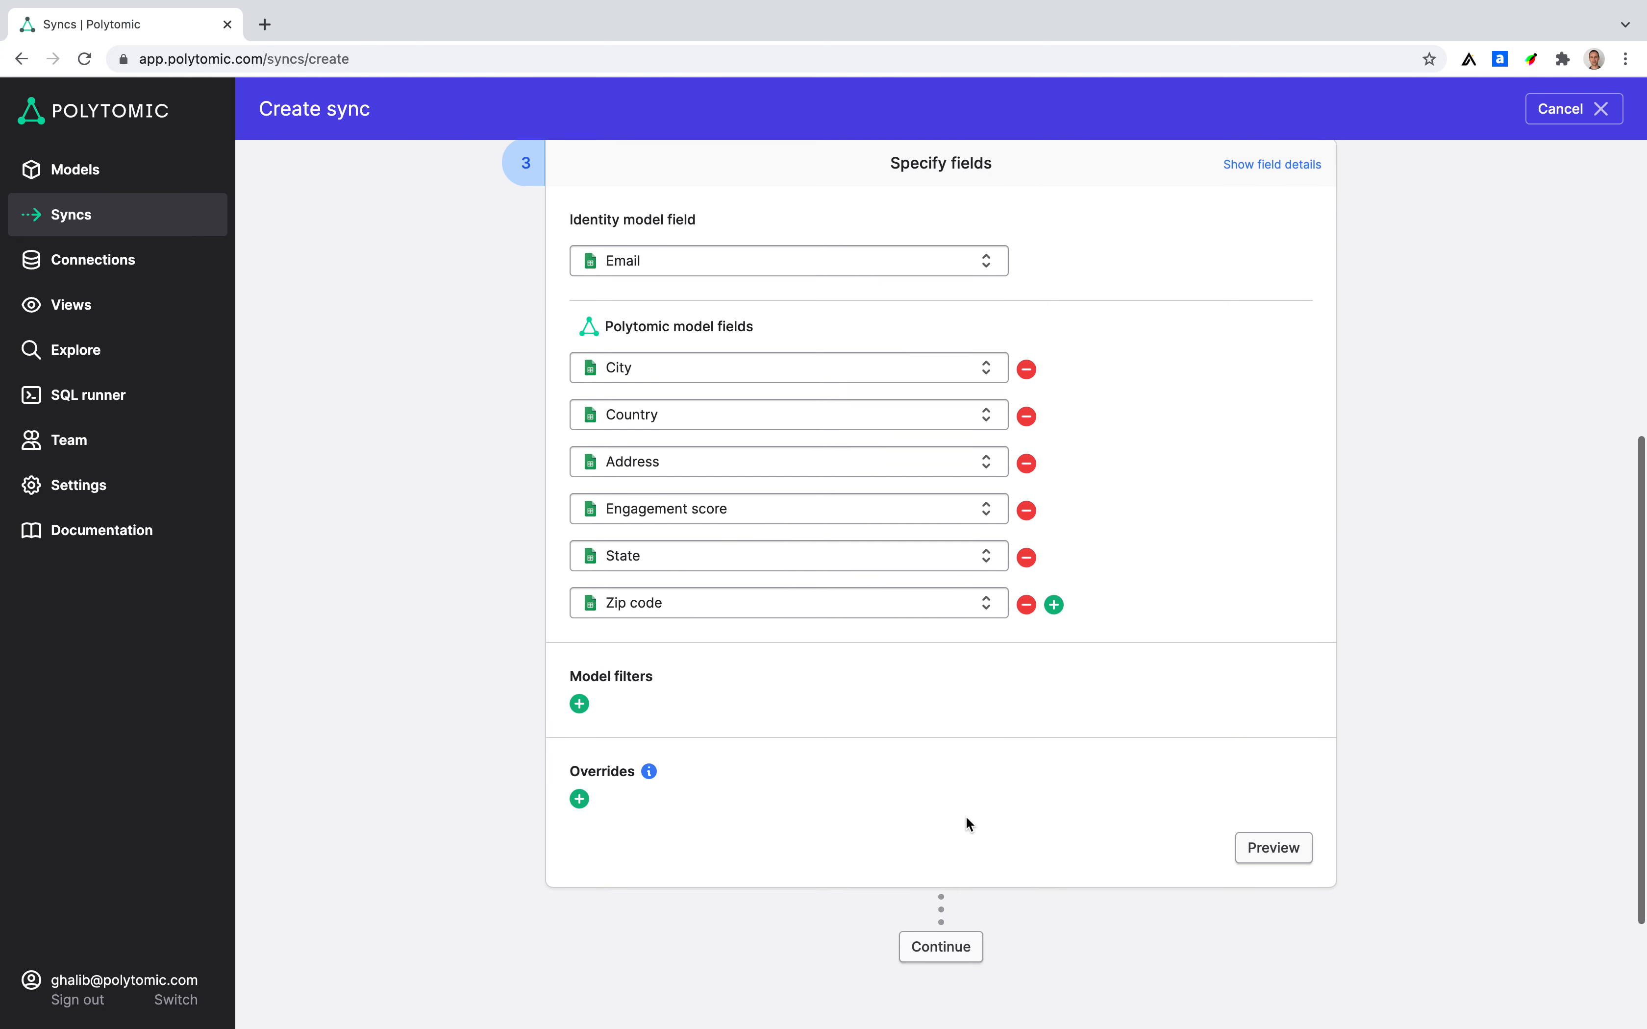
pyautogui.click(1053, 480)
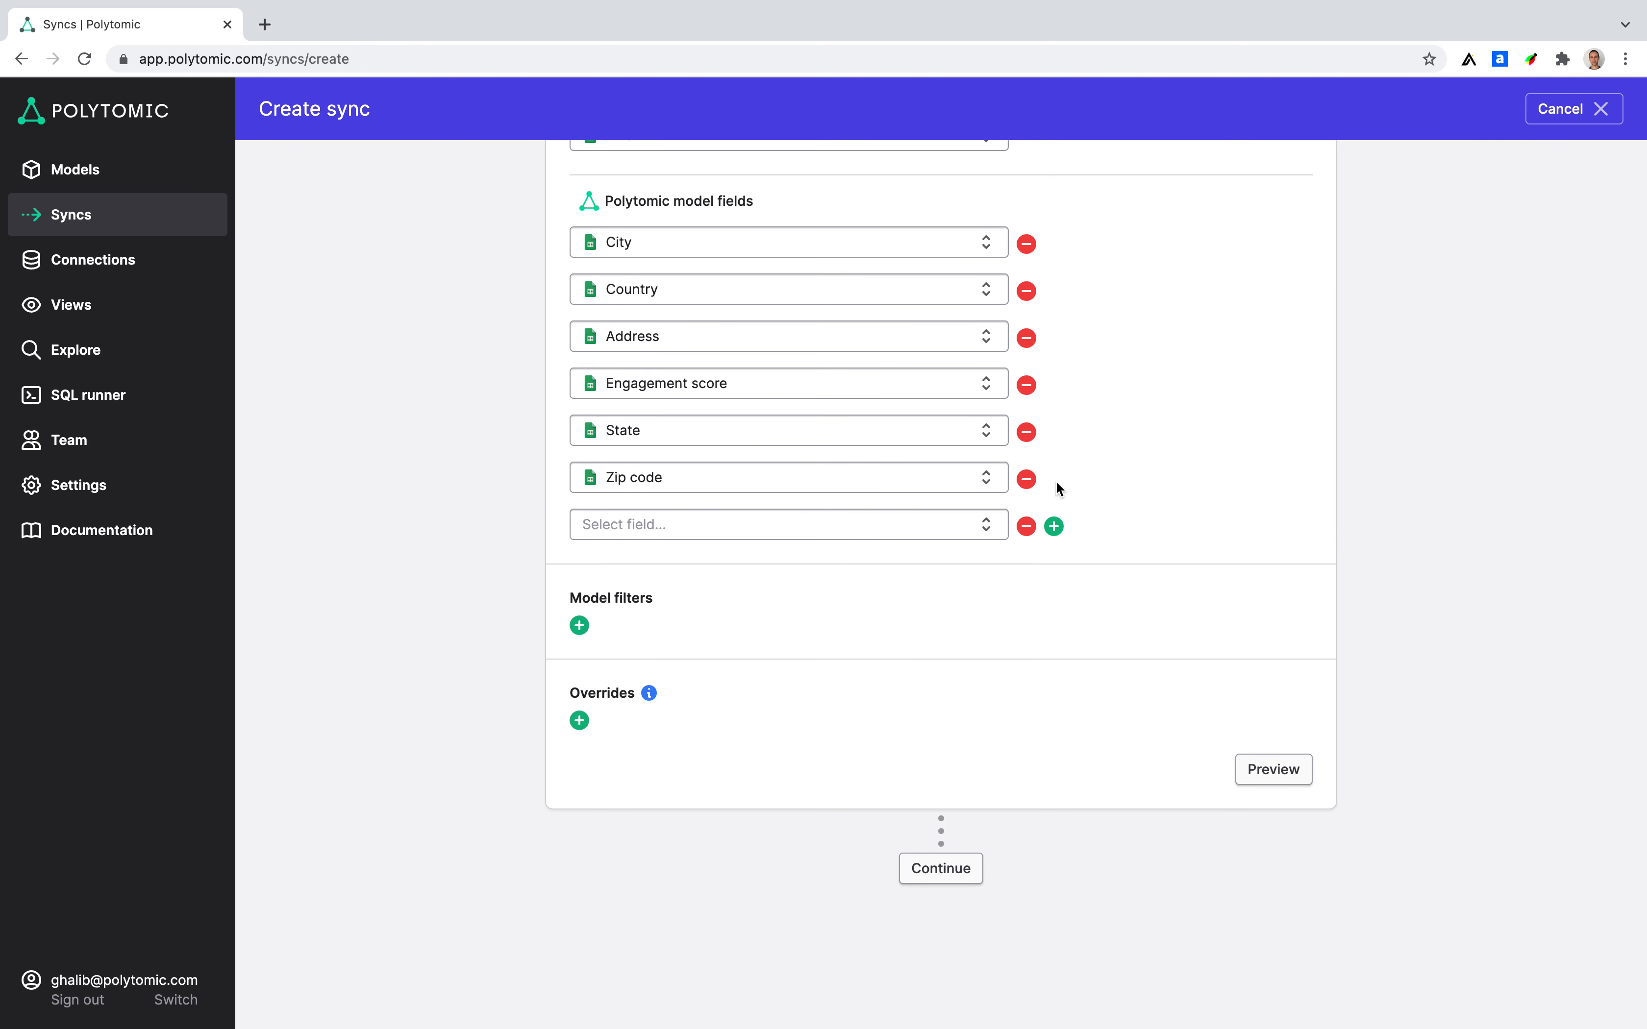
pyautogui.click(780, 539)
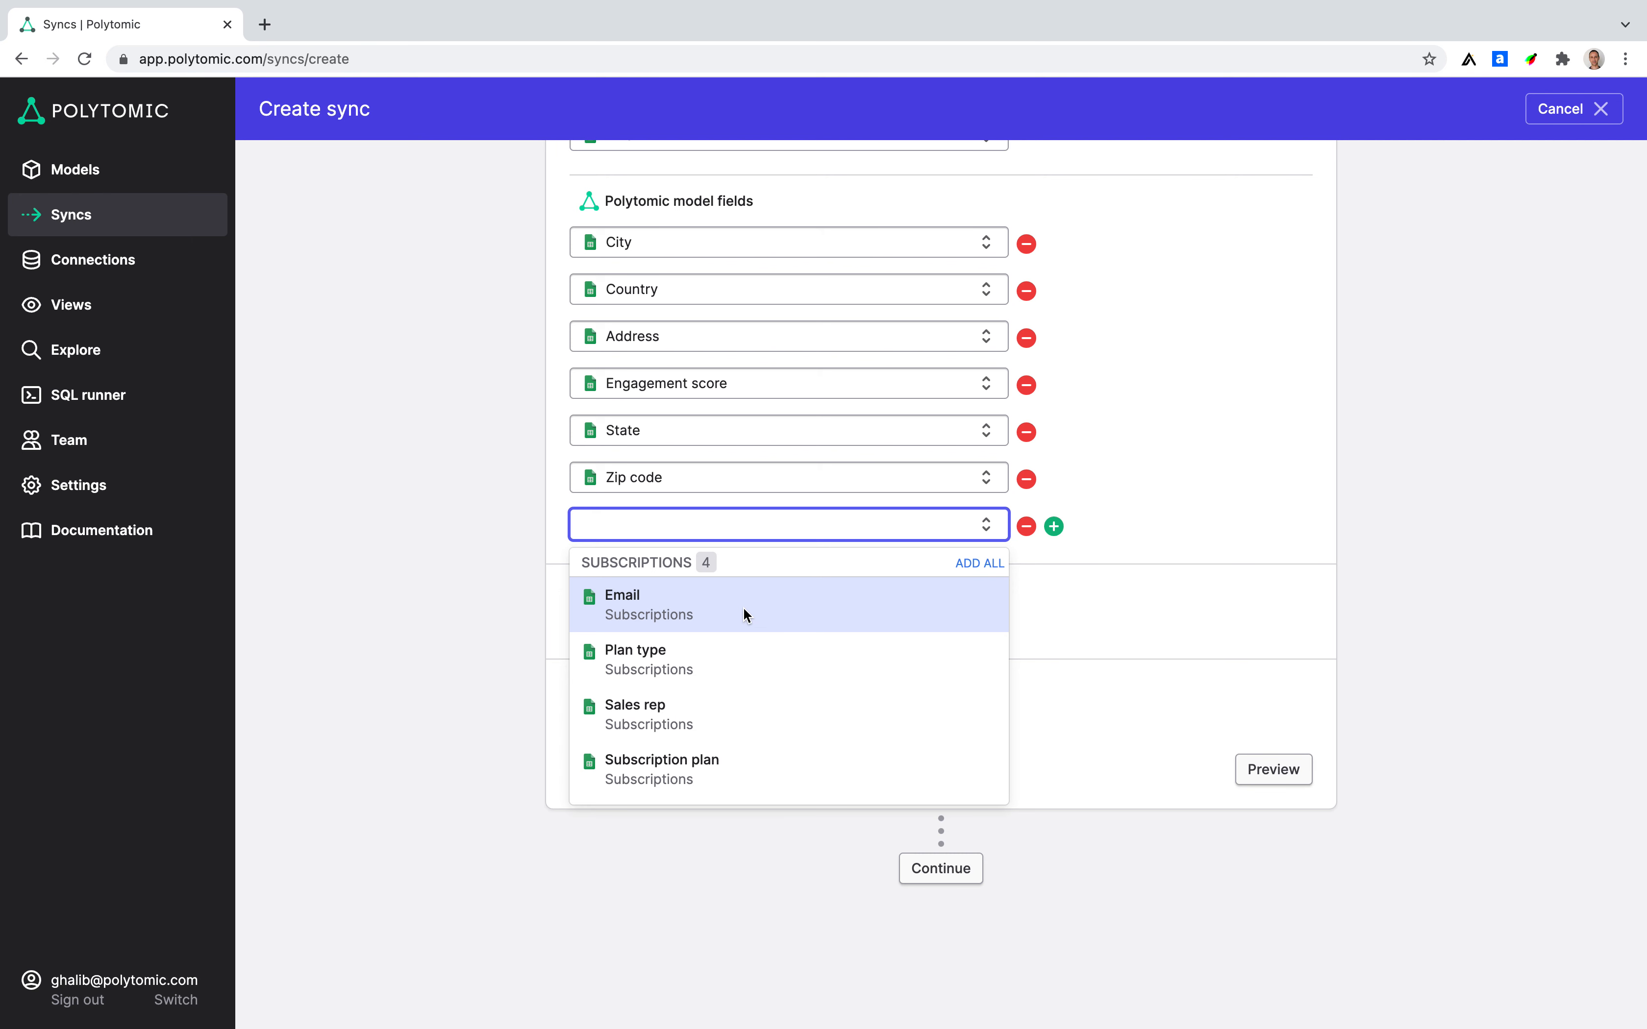
pyautogui.click(715, 656)
pyautogui.click(696, 570)
pyautogui.click(719, 707)
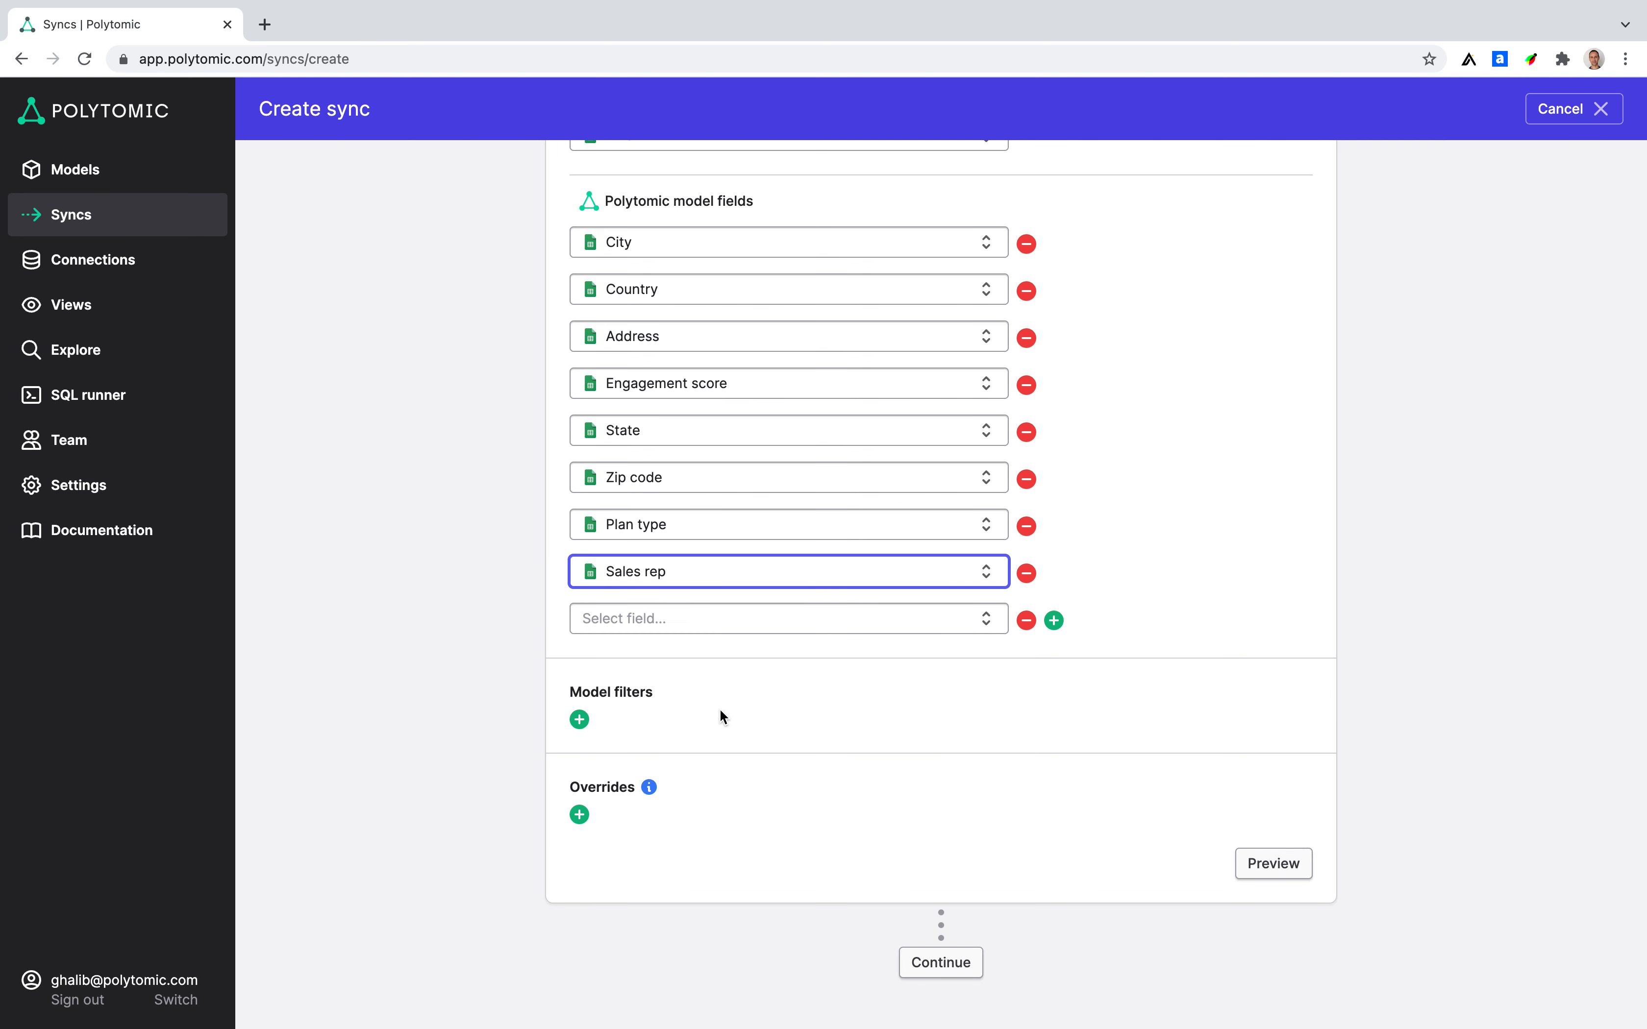
# Step: Add a model filter that keeps only records whose Email does not end with gmail.com
pyautogui.scroll(-3, 719, 708)
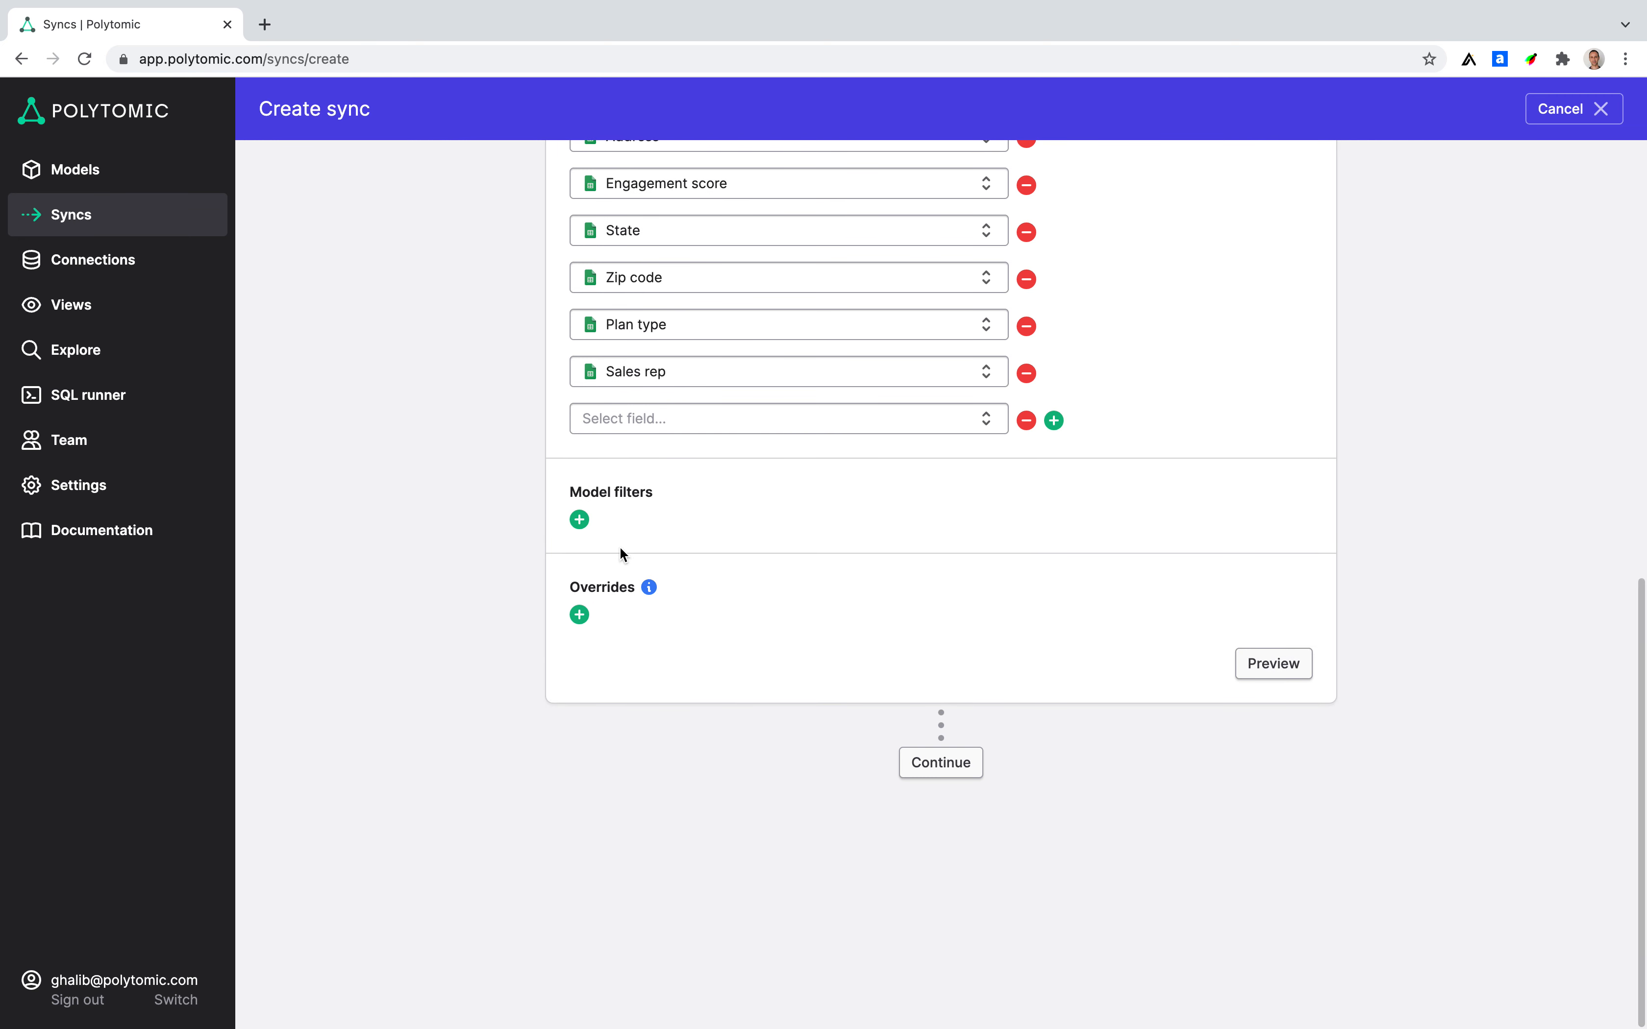
pyautogui.click(580, 520)
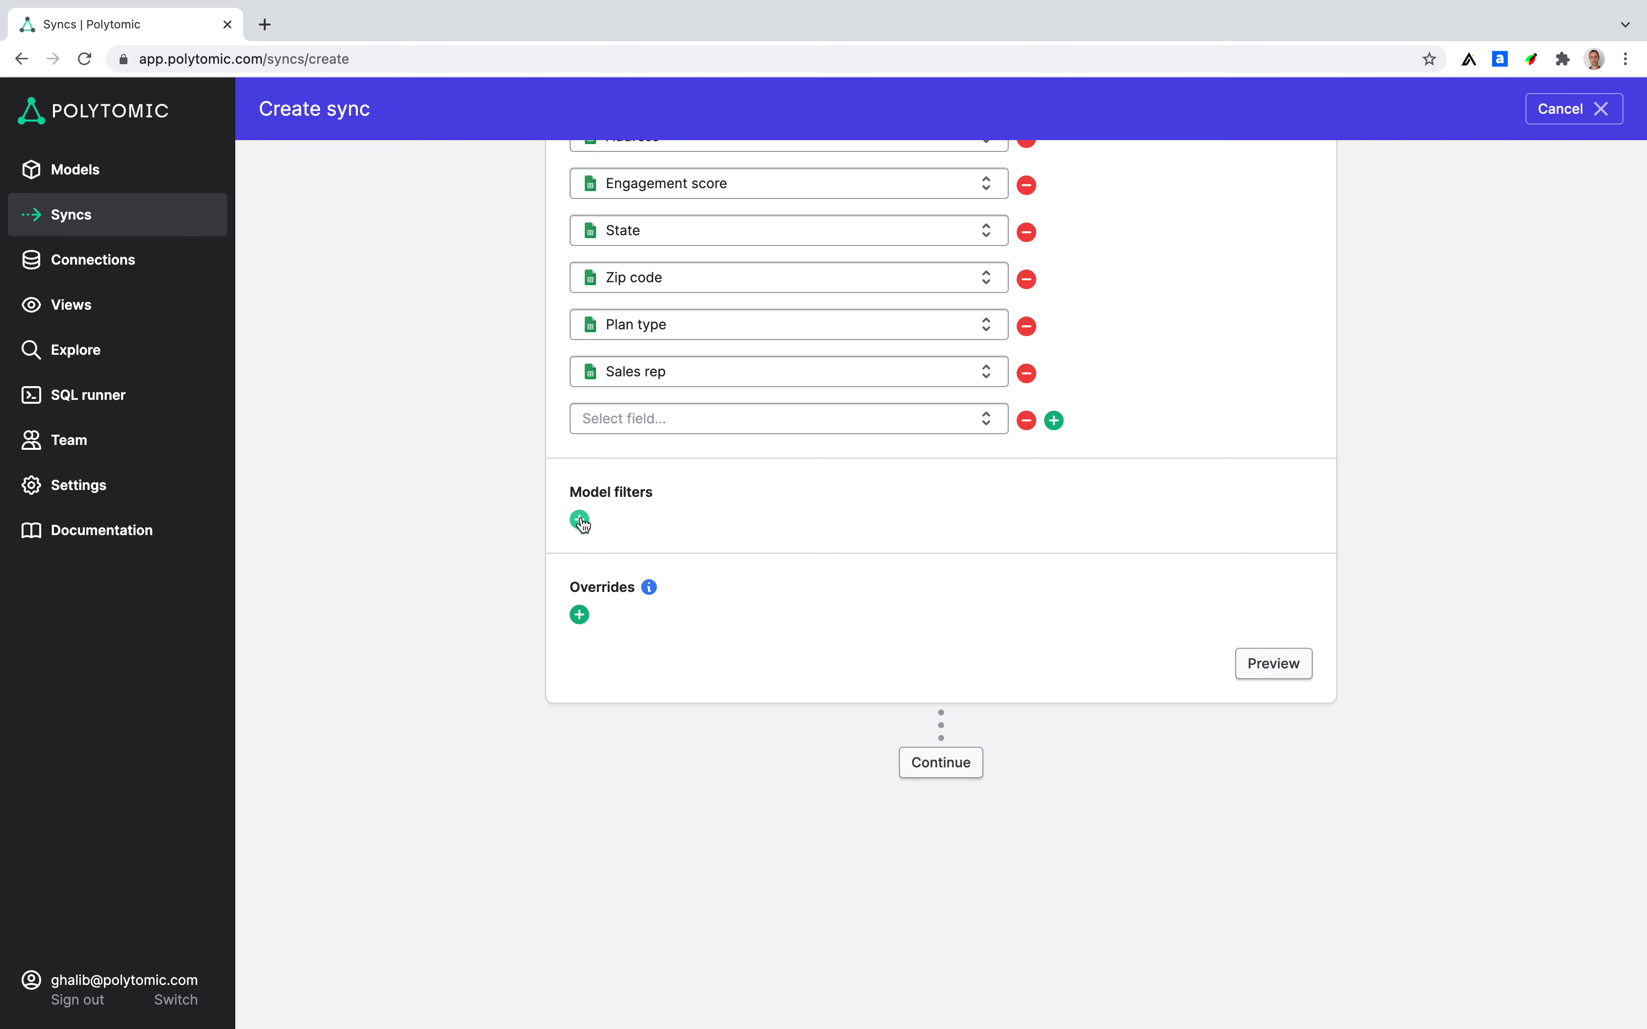
pyautogui.click(688, 533)
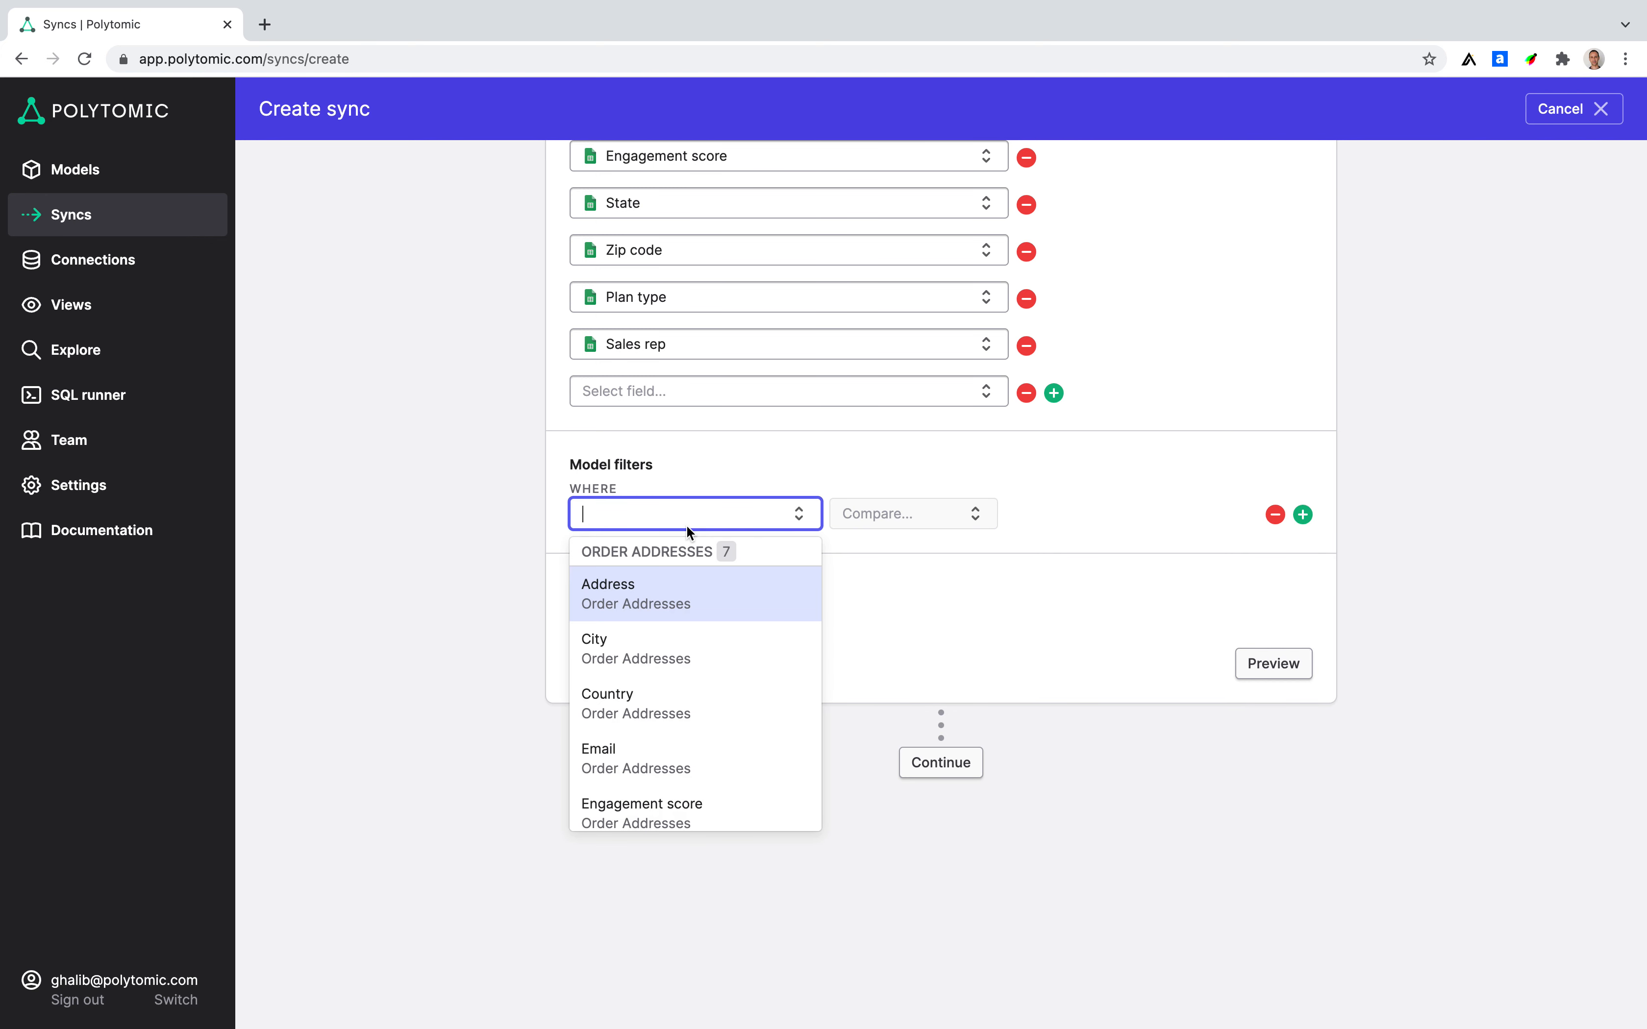
pyautogui.write('email')
pyautogui.press('Return')
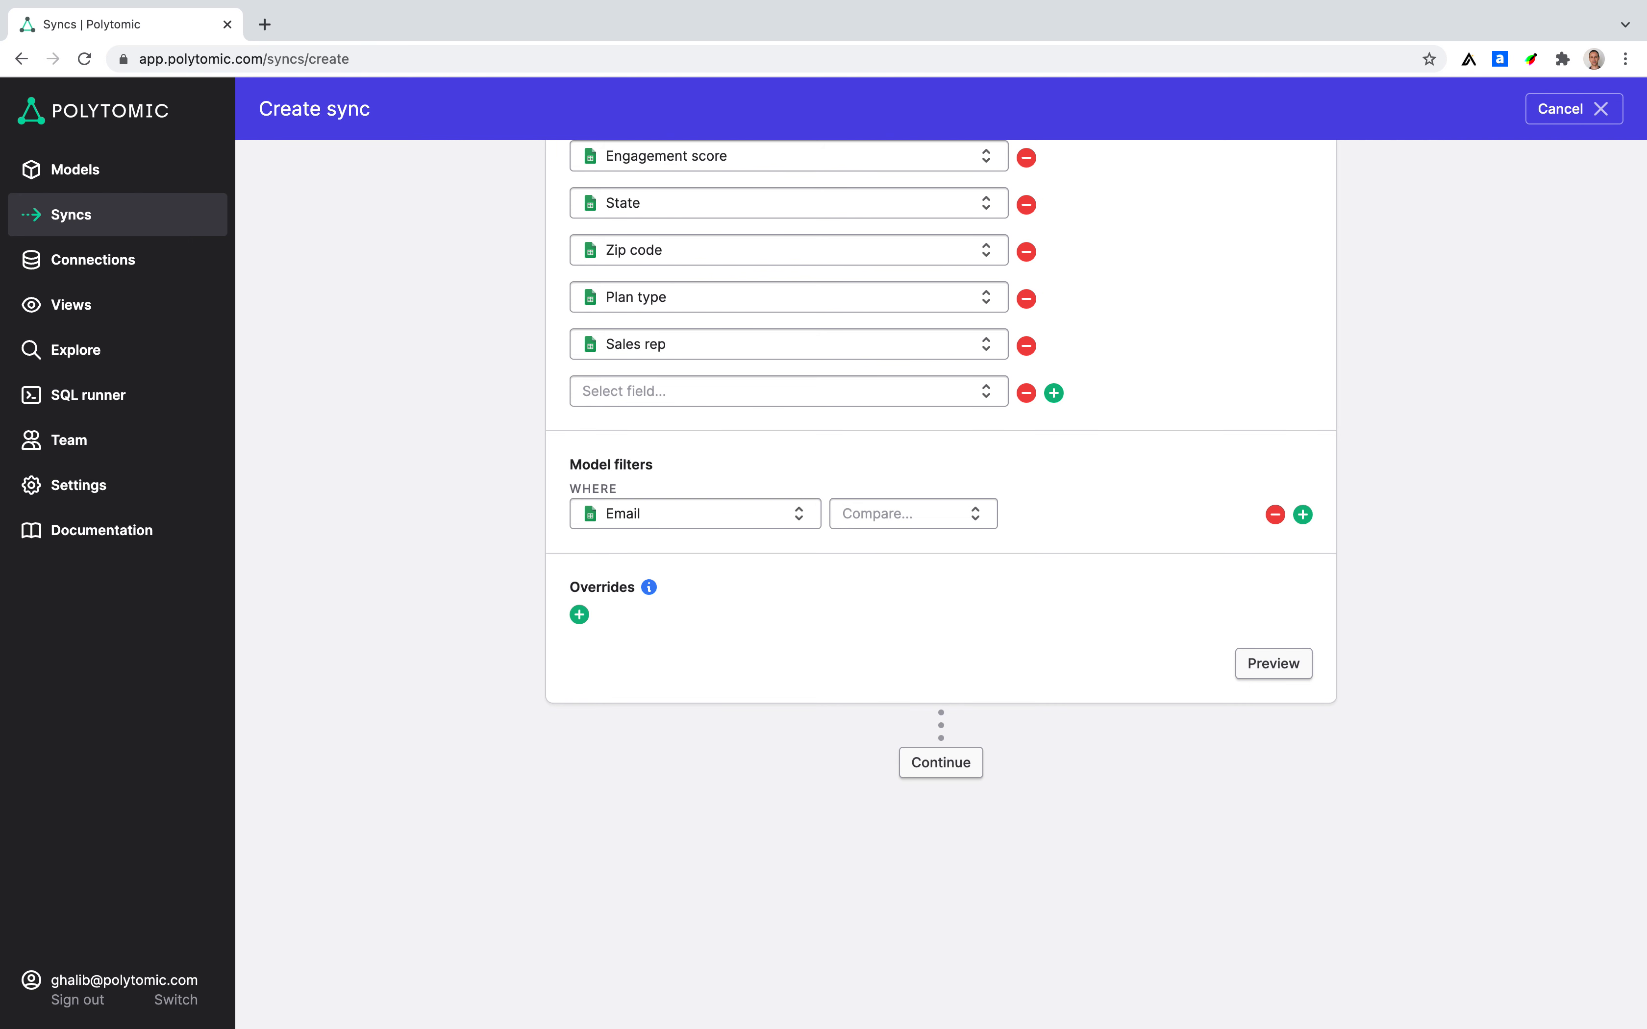
pyautogui.write('does')
pyautogui.press('Down')
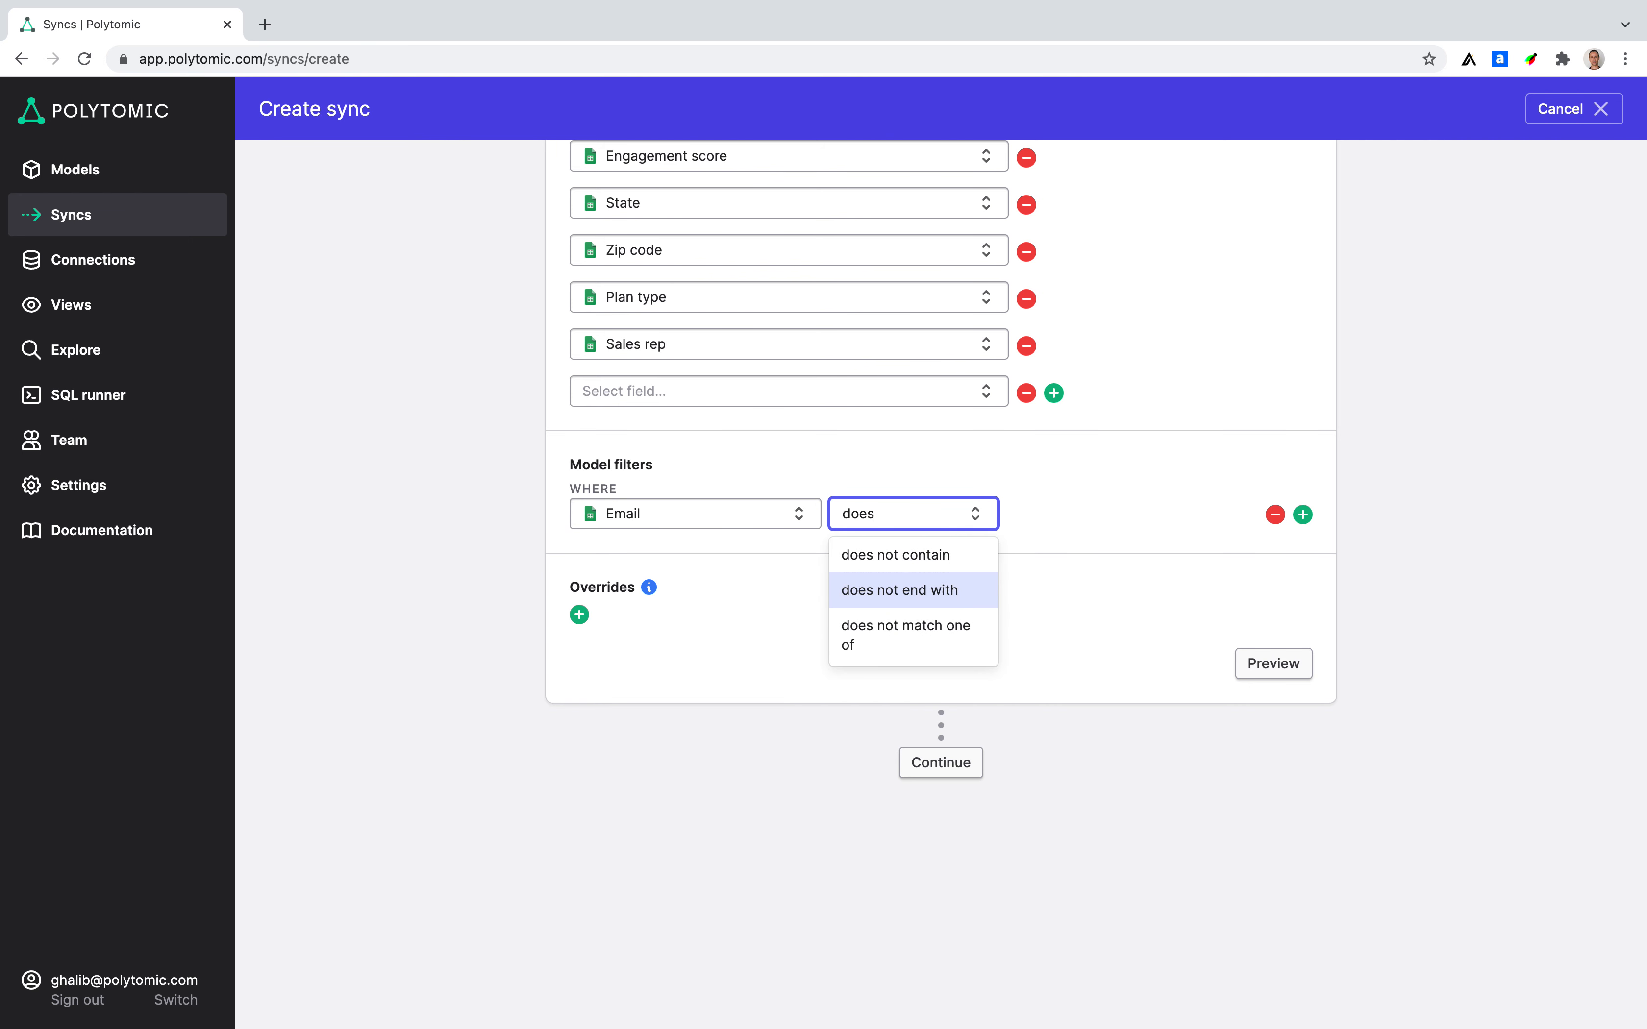
pyautogui.press('Return')
pyautogui.write('gmail.com')
pyautogui.press('Return')
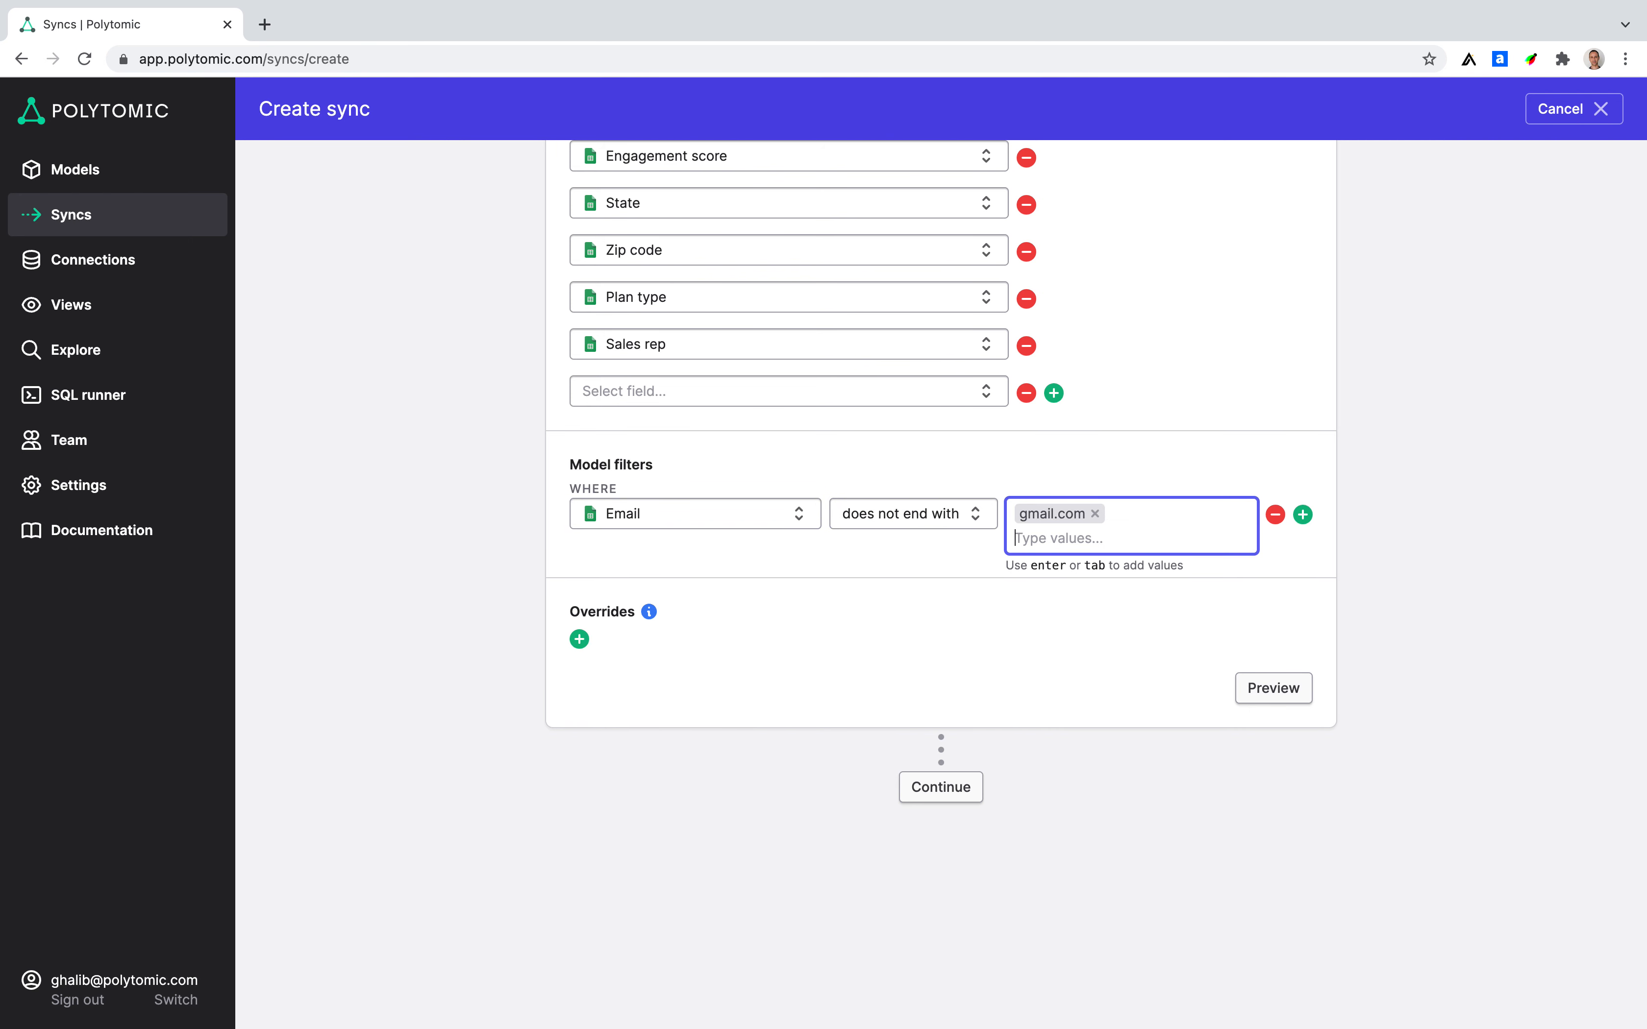
pyautogui.click(753, 633)
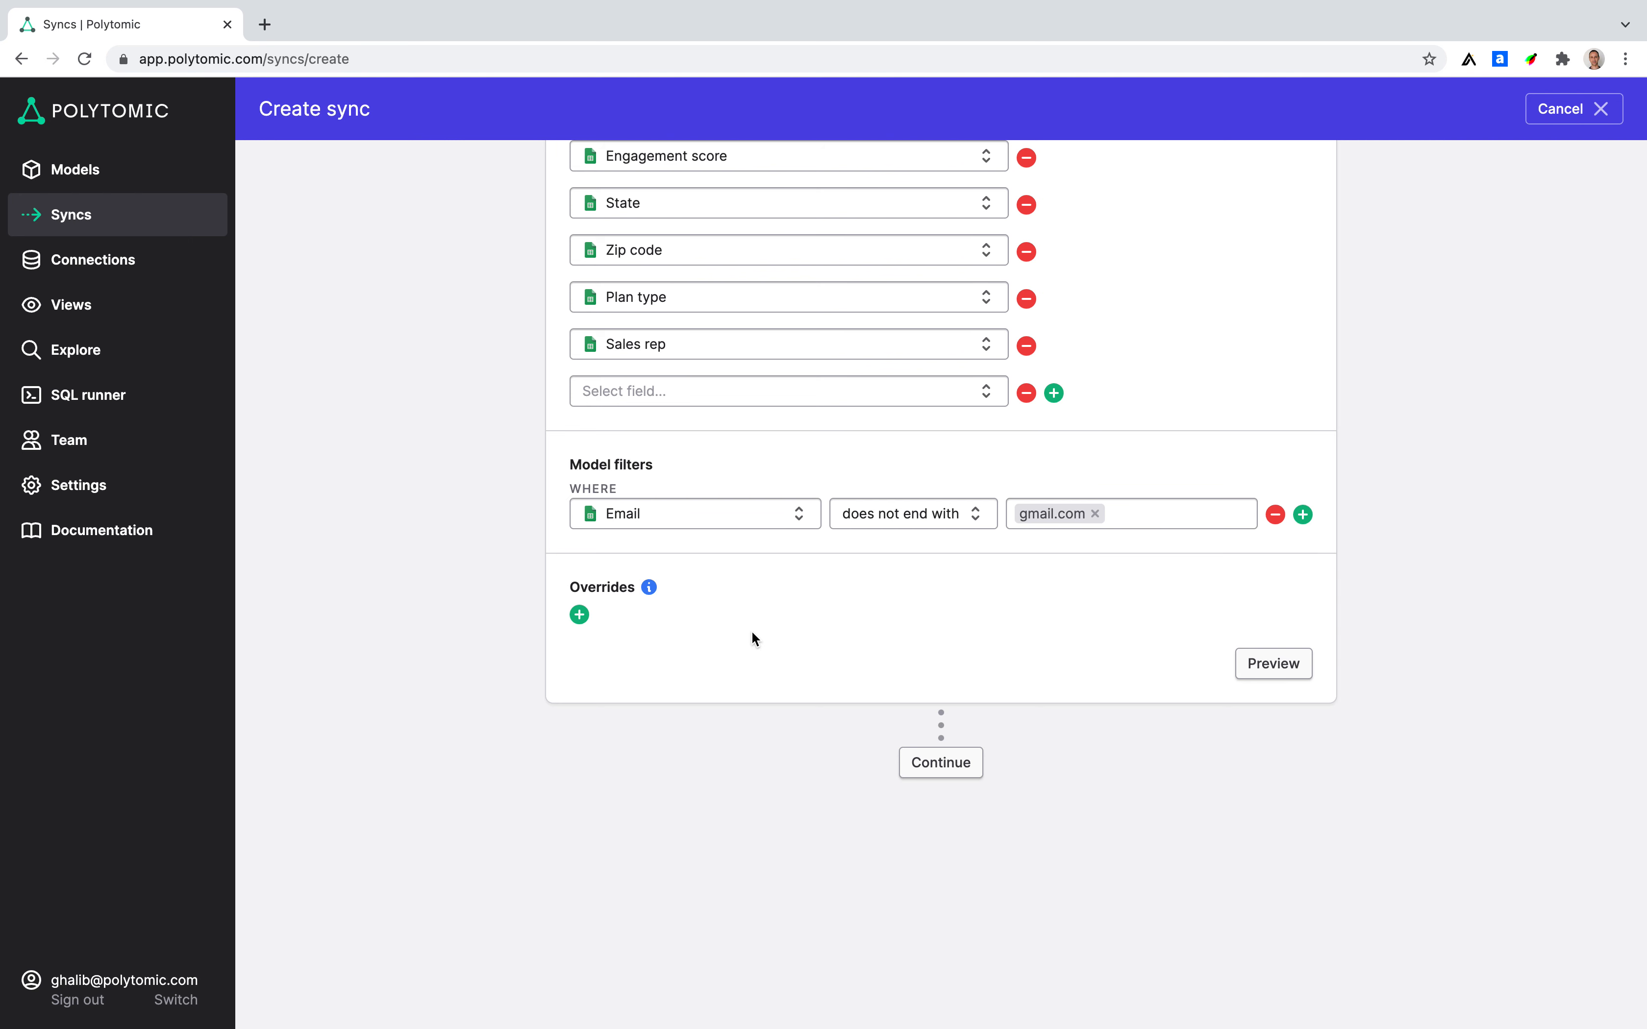
# Step: Review the comparison options of the Email model filter and remove the filter
pyautogui.click(907, 523)
pyautogui.scroll(2, 918, 653)
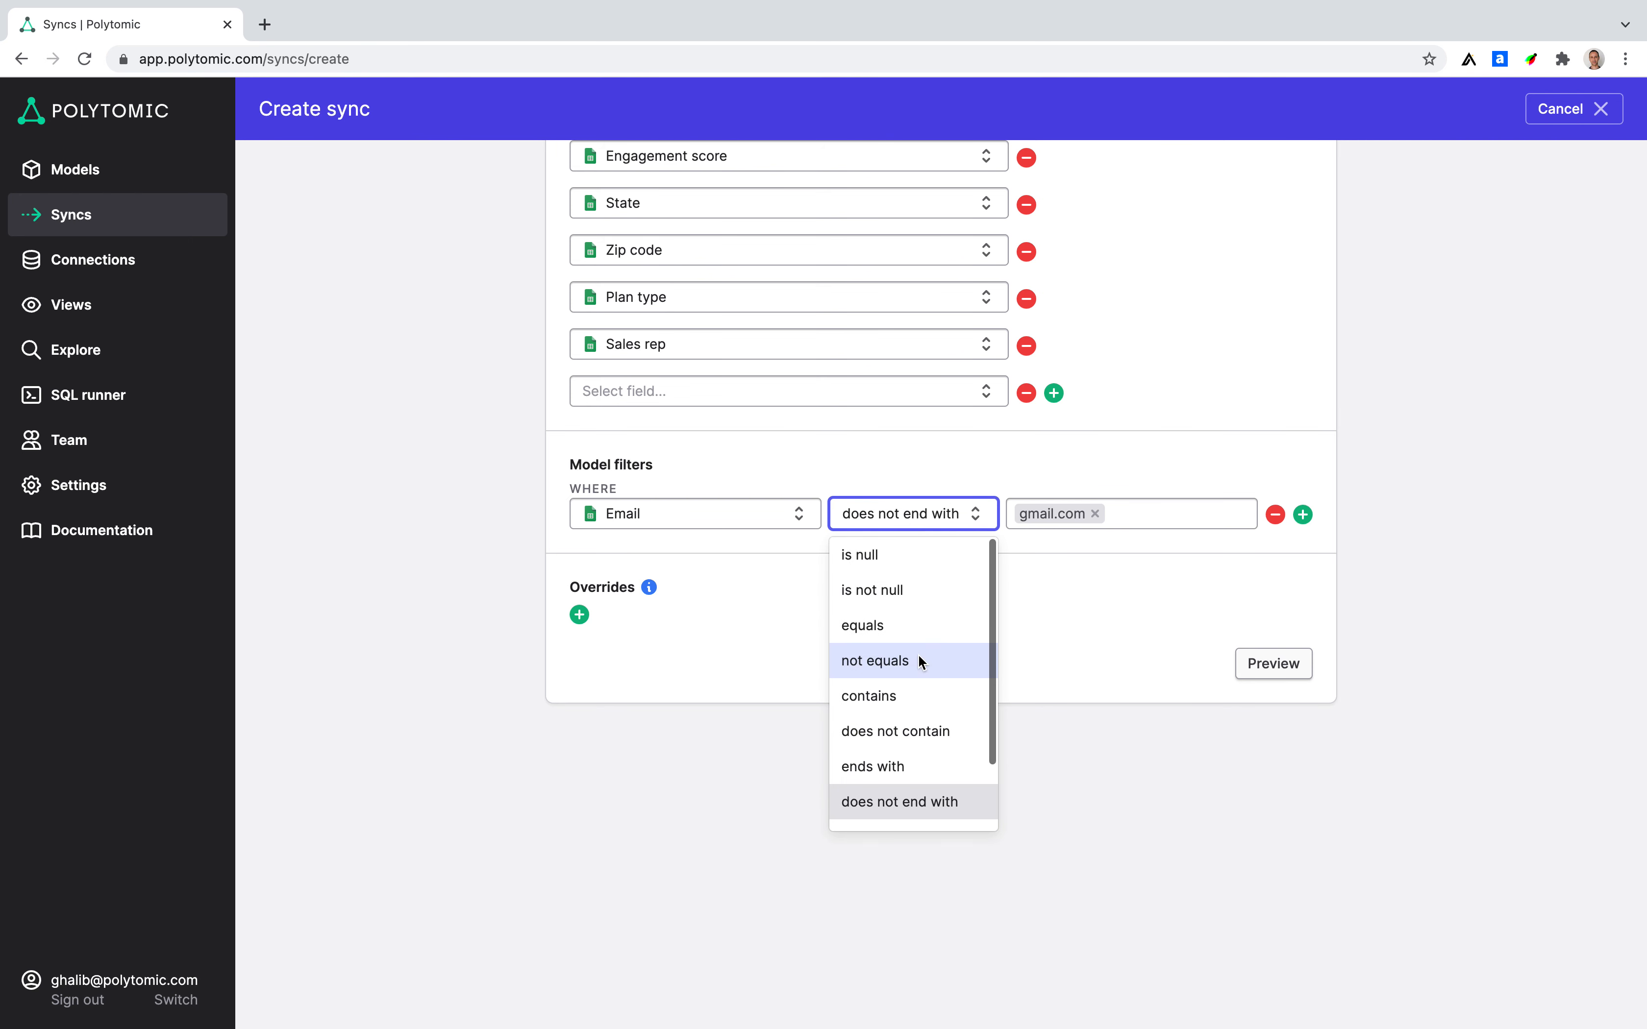
pyautogui.click(1061, 621)
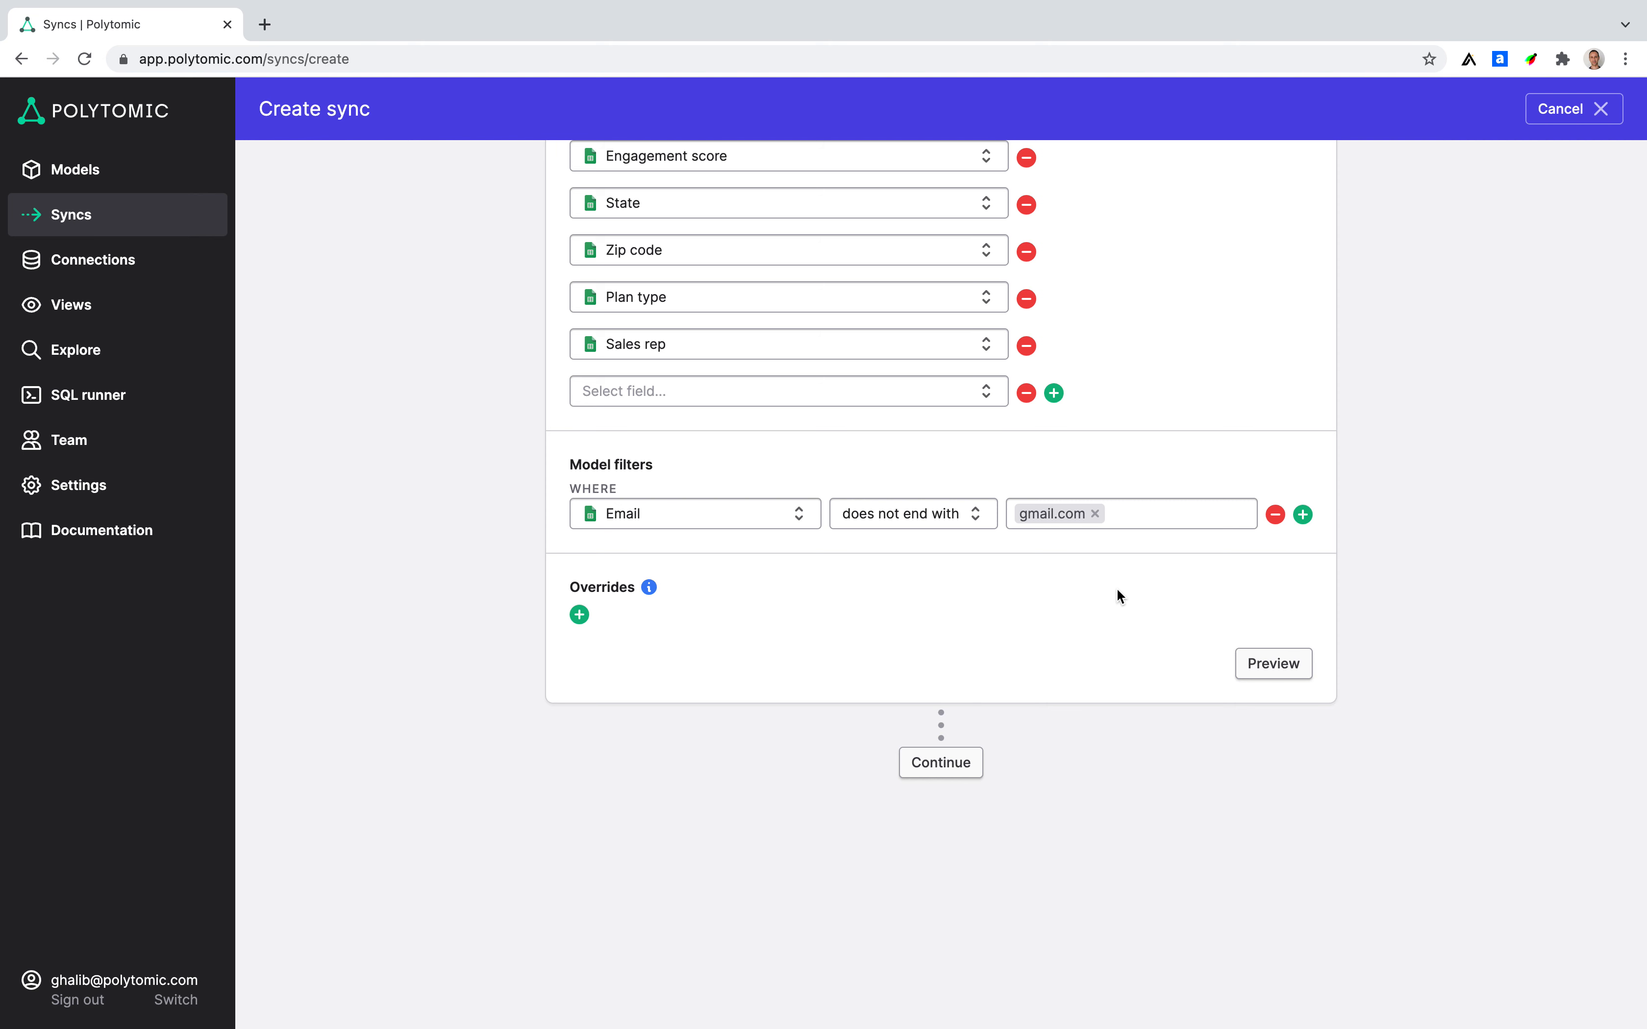
pyautogui.click(1275, 514)
# Step: Schedule the sync to run hourly at 30 minutes past the hour and continue to the sync summary
pyautogui.click(946, 764)
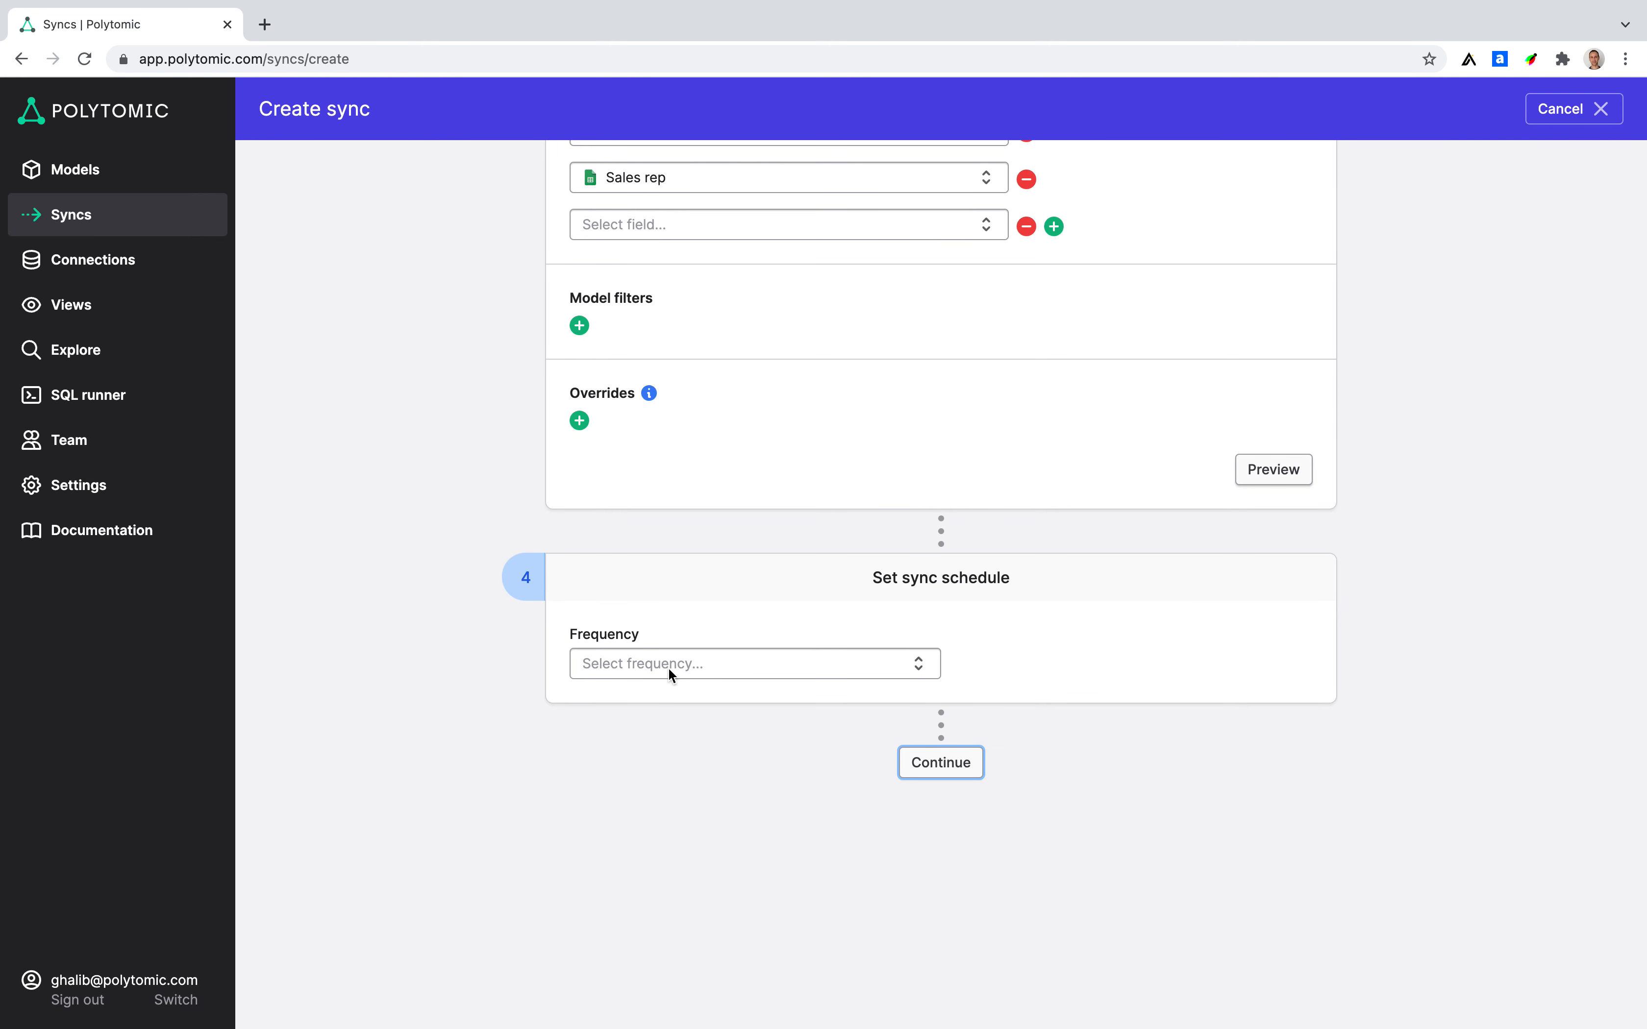
pyautogui.click(669, 667)
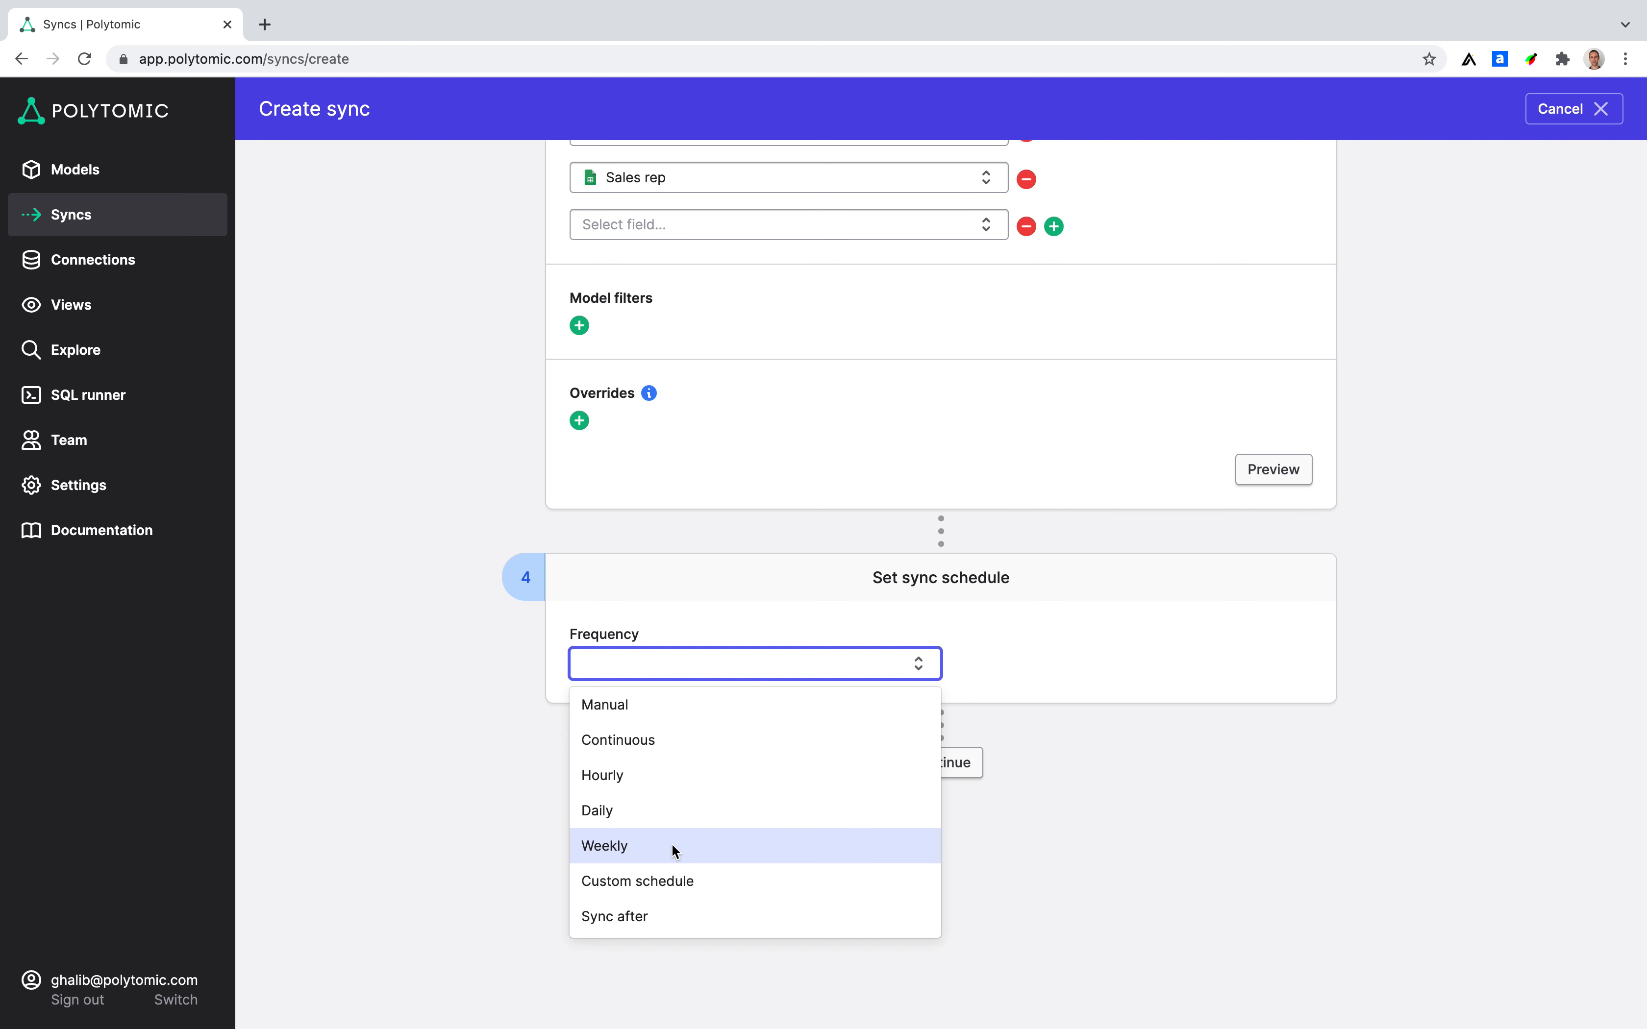
pyautogui.click(648, 771)
pyautogui.click(688, 732)
pyautogui.click(693, 831)
pyautogui.click(928, 833)
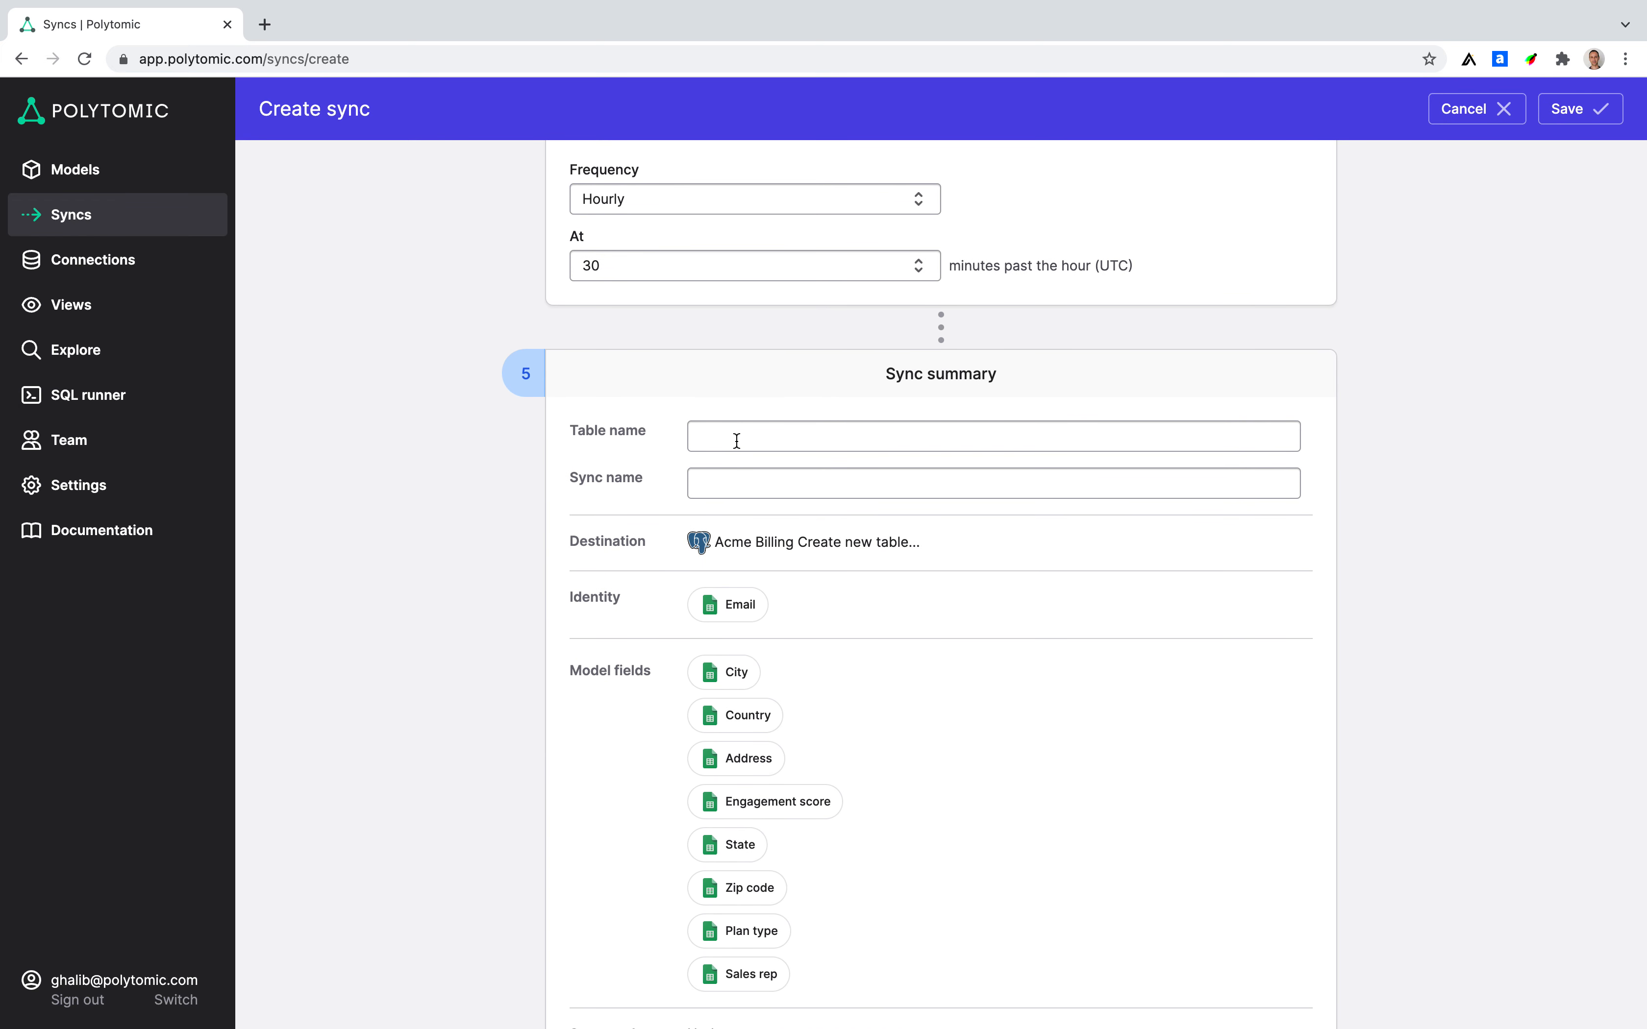
# Step: Name the destination table new_customer_data and keep the suggested sync name
pyautogui.click(736, 442)
pyautogui.write('new customer data')
pyautogui.click(773, 482)
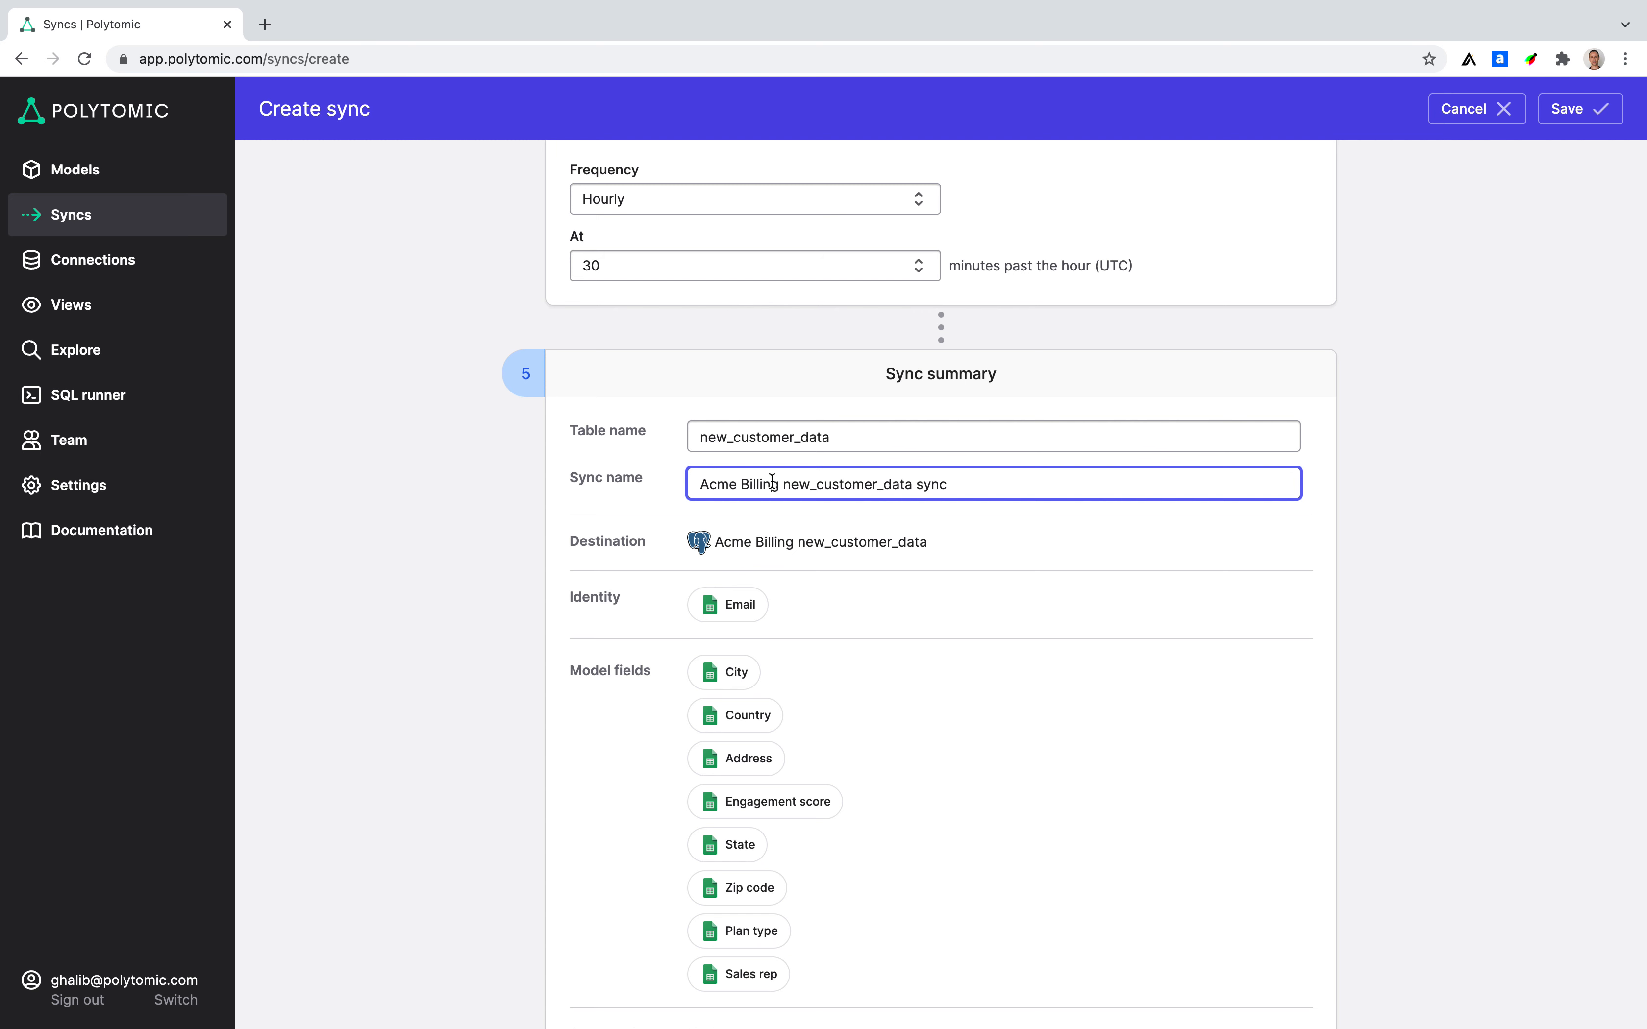
pyautogui.click(869, 441)
pyautogui.click(1058, 556)
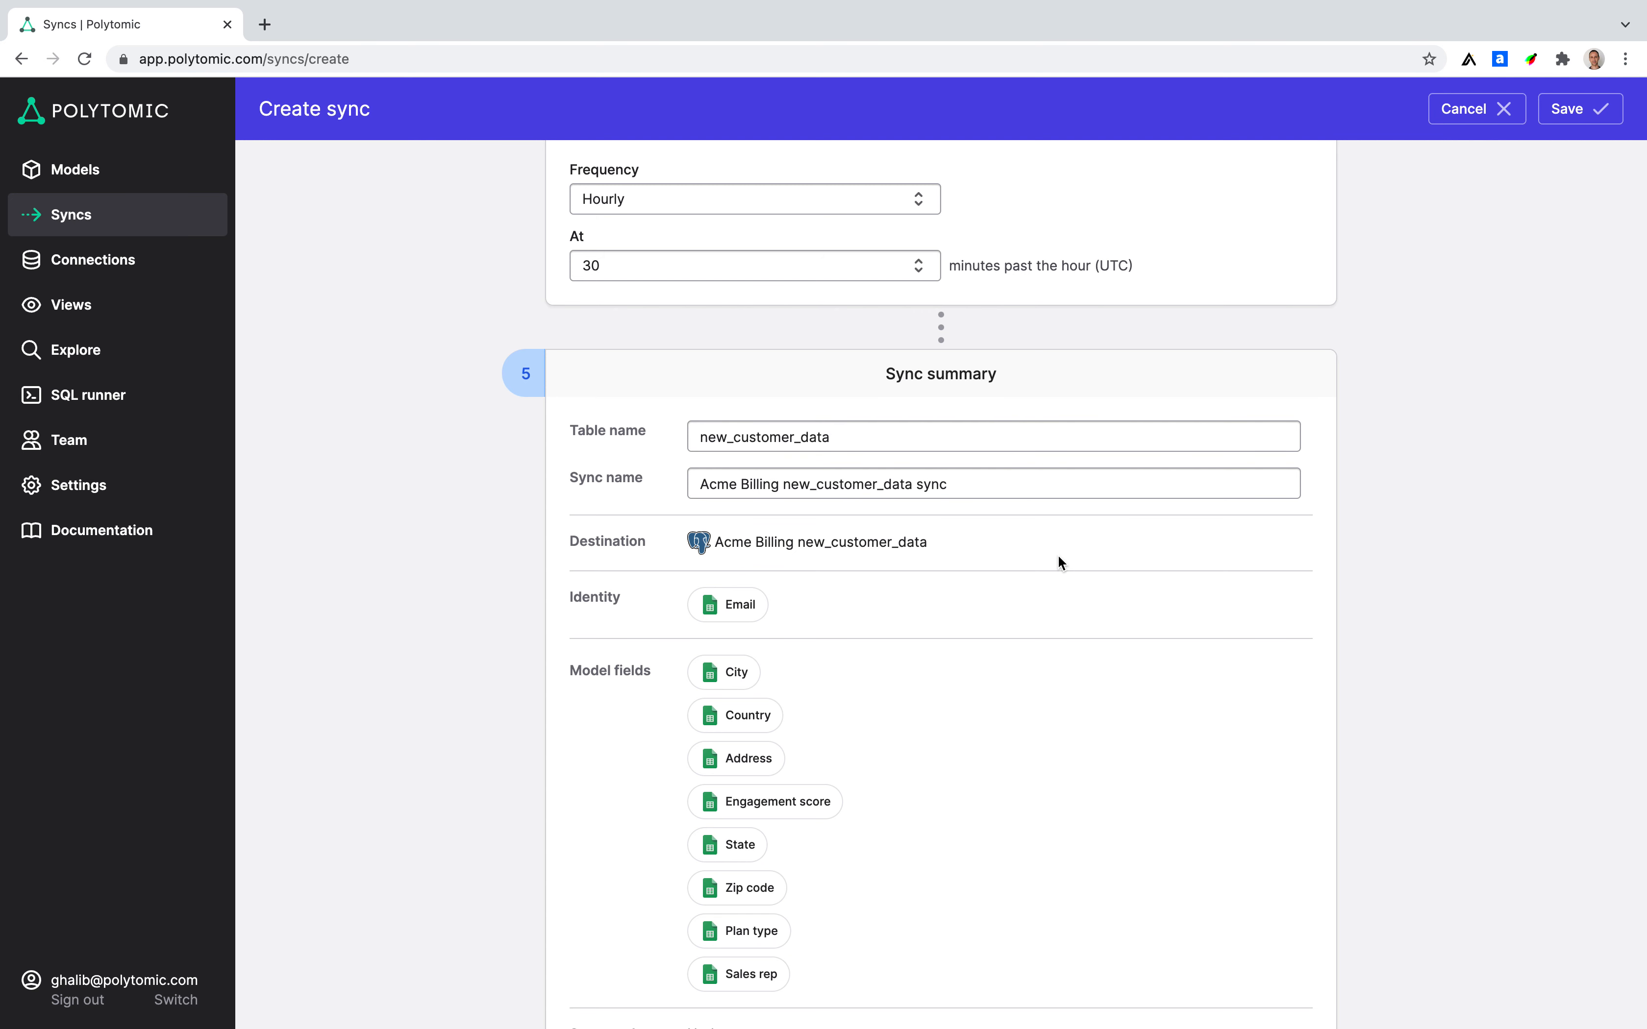
pyautogui.click(870, 482)
pyautogui.click(1018, 552)
# Step: Review the sync summary, save the sync and approve creating its new table
pyautogui.scroll(-1, 979, 689)
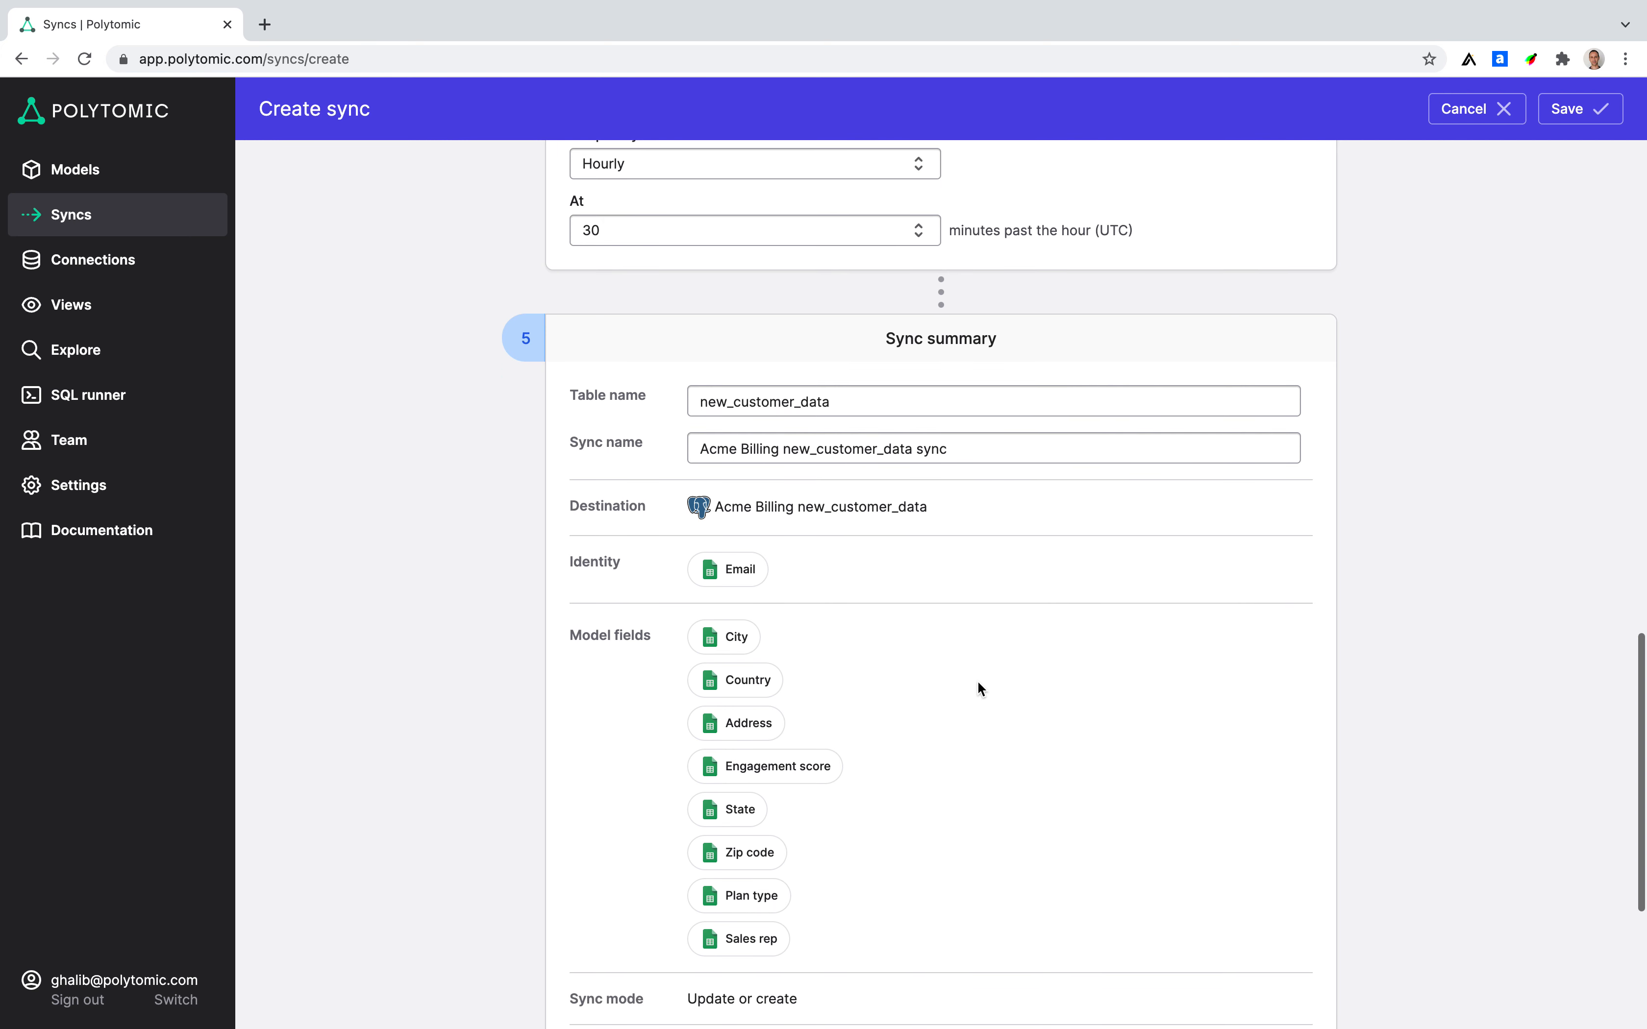
pyautogui.scroll(-2, 979, 689)
pyautogui.scroll(-1, 951, 677)
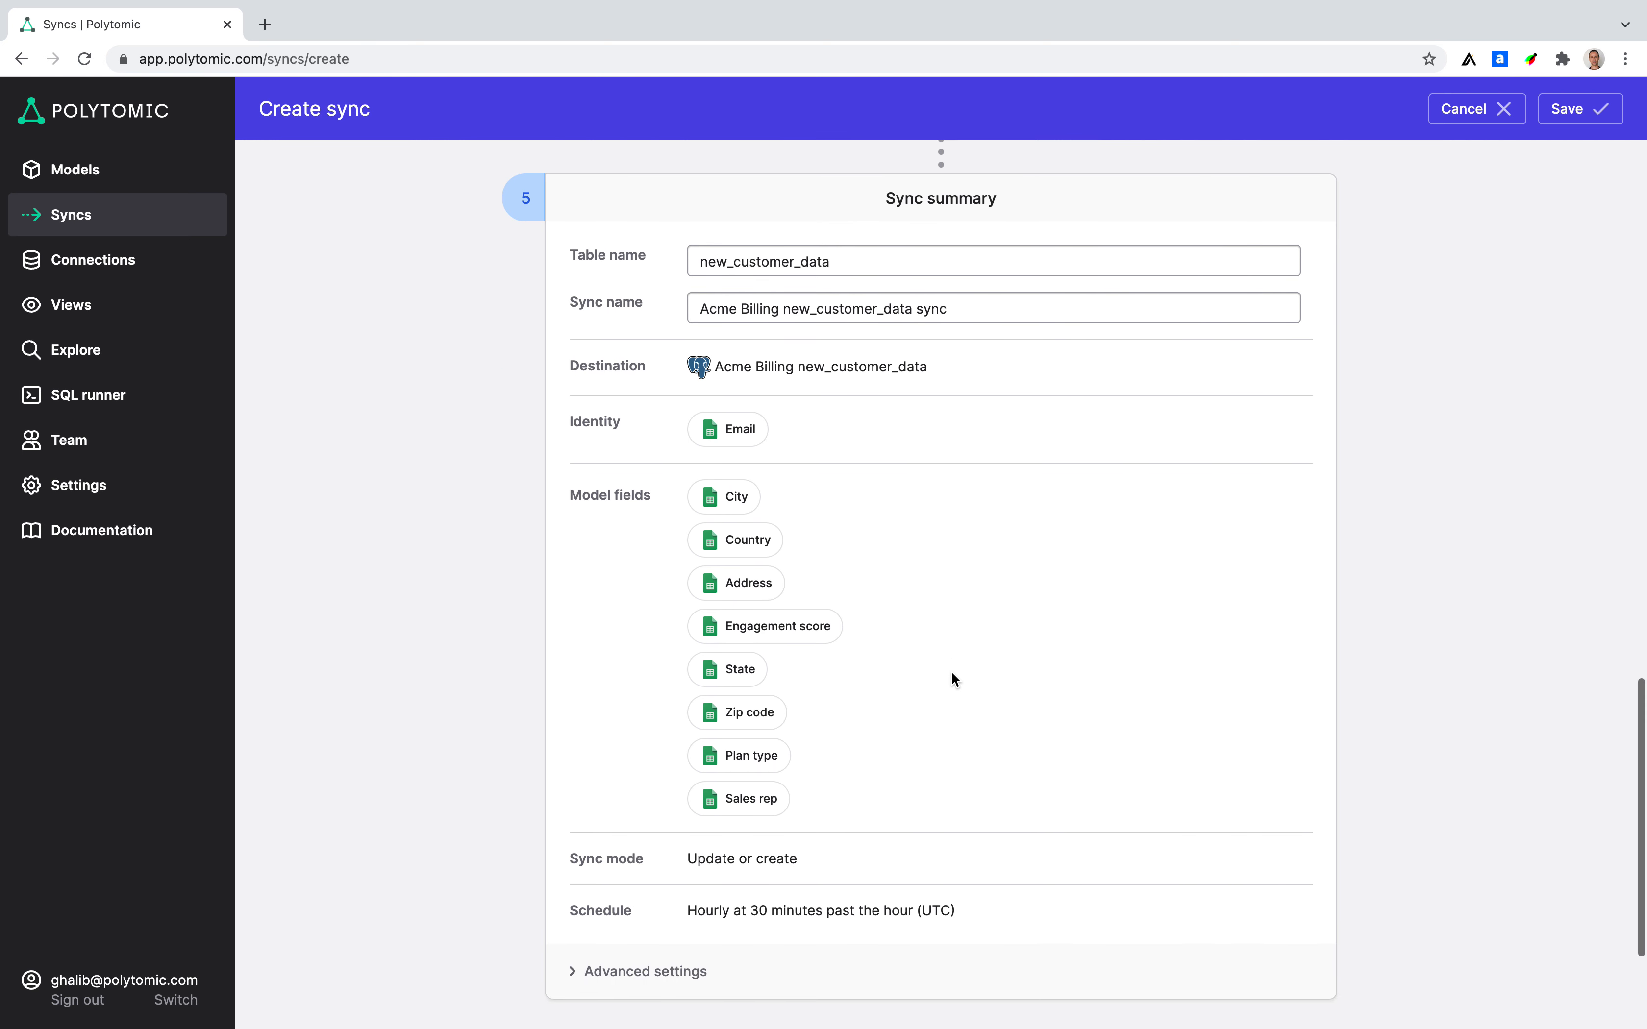
pyautogui.scroll(-1, 951, 672)
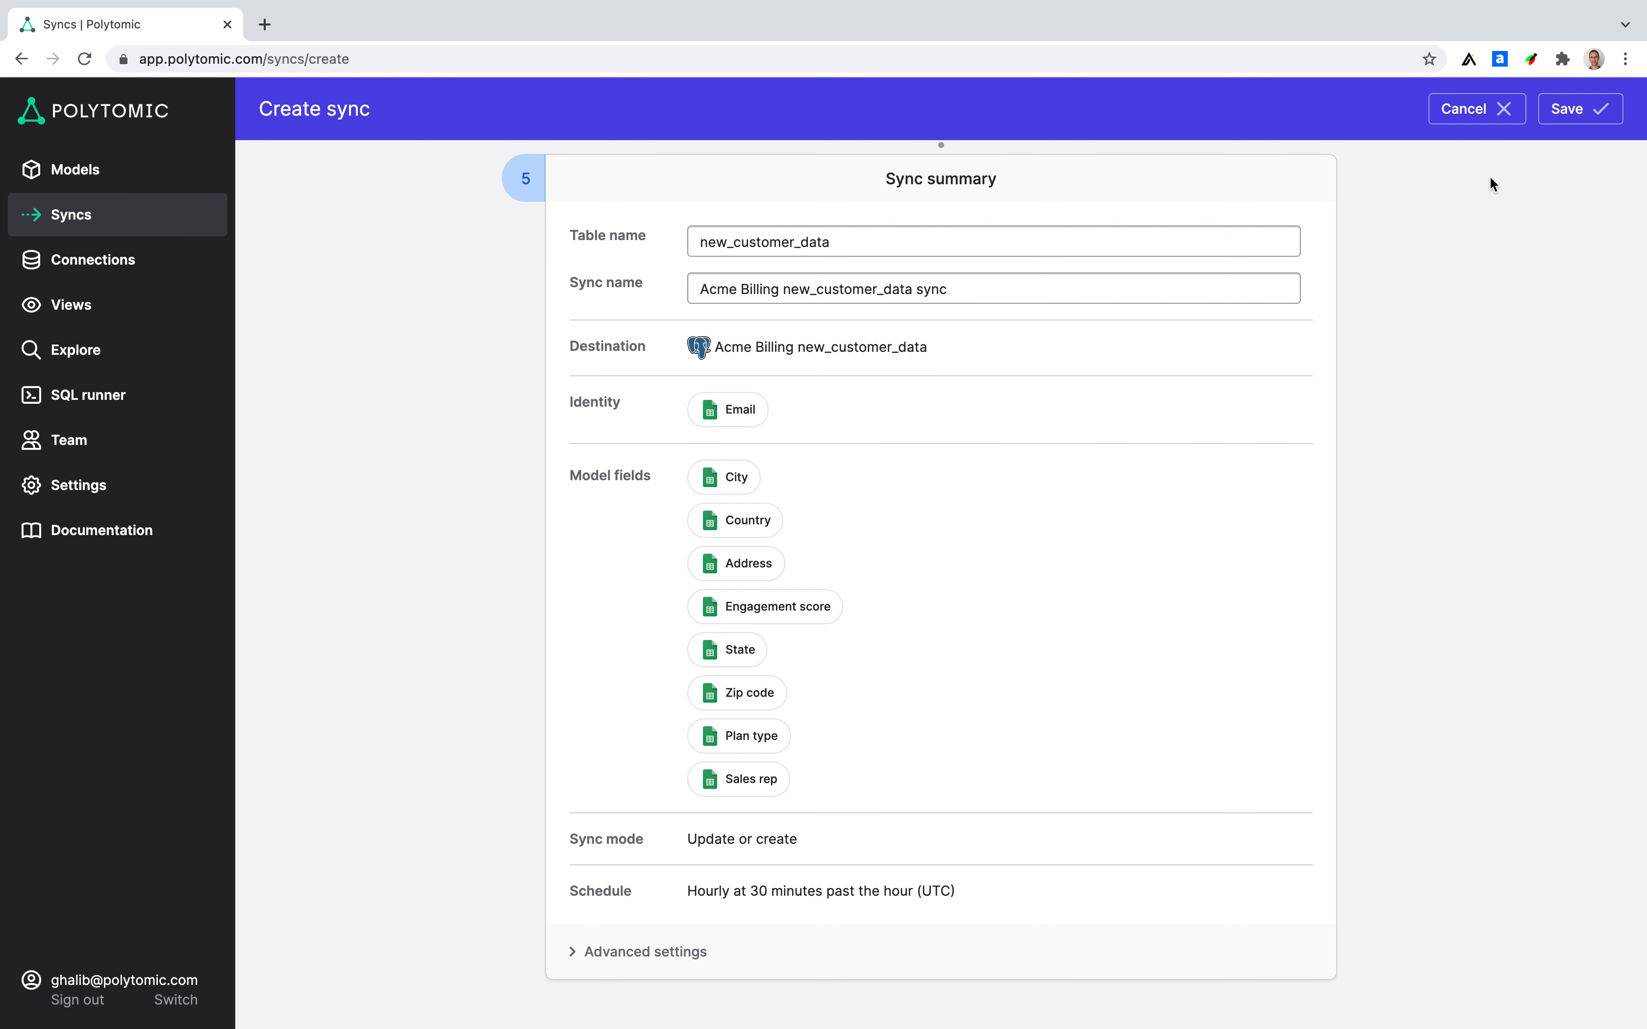
pyautogui.click(1564, 114)
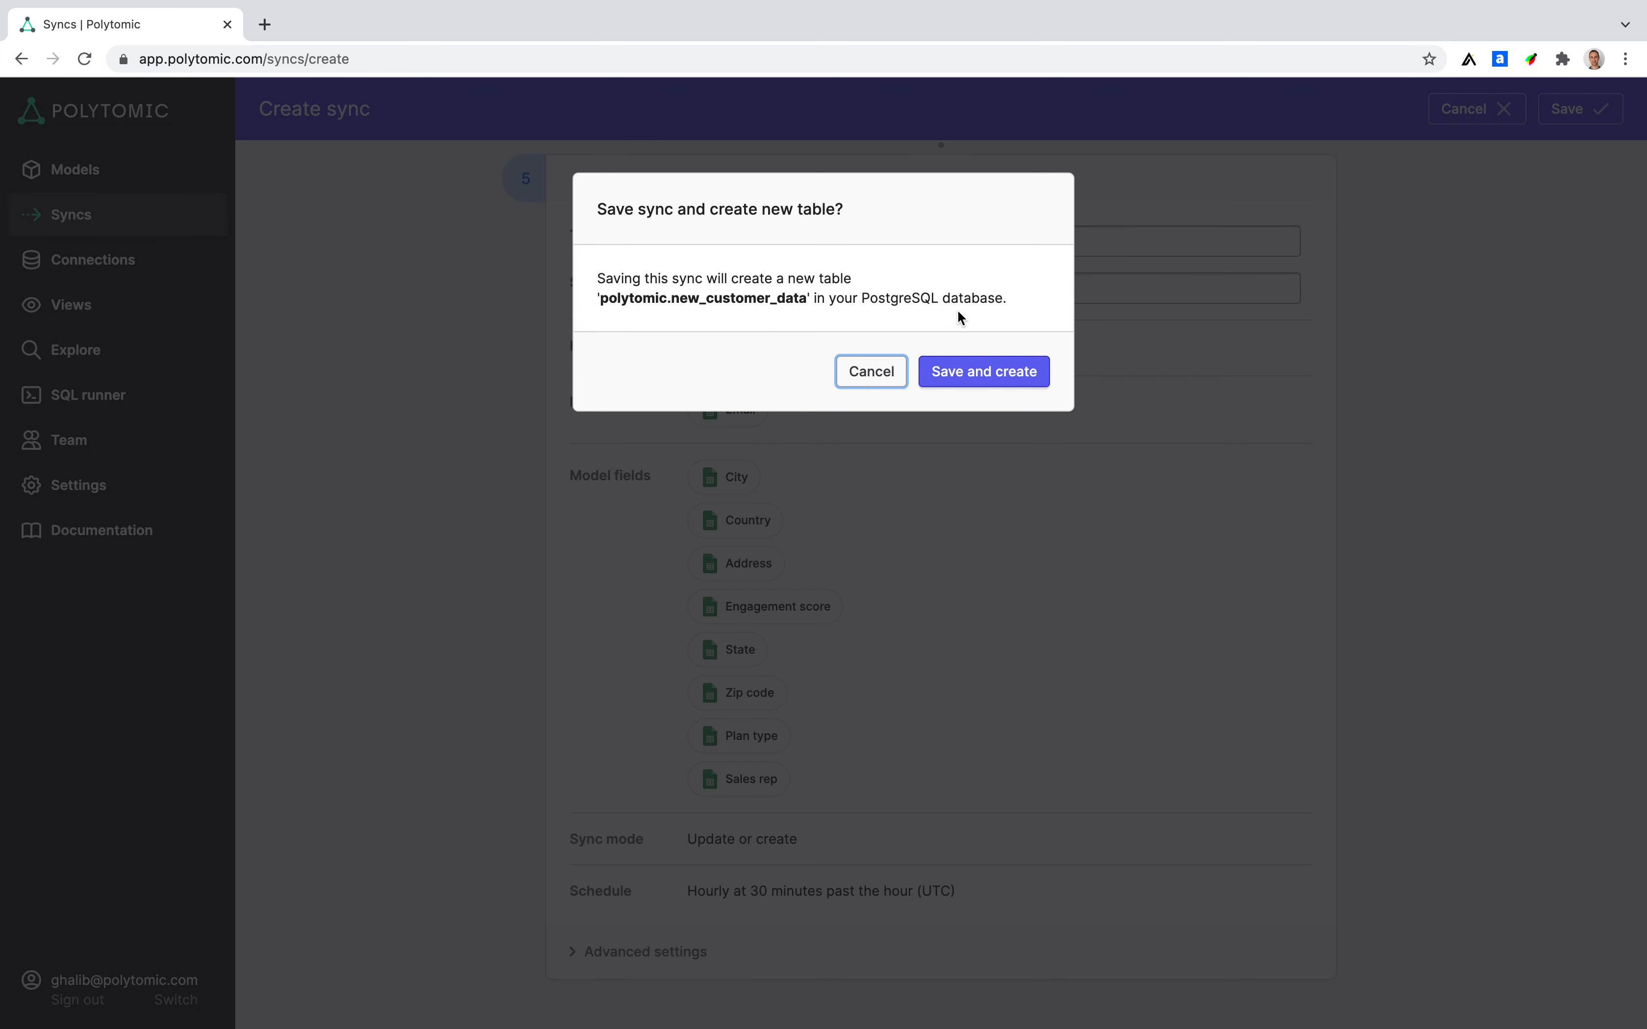
pyautogui.click(970, 378)
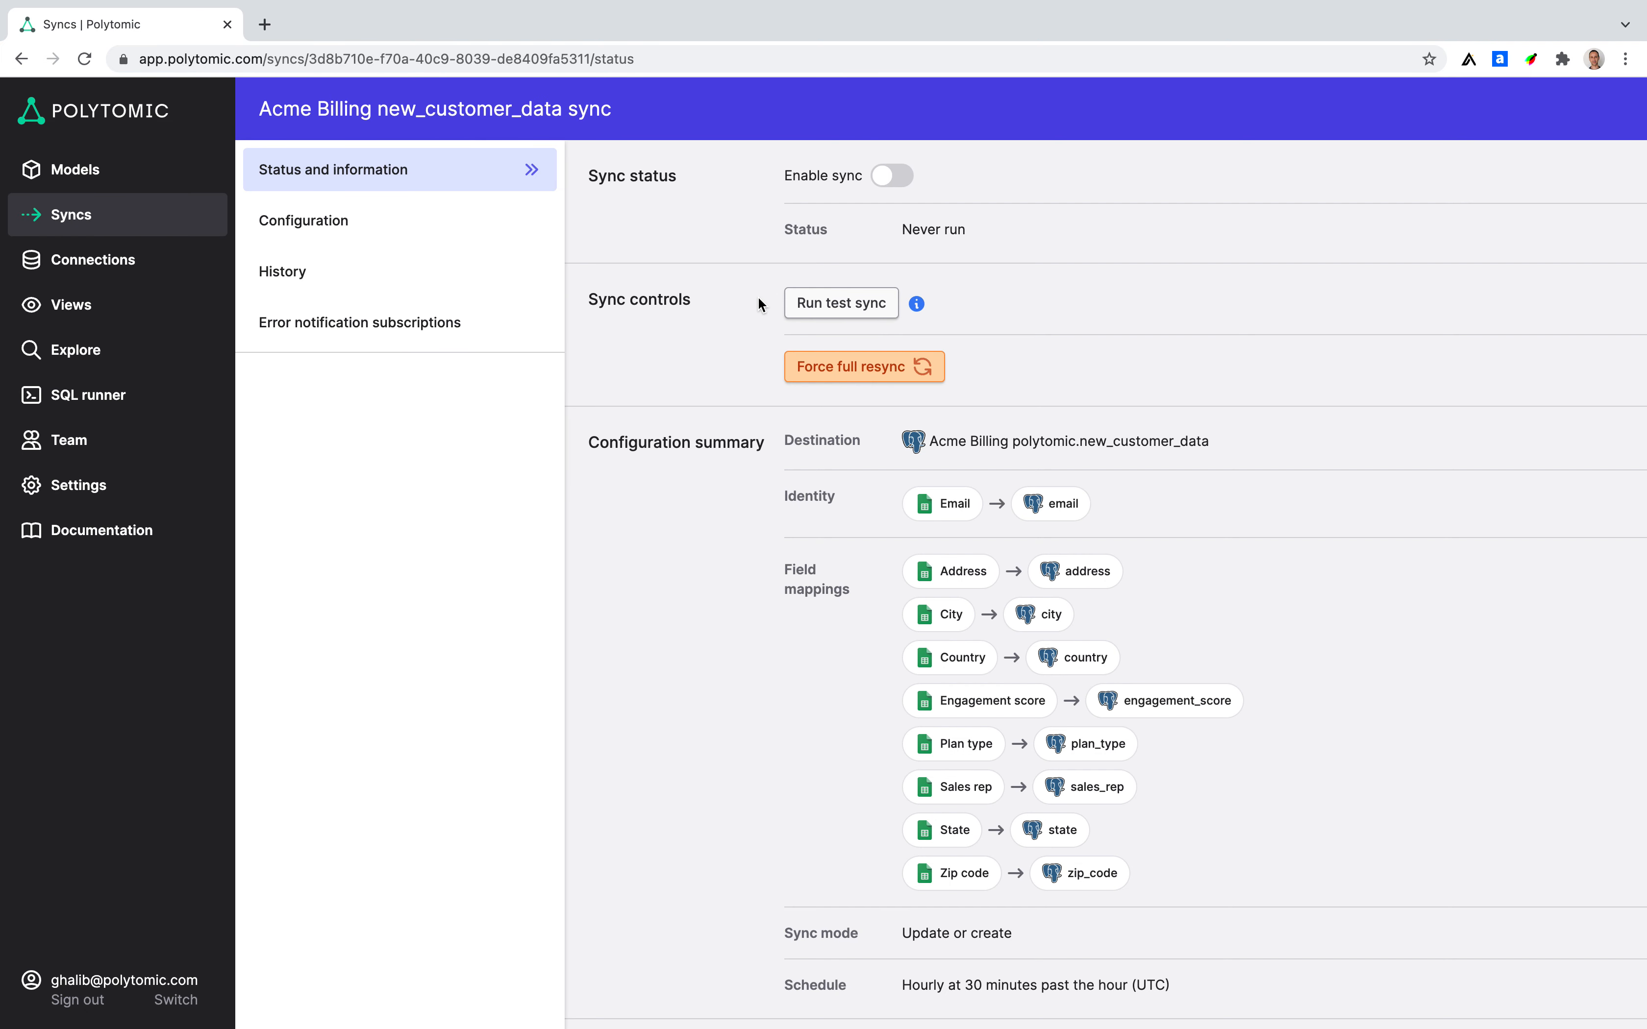
# Step: Enable the new_customer_data sync and run it immediately
pyautogui.moveTo(919, 308)
pyautogui.click(894, 178)
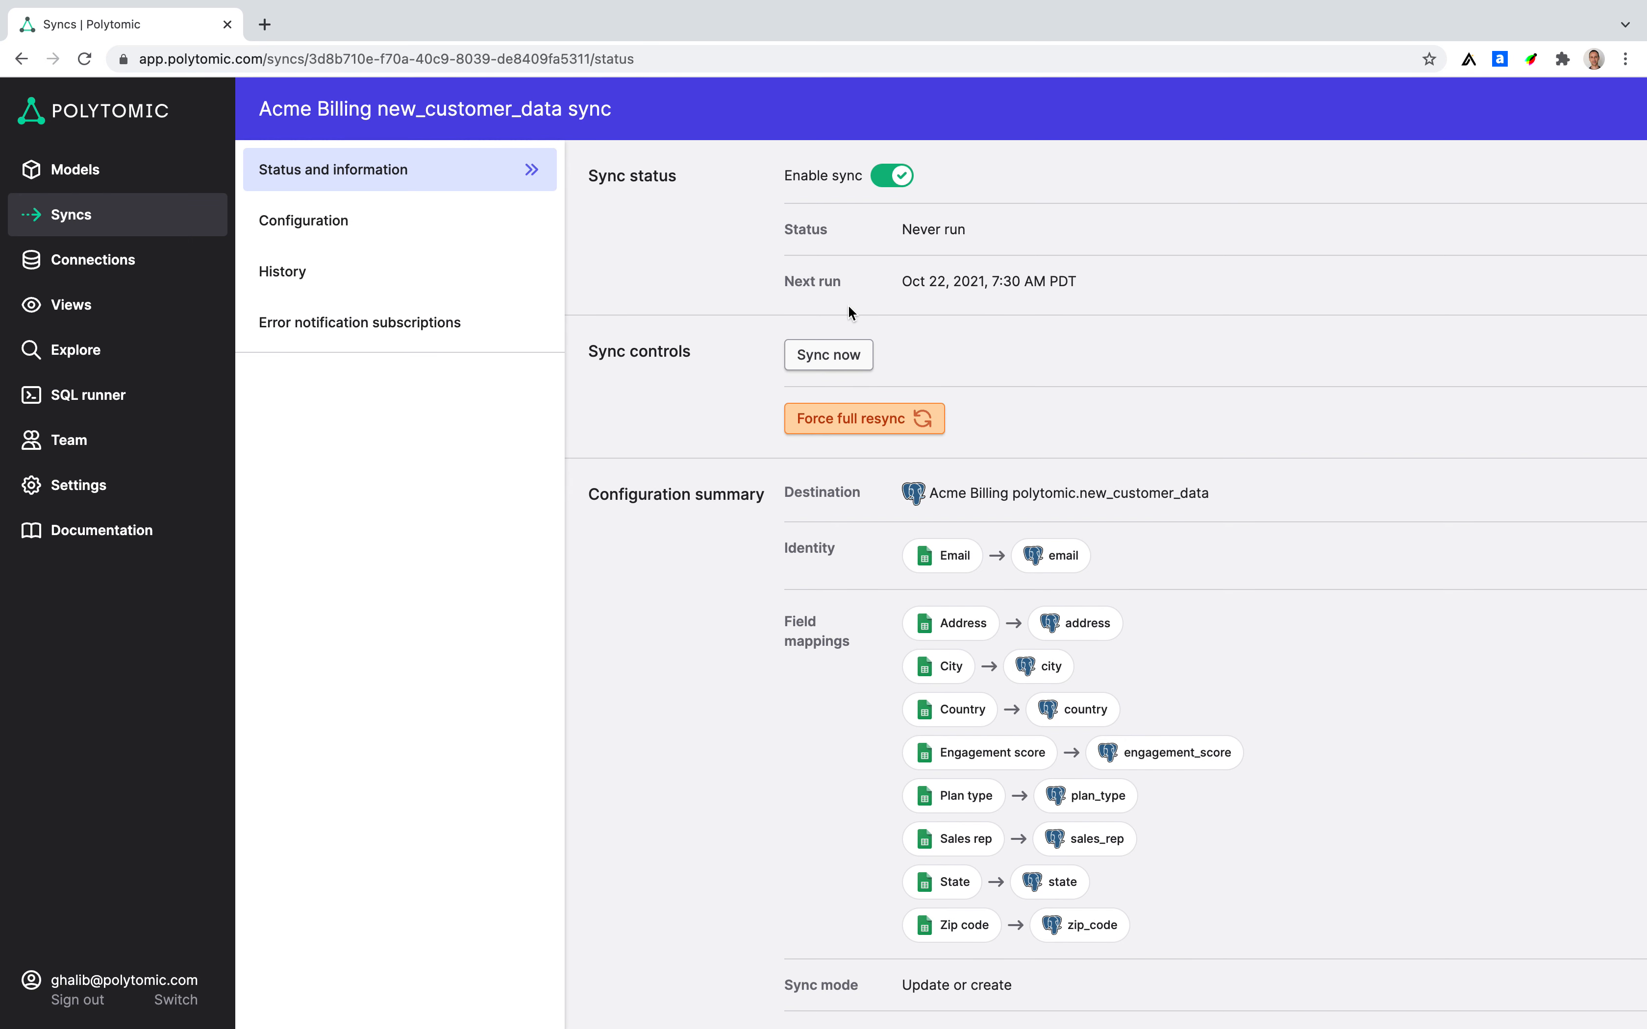
pyautogui.click(832, 356)
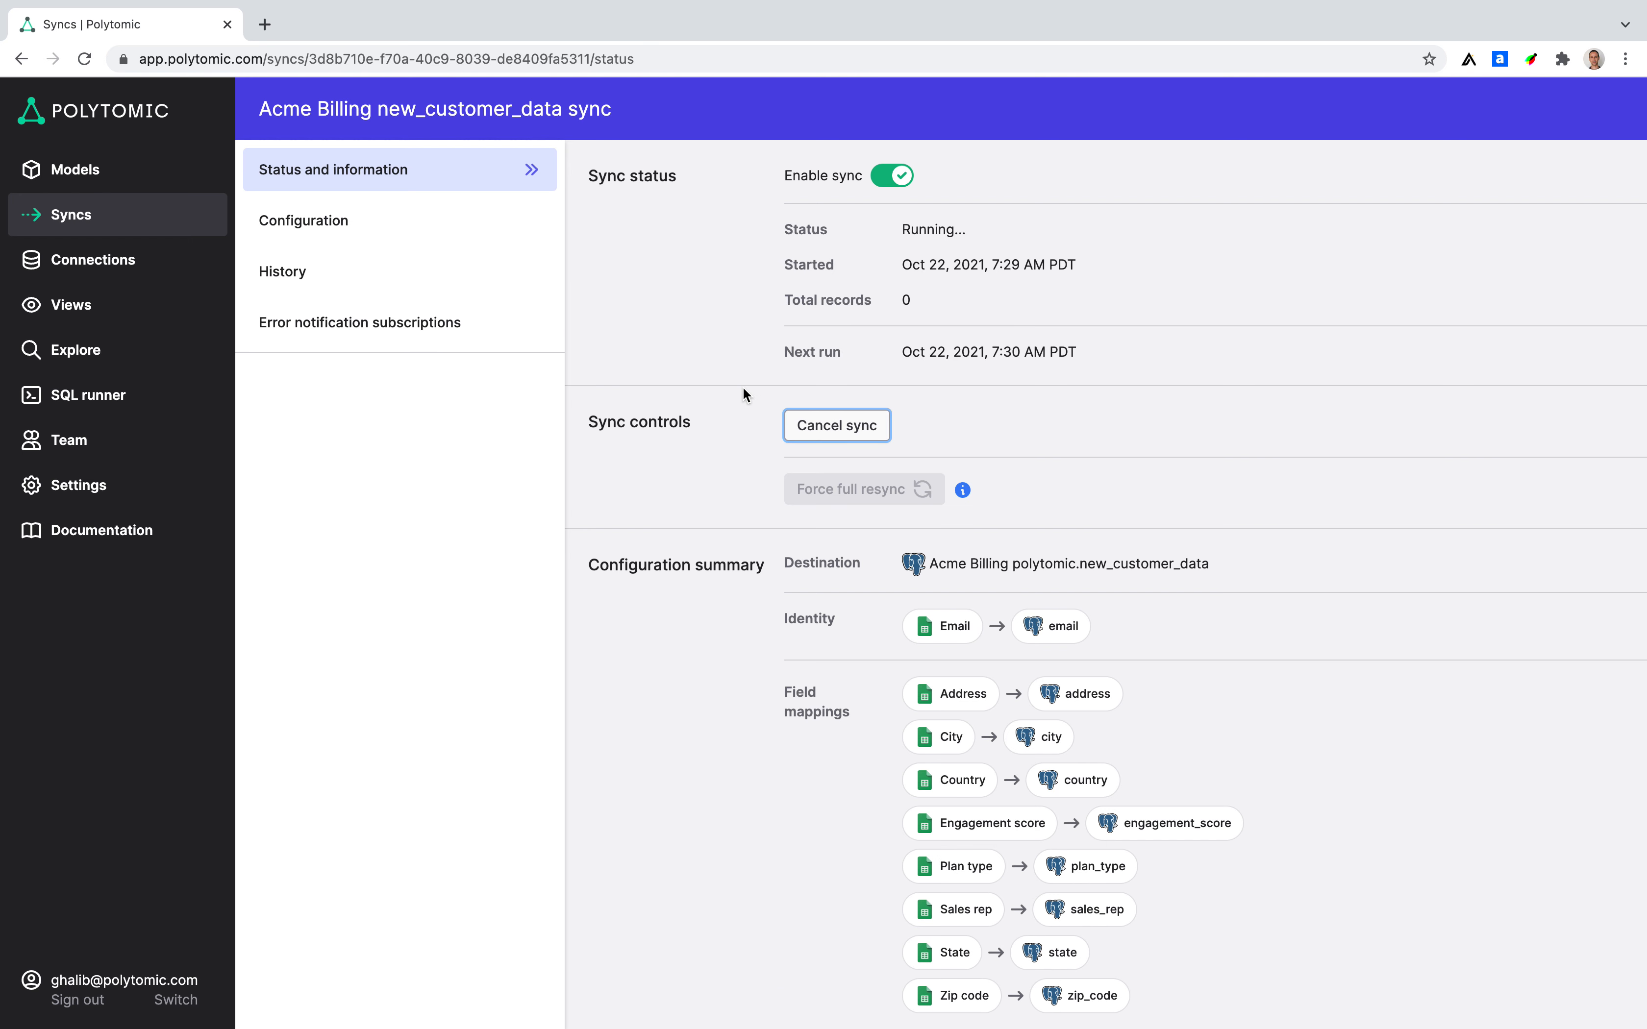
# Step: Look through the sync's history and error notification subscriptions, the overview of all syncs, and the data models
pyautogui.click(406, 277)
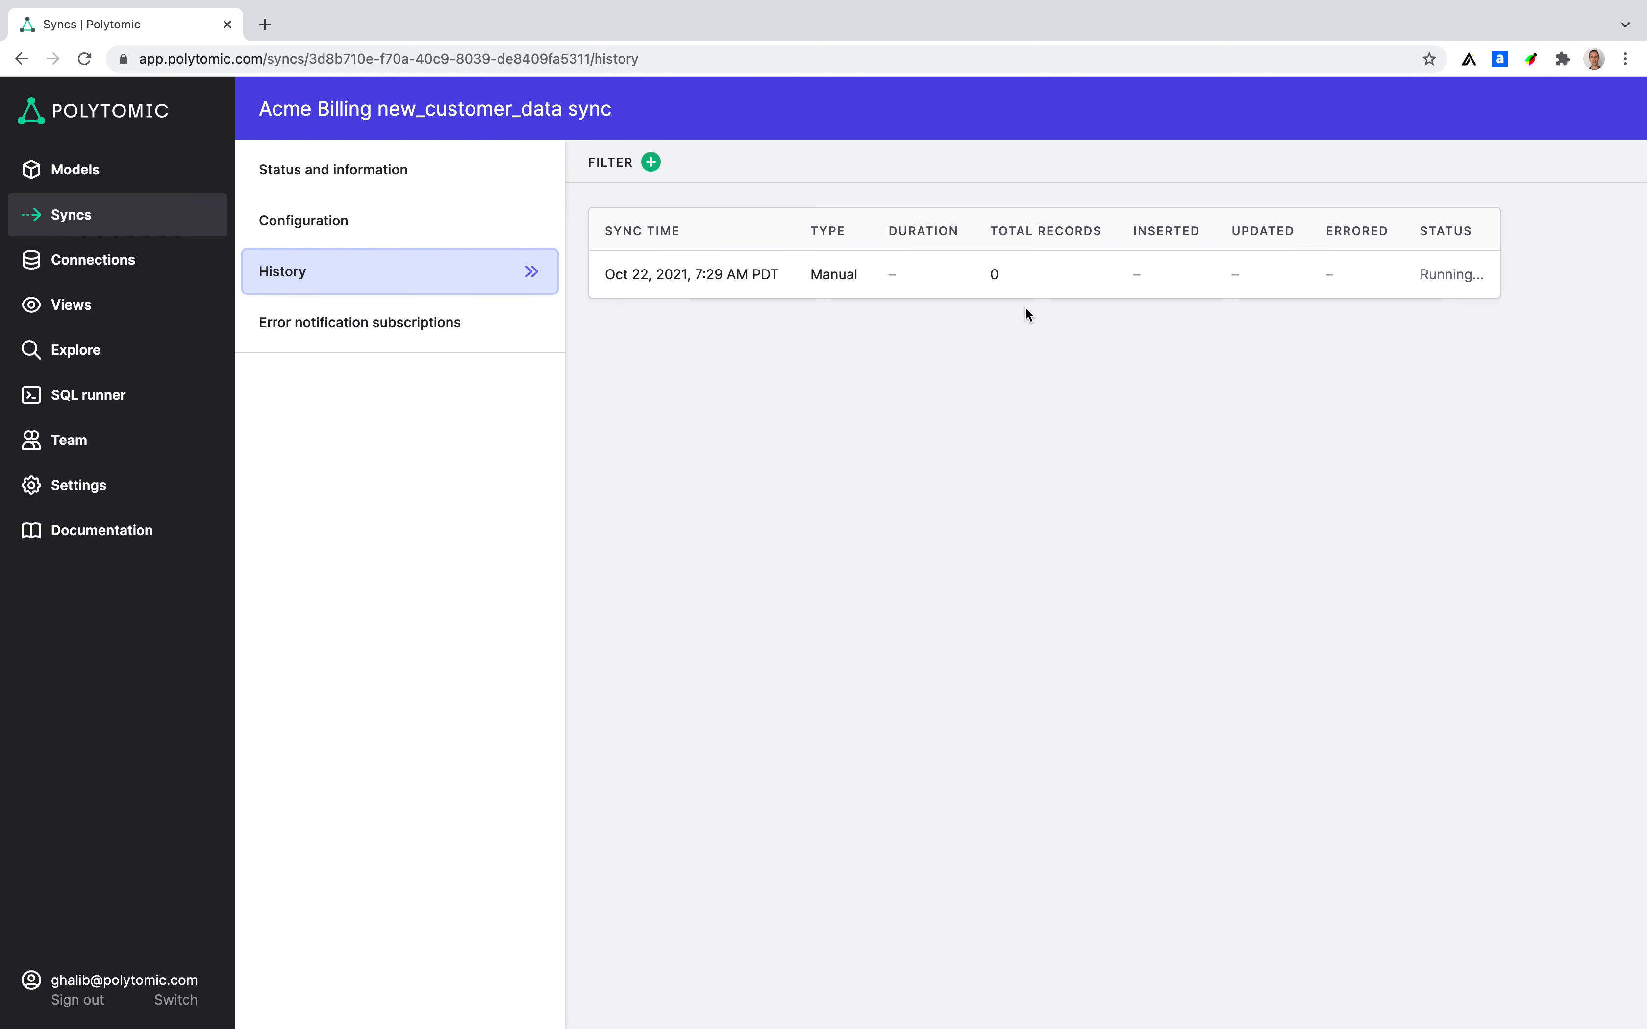
pyautogui.click(359, 343)
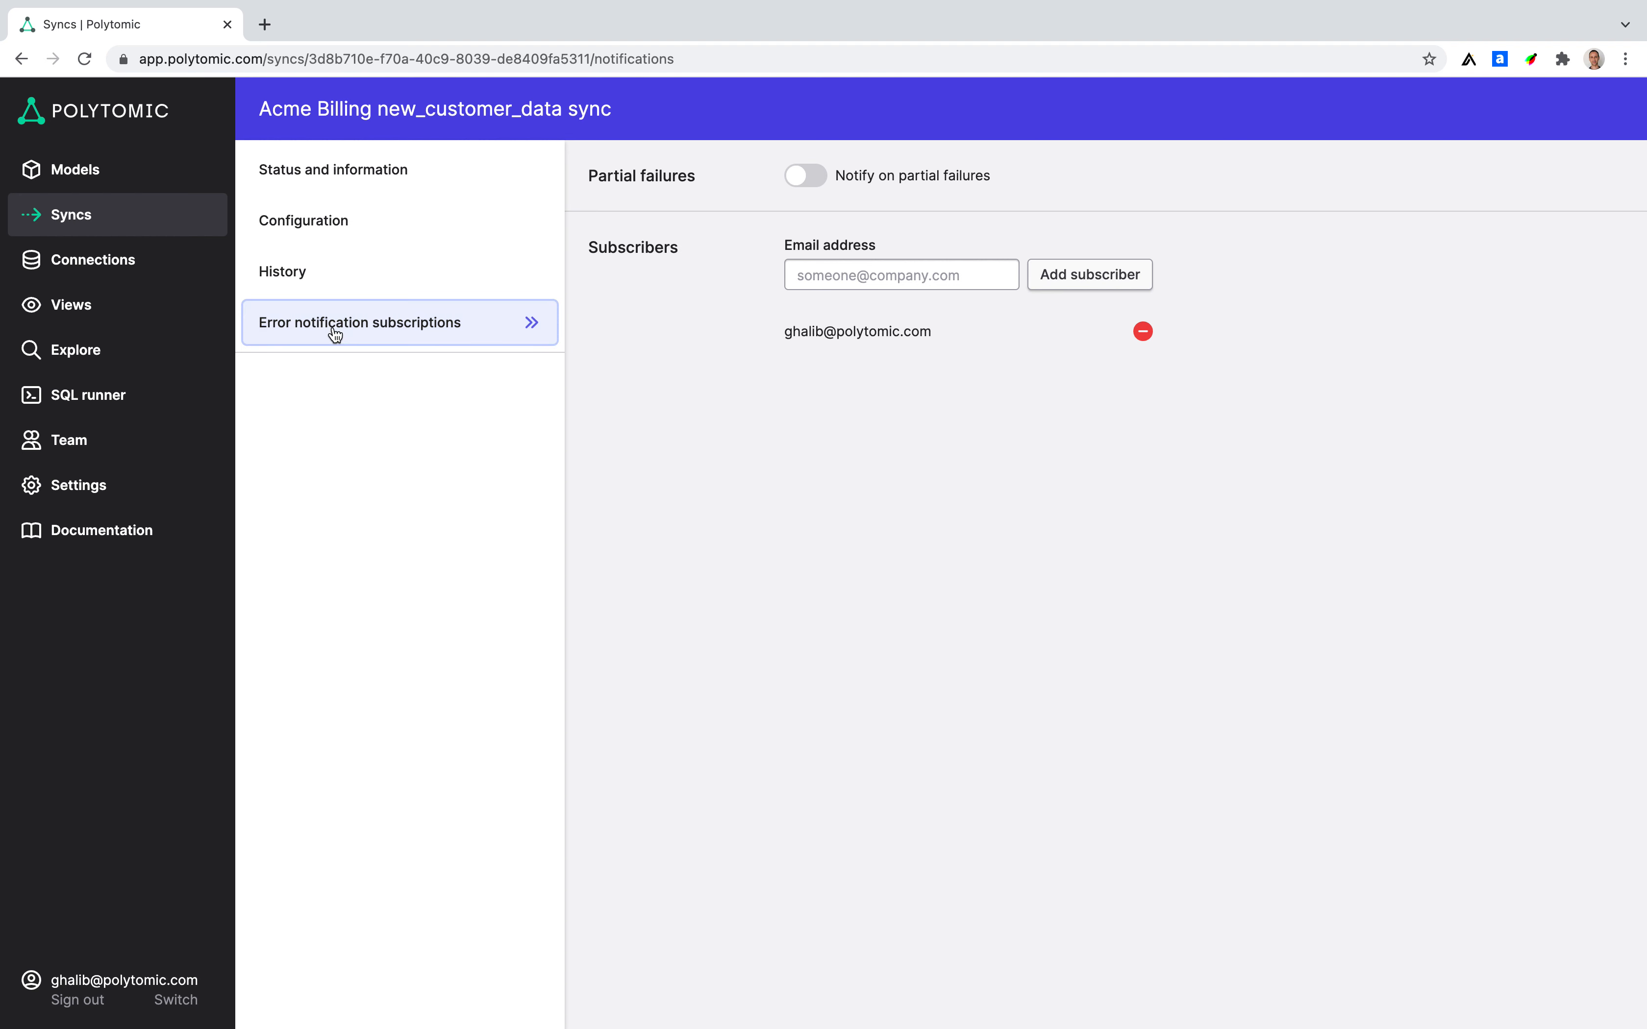
pyautogui.click(103, 216)
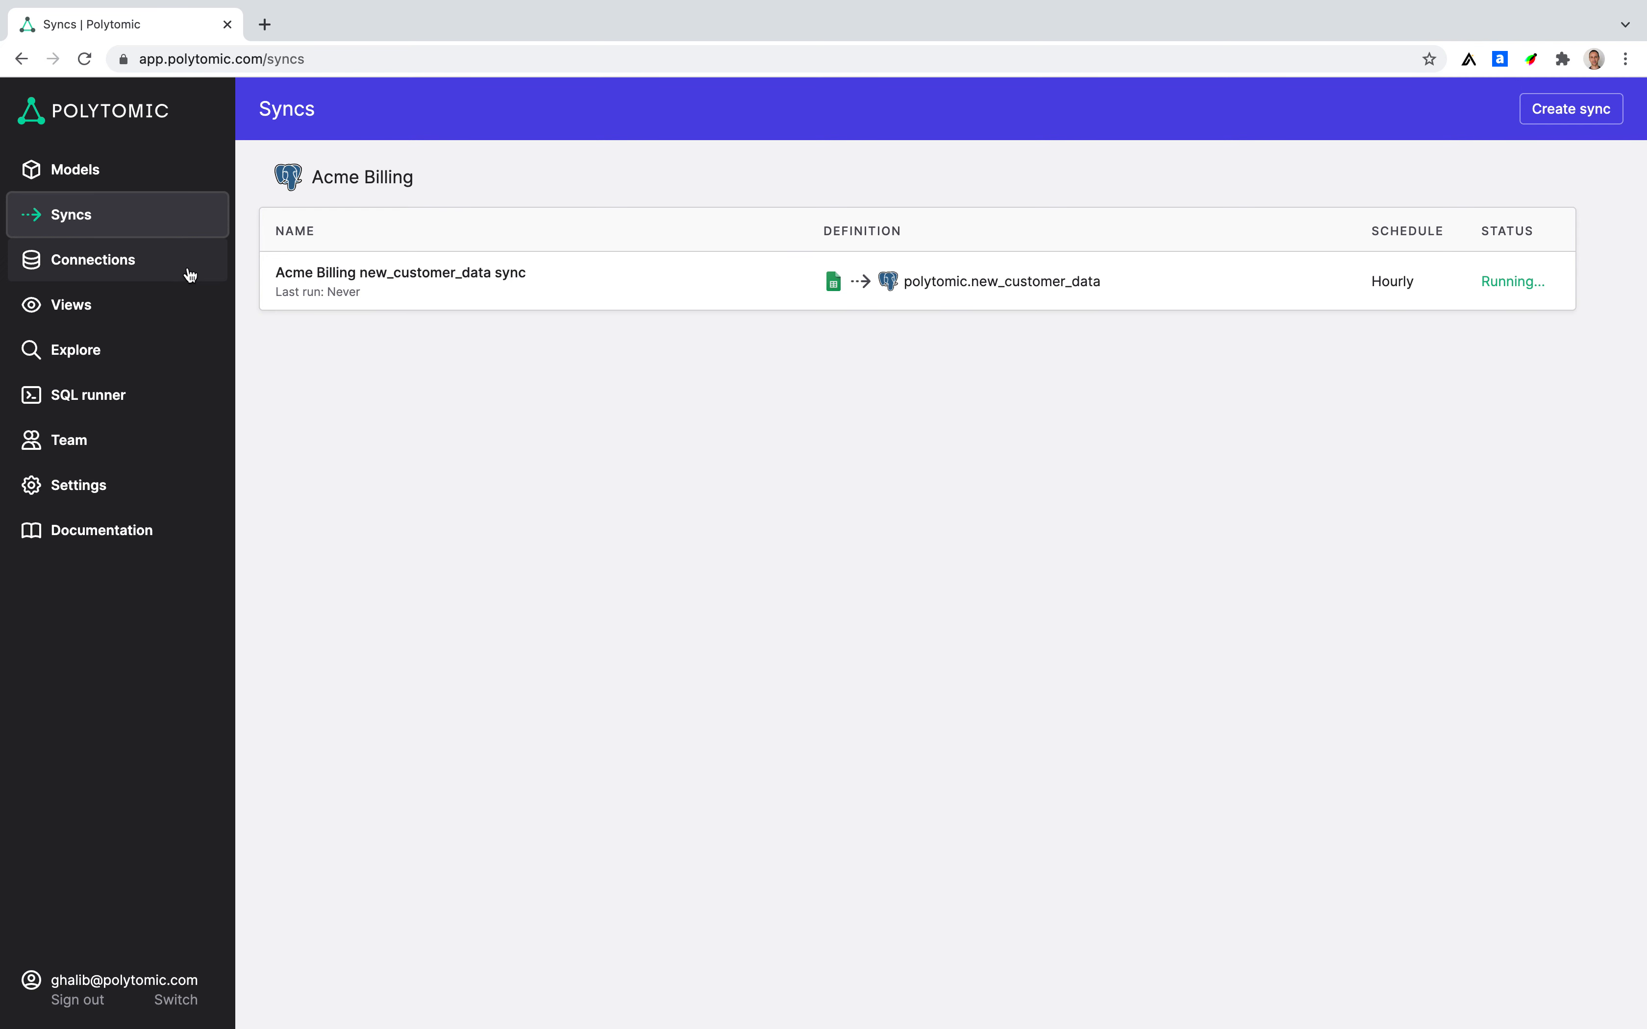
pyautogui.click(106, 184)
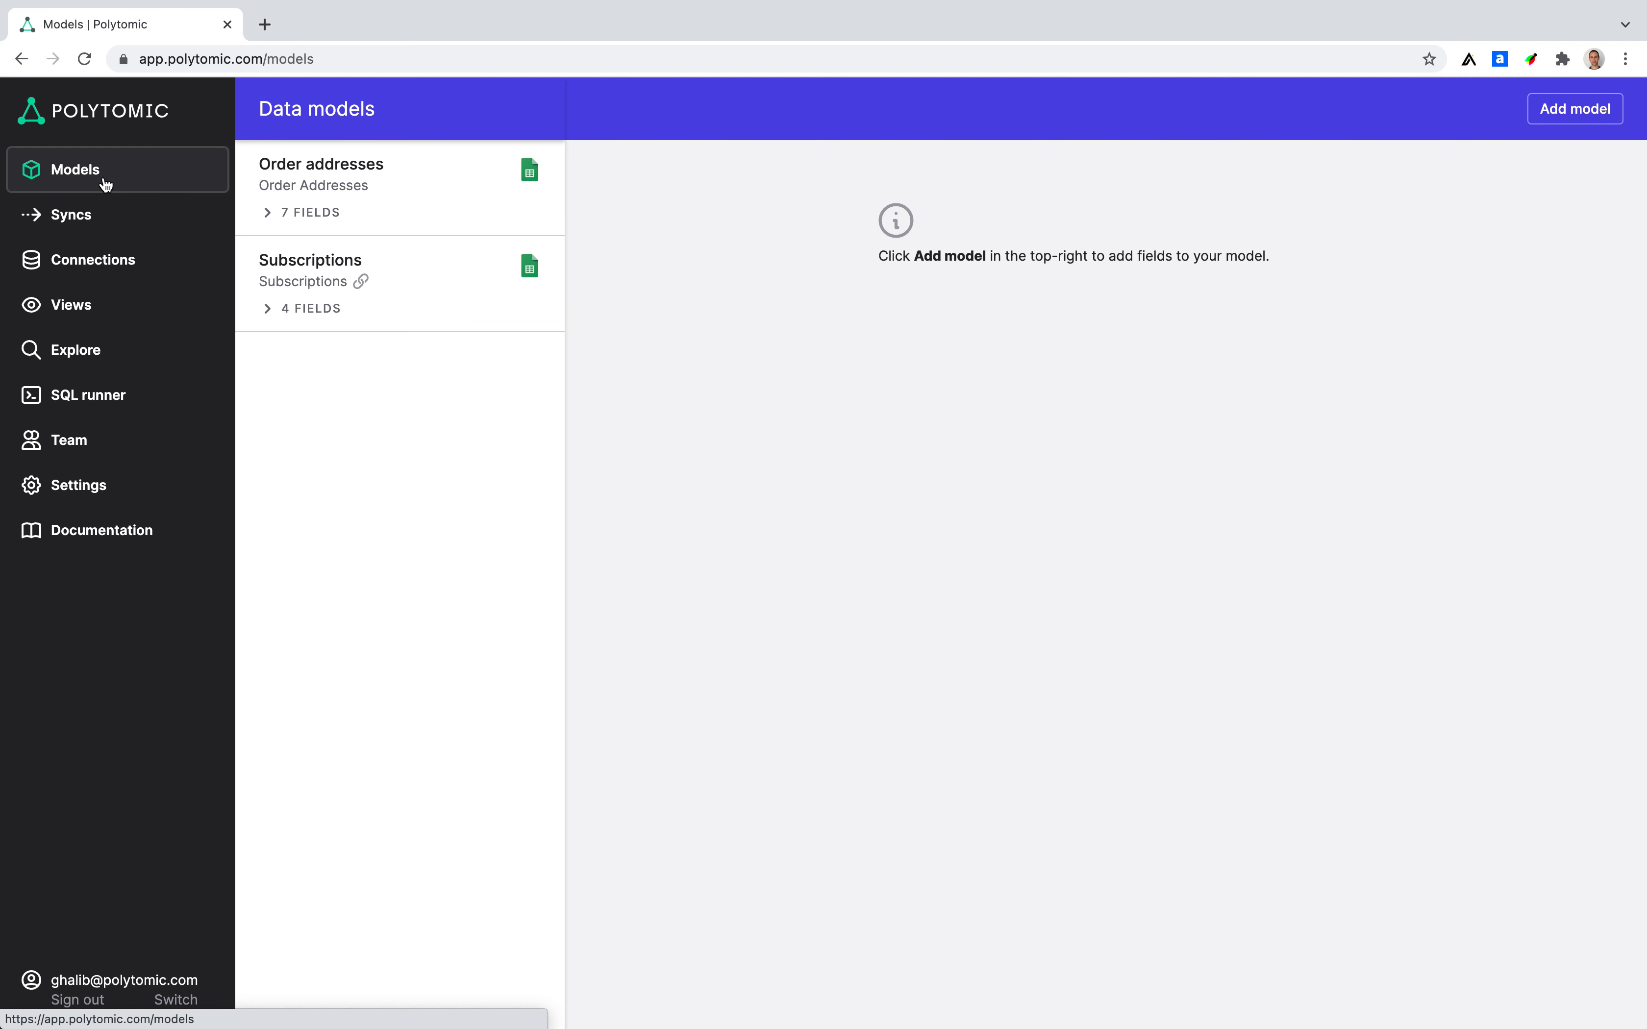